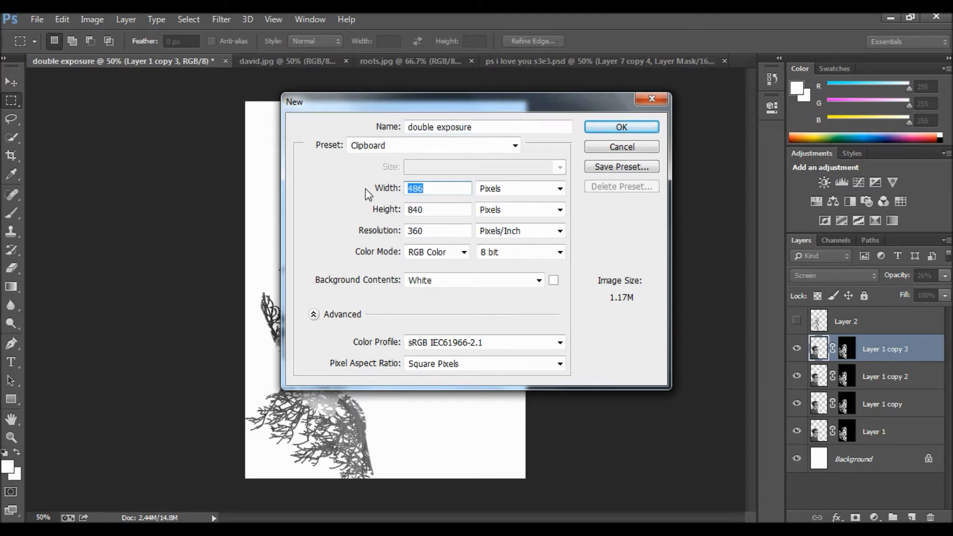
# Create a new document 800 pixels wide and 1067 pixels high
pyautogui.write('800')
pyautogui.press('Tab')
pyautogui.write('10')
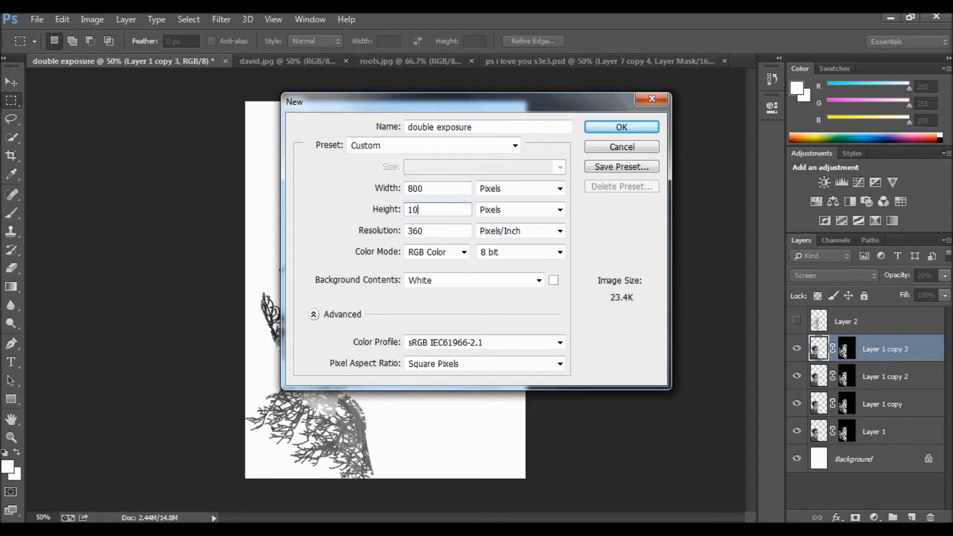
pyautogui.write('67')
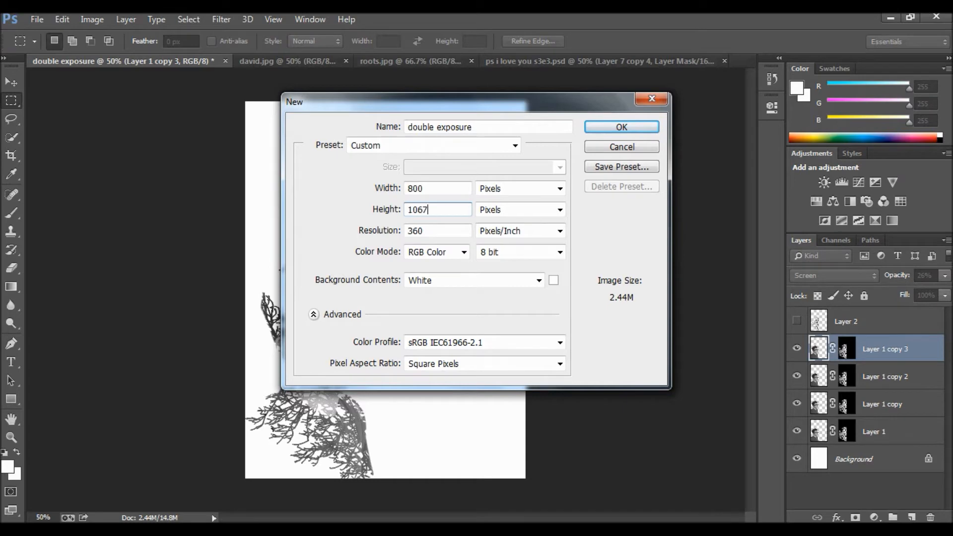
pyautogui.click(627, 127)
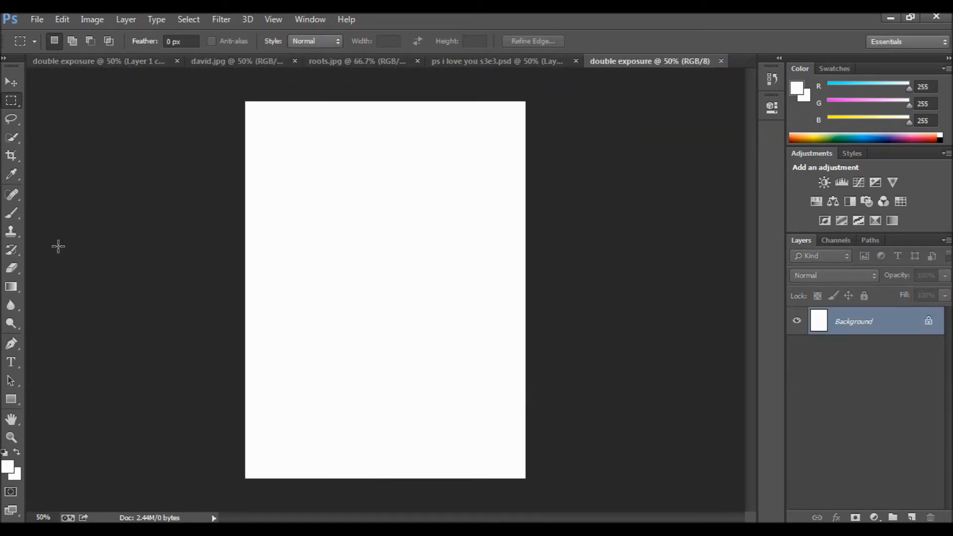
# In david.jpg, clear the existing selection around the man and select the whole image
pyautogui.click(233, 62)
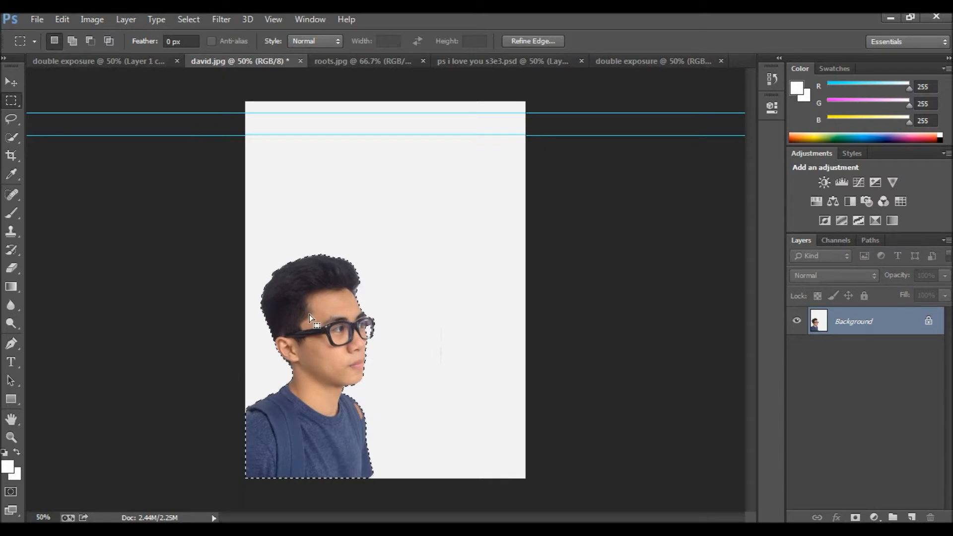
pyautogui.click(144, 17)
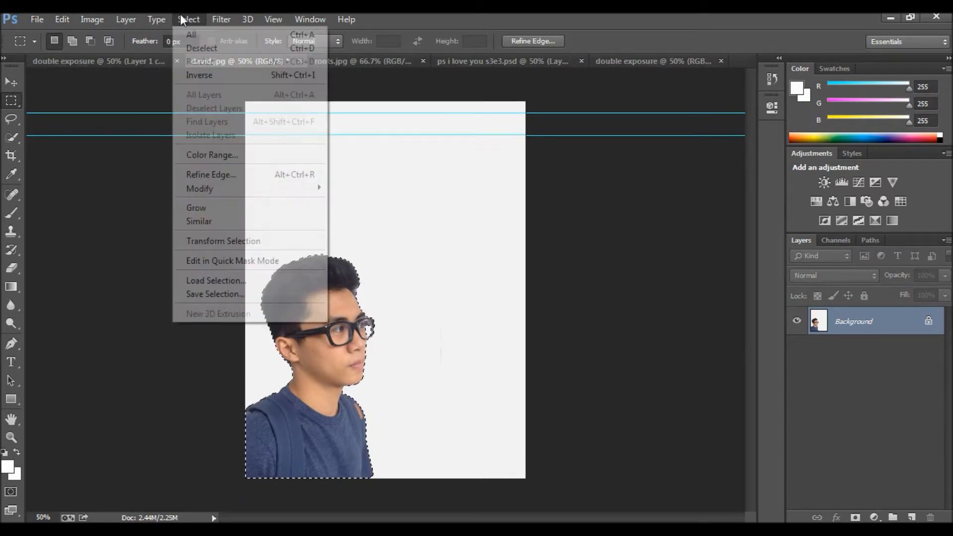
pyautogui.click(189, 48)
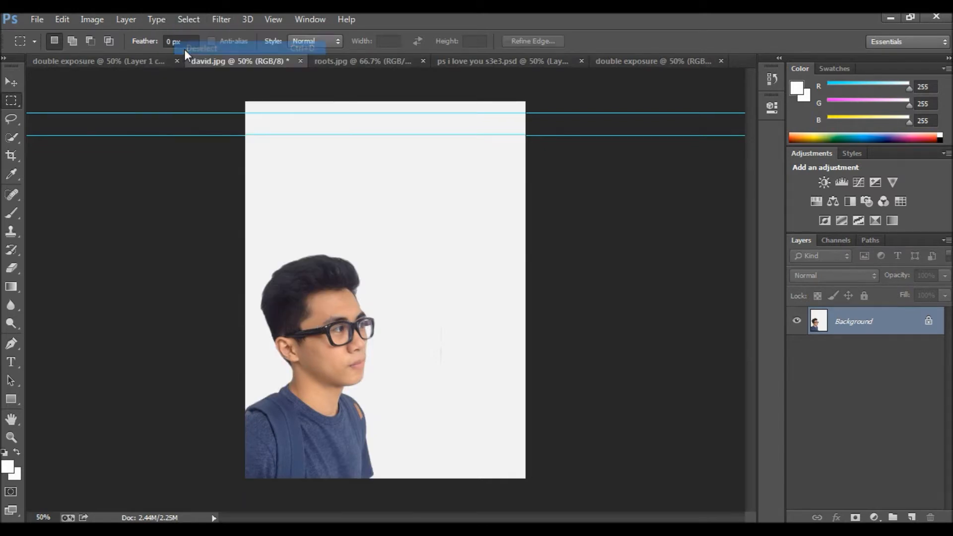
pyautogui.click(203, 19)
pyautogui.click(194, 37)
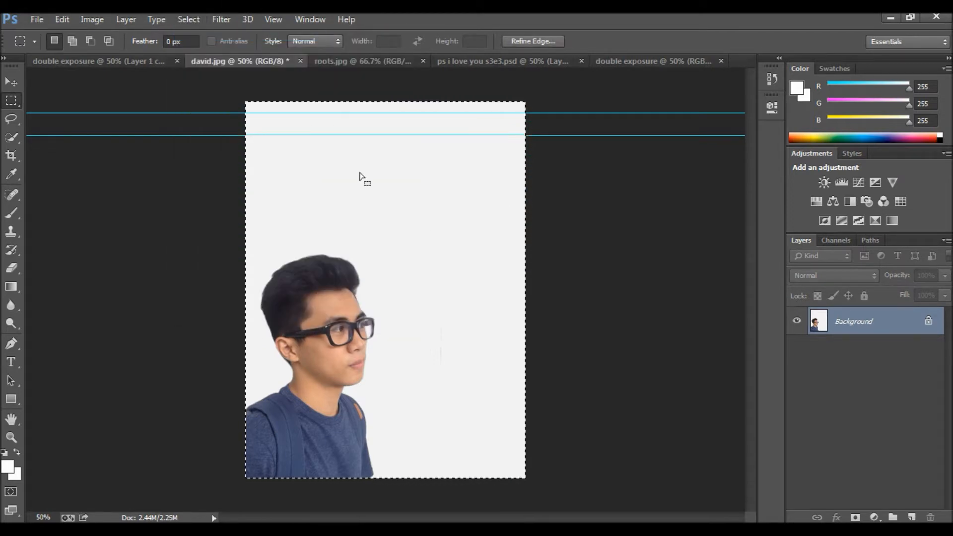
# Select the light grey background of the portrait with Color Range, using sampled colors
pyautogui.click(193, 18)
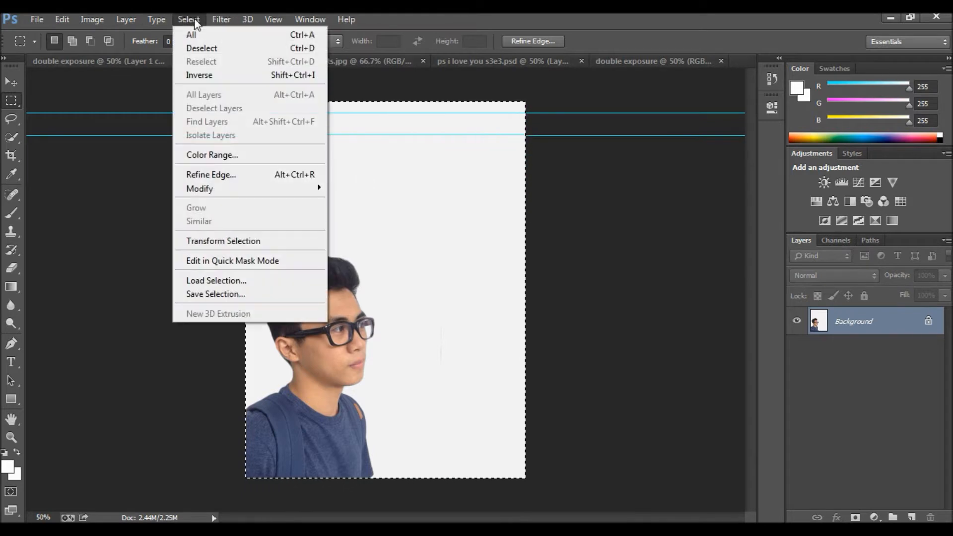
pyautogui.click(213, 156)
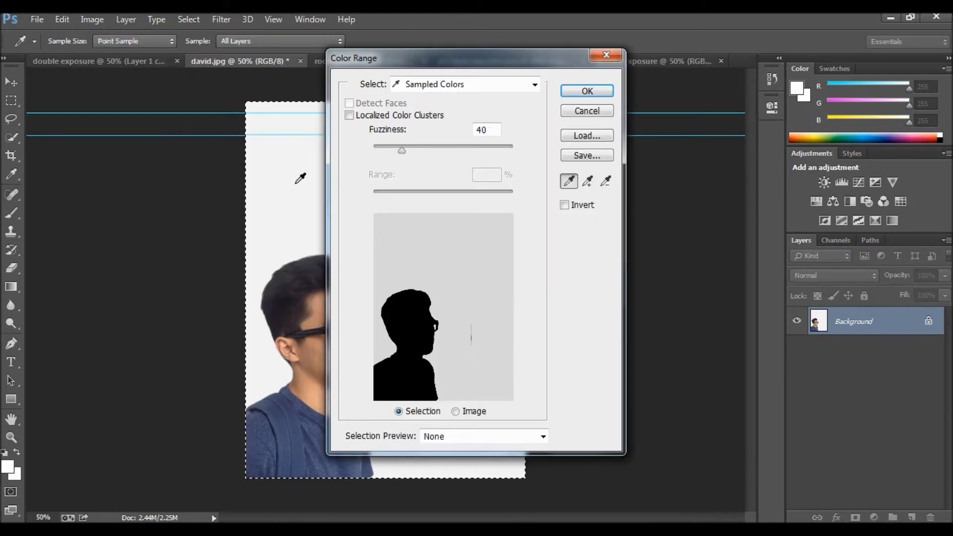
pyautogui.moveTo(475, 60); pyautogui.dragTo(558, 57)
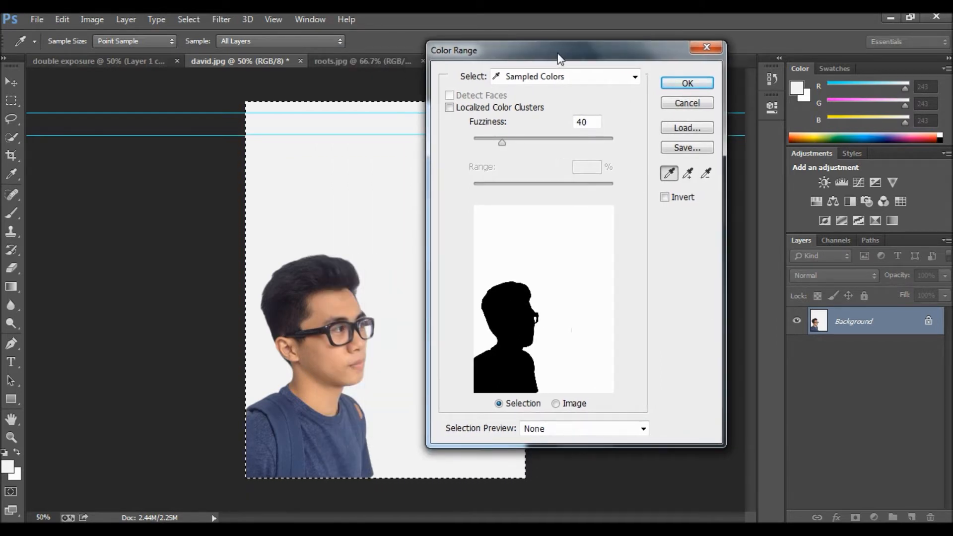
pyautogui.click(677, 82)
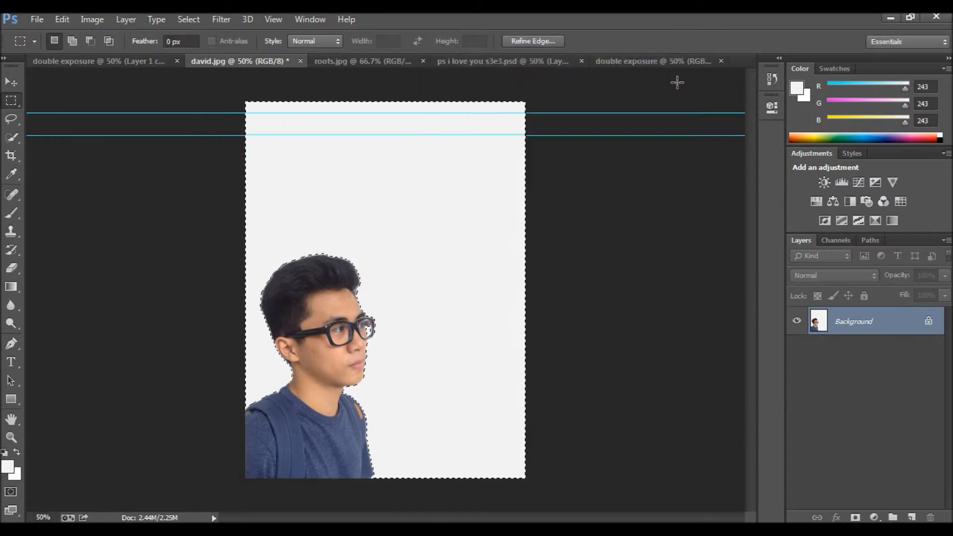
# Refine the selection's edge with Smooth set to 19, and invert the selection so that it covers the man
pyautogui.click(188, 18)
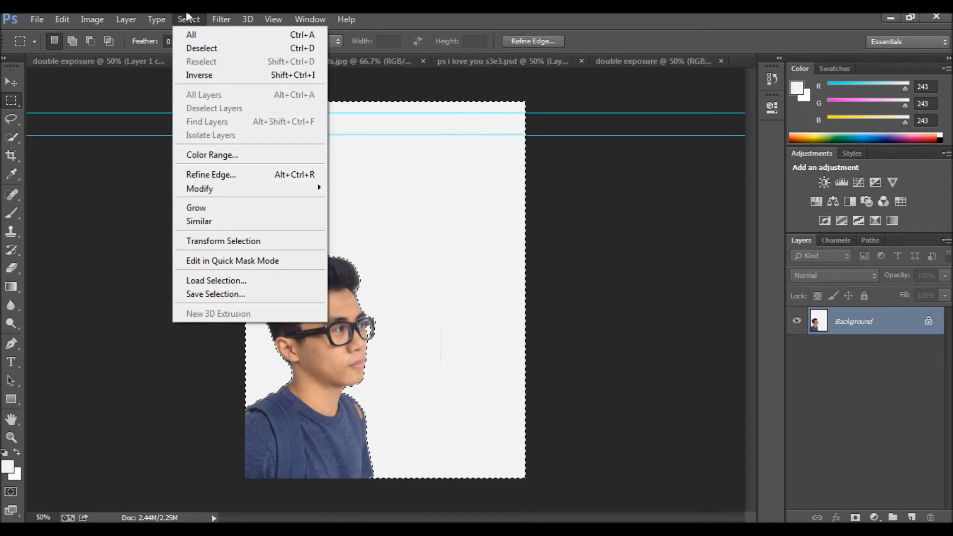
pyautogui.click(234, 174)
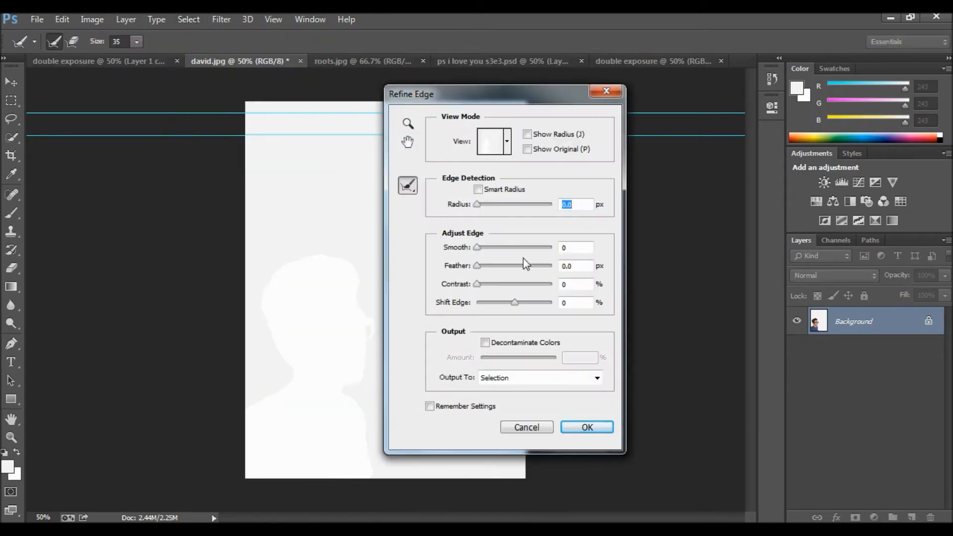
pyautogui.click(487, 246)
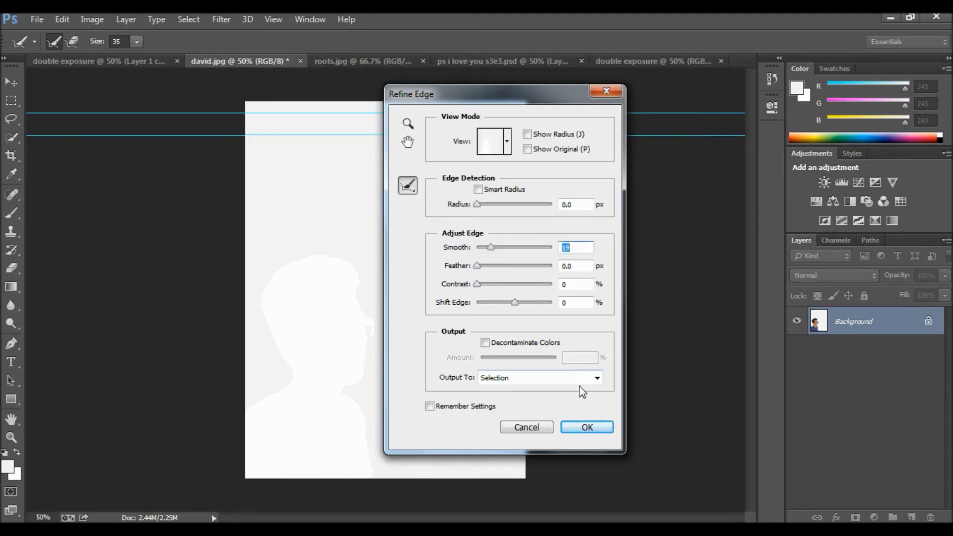
pyautogui.click(583, 430)
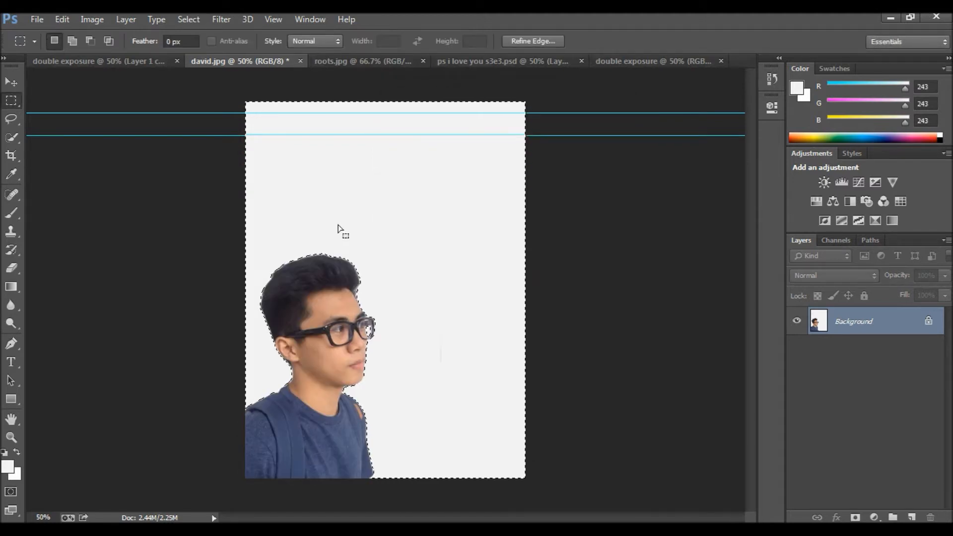
pyautogui.click(188, 19)
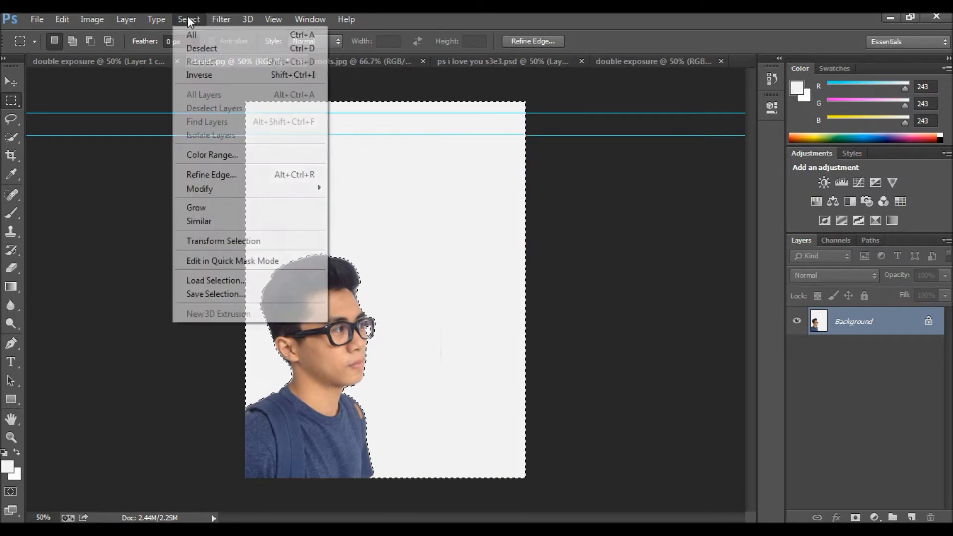
pyautogui.click(227, 76)
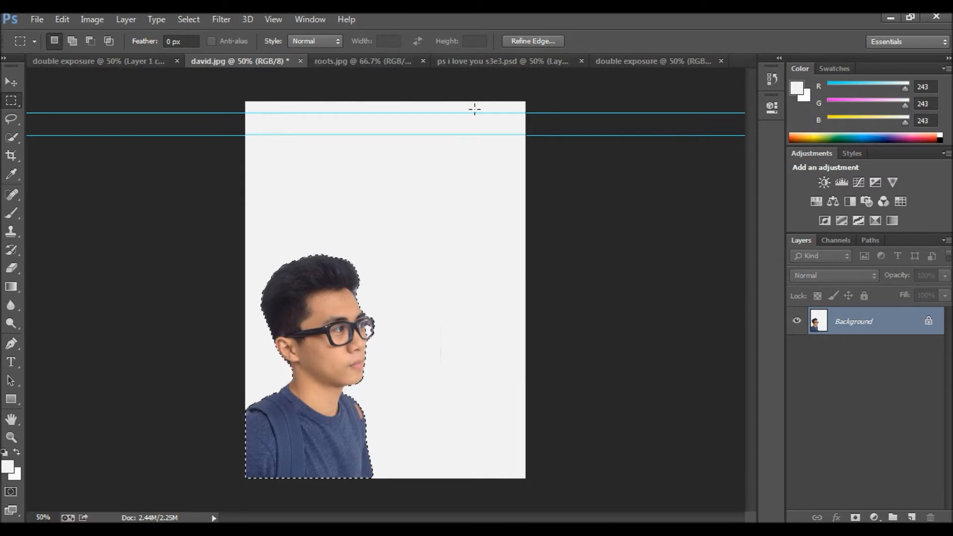
# Paste the cut-out man into the new blank double exposure document and move him into the canvas's lower-left corner
pyautogui.click(615, 62)
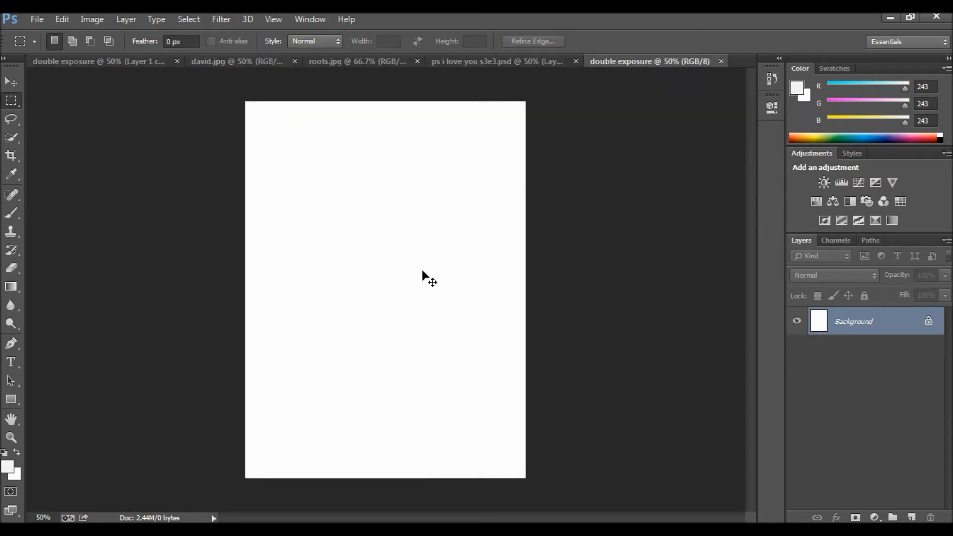
pyautogui.hotkey('ctrl', 'v')
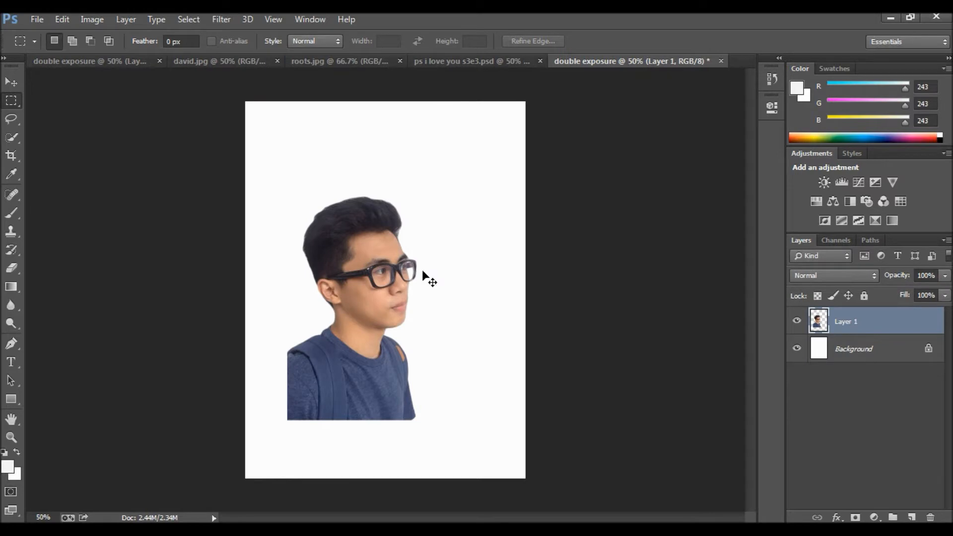
pyautogui.hotkey('ctrl', 't')
pyautogui.moveTo(422, 269); pyautogui.dragTo(384, 335)
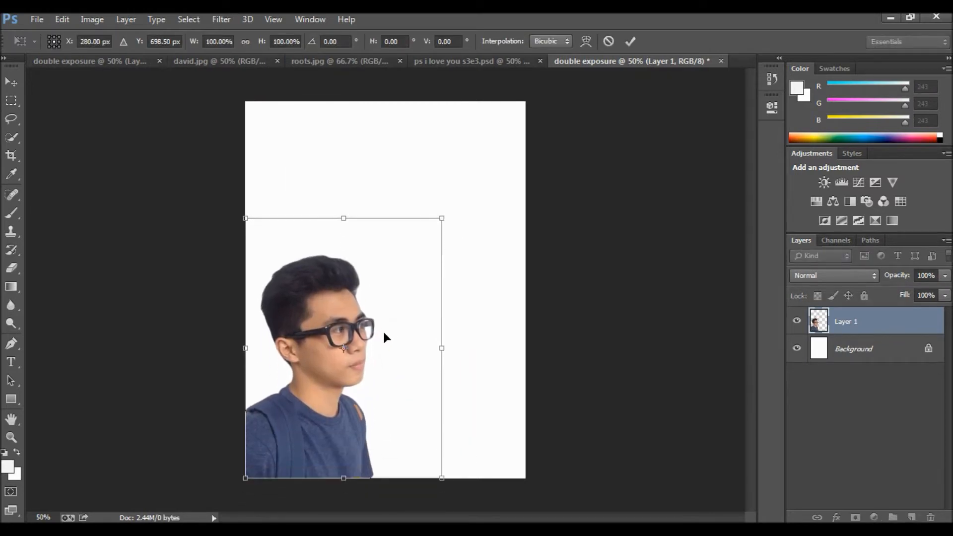
pyautogui.press('Return')
pyautogui.press('m')
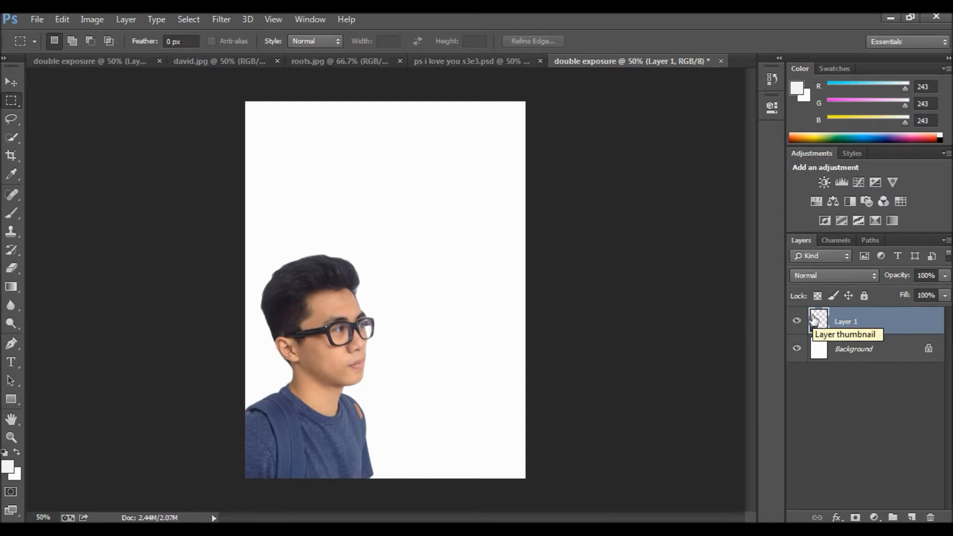
# Duplicate the portrait layer and hide the original Layer 1
pyautogui.hotkey('ctrl', 'j')
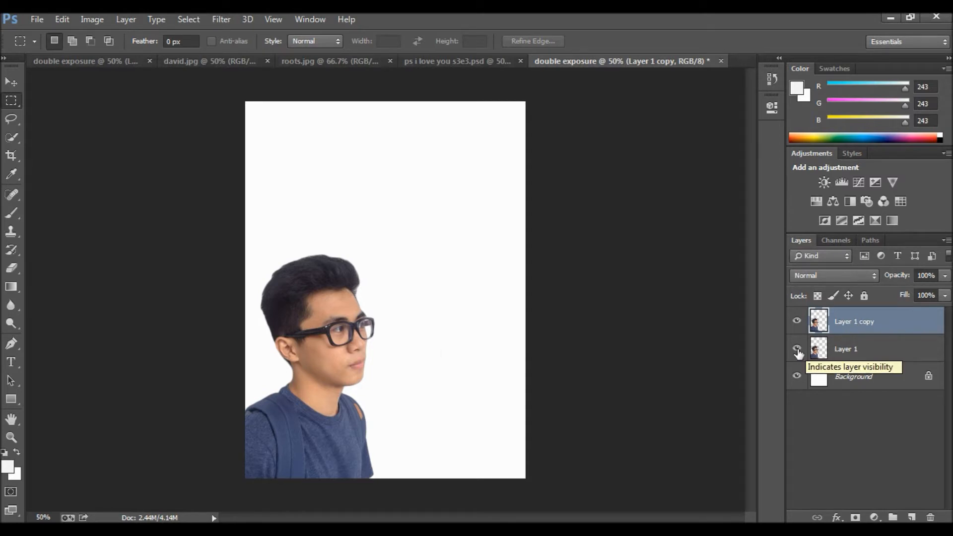
pyautogui.click(796, 349)
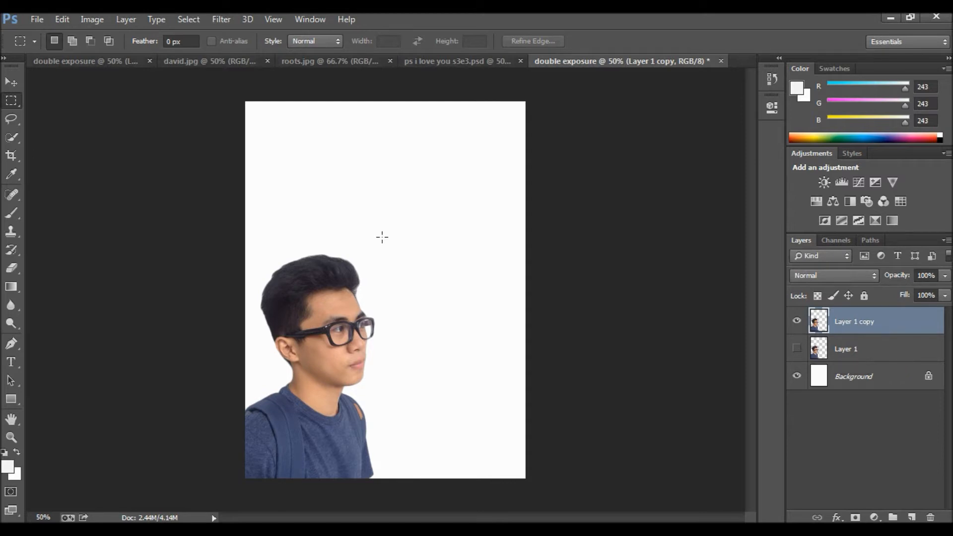
# Convert the portrait copy to black and white, setting Reds to 85% and Yellows to 62% and adjusting Greens
pyautogui.click(148, 19)
pyautogui.moveTo(184, 15)
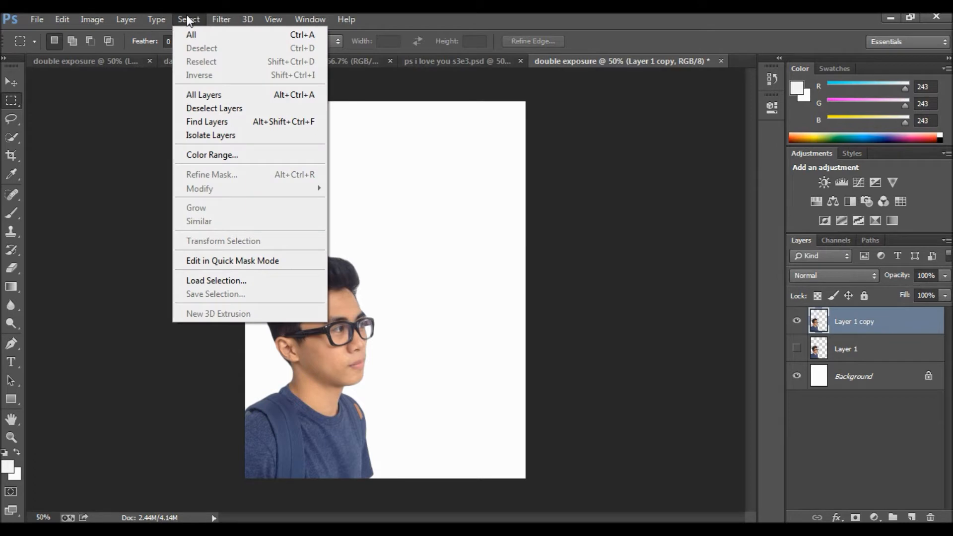
pyautogui.moveTo(91, 20)
pyautogui.moveTo(142, 60)
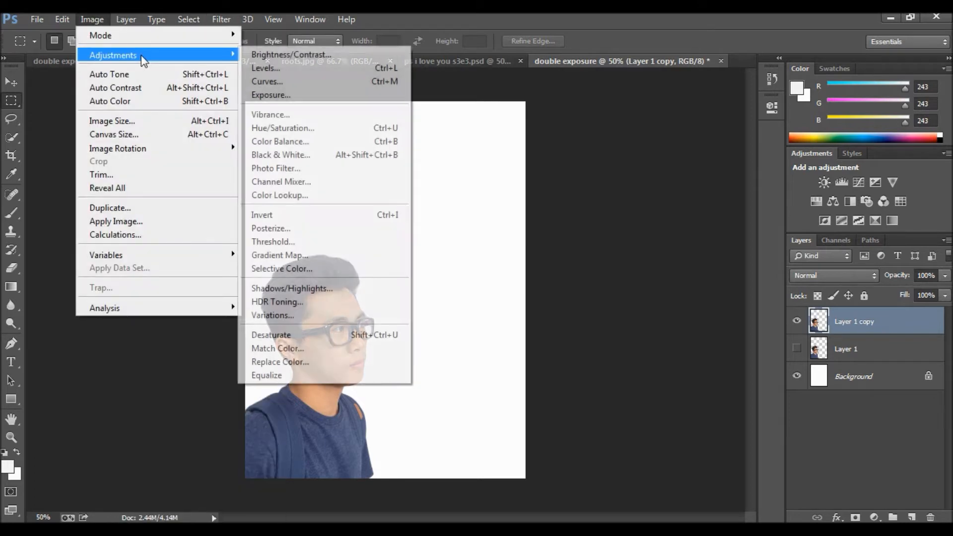
pyautogui.click(313, 155)
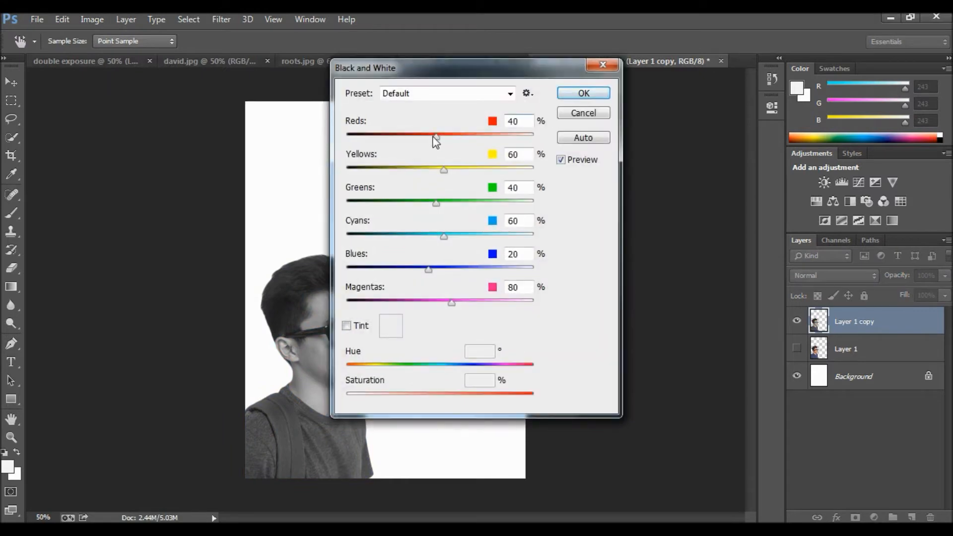
pyautogui.moveTo(528, 82); pyautogui.dragTo(589, 72)
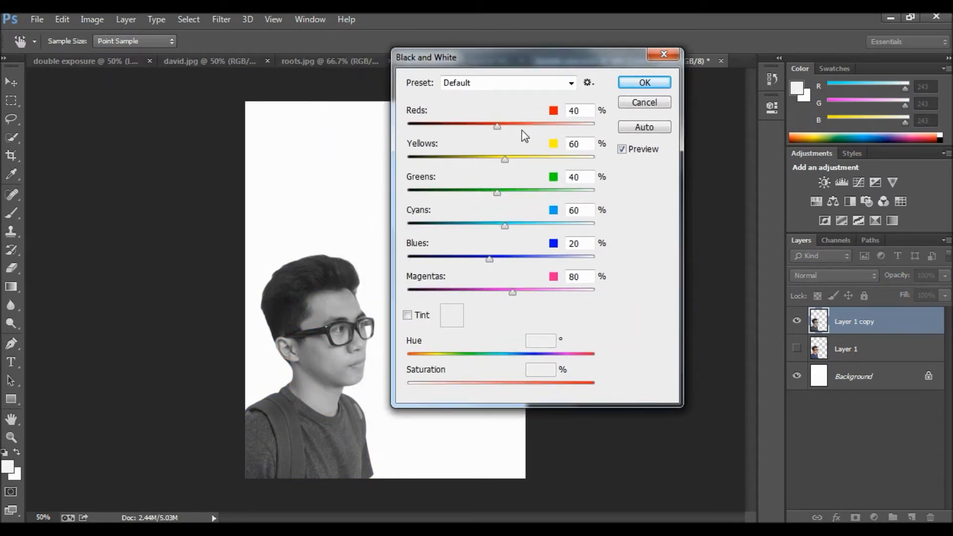
pyautogui.moveTo(511, 127); pyautogui.dragTo(514, 126)
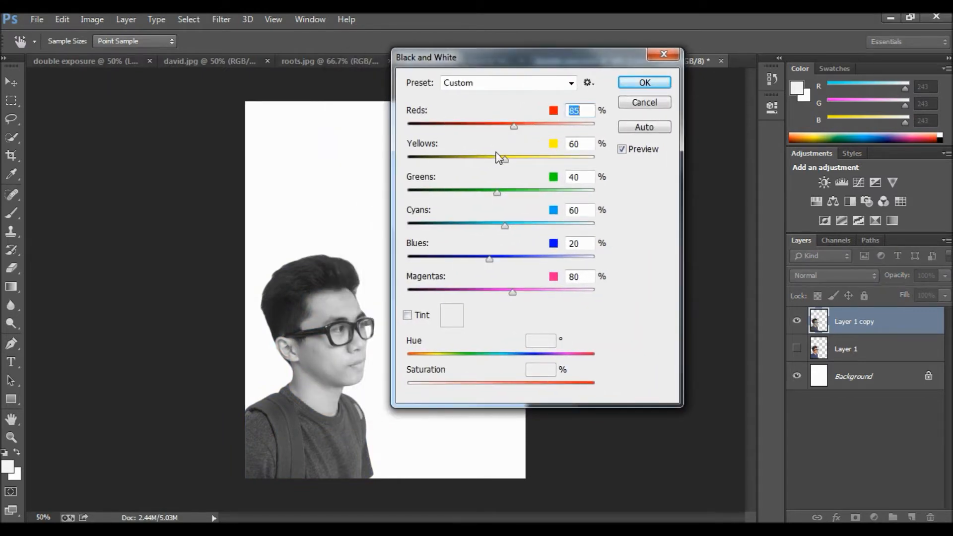
pyautogui.moveTo(507, 158); pyautogui.dragTo(505, 158)
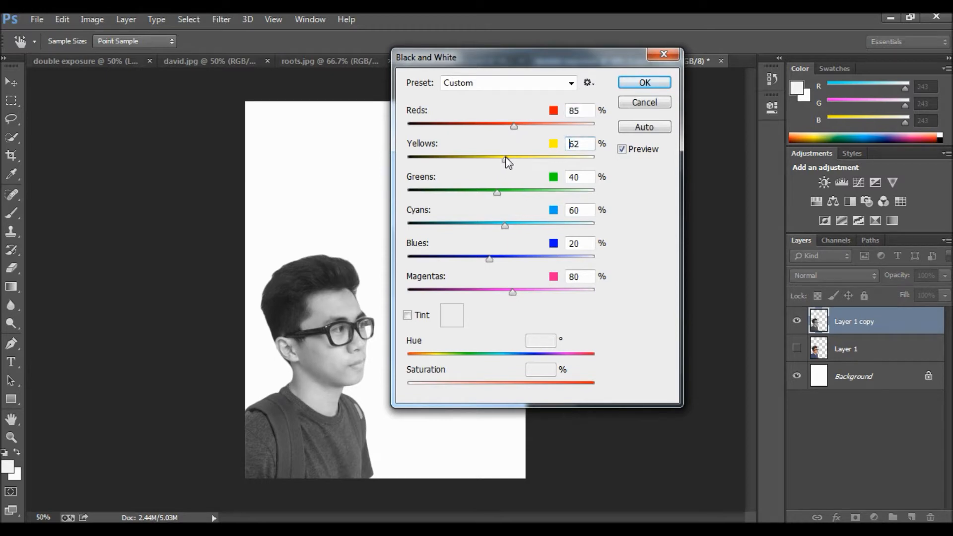
pyautogui.click(489, 193)
pyautogui.click(638, 83)
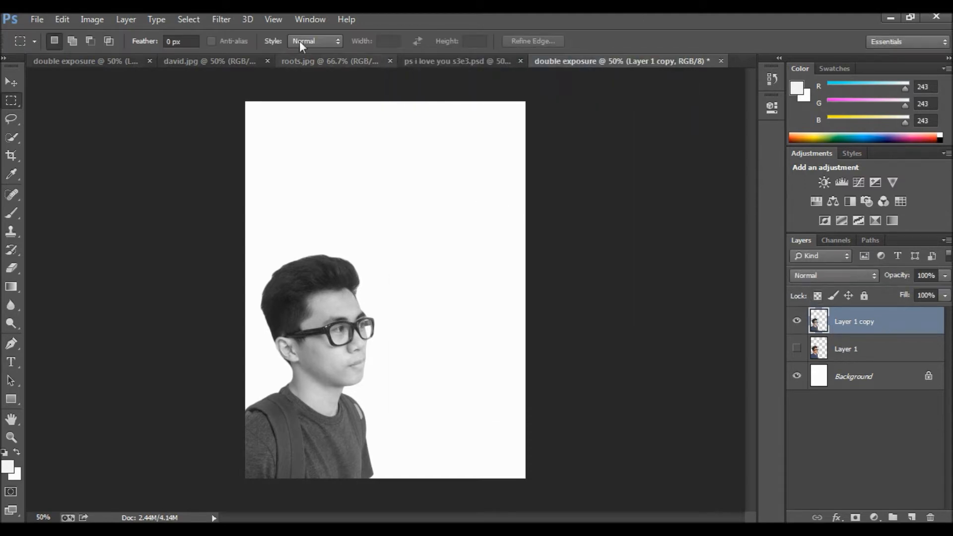
# In roots.jpg, clear the existing selection around the branches and select the whole image
pyautogui.click(296, 58)
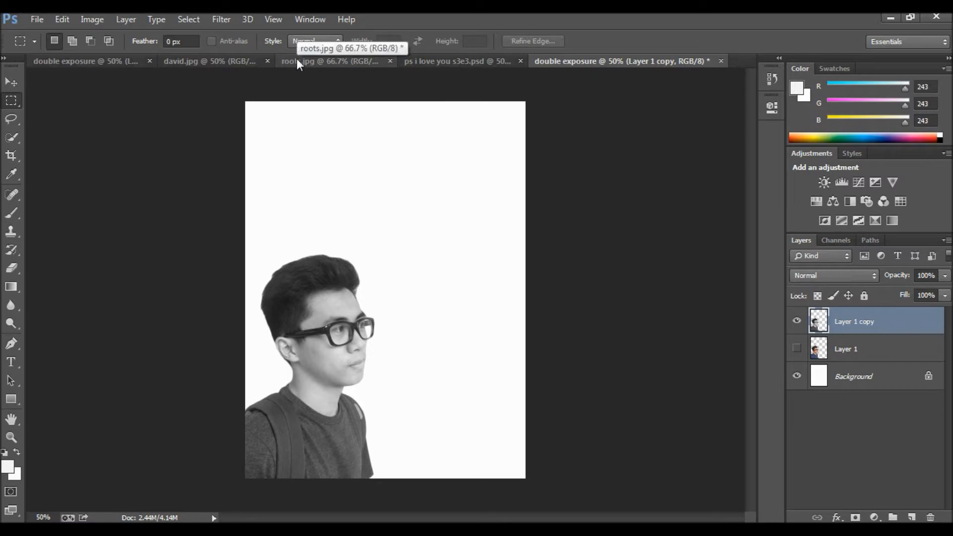
pyautogui.rightClick(433, 220)
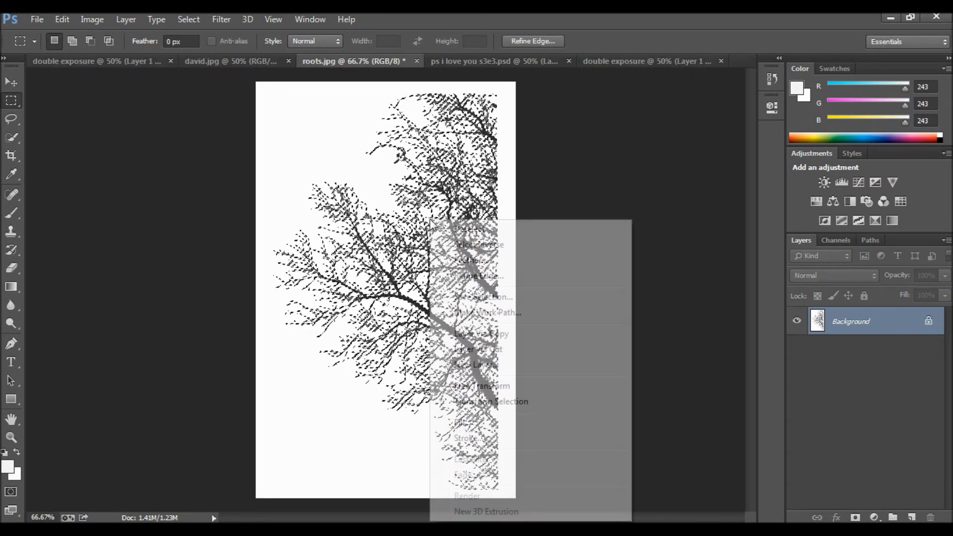
pyautogui.click(460, 232)
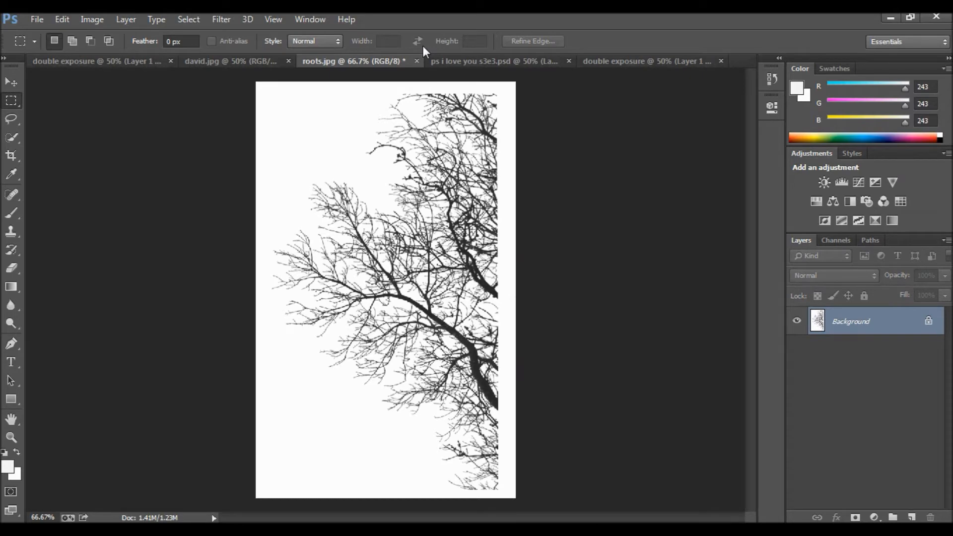
pyautogui.click(194, 14)
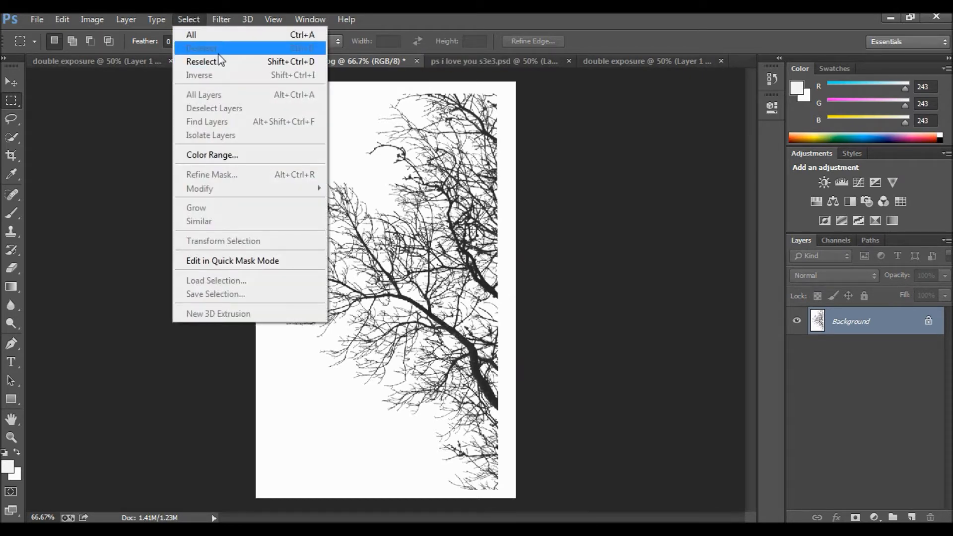
pyautogui.click(205, 41)
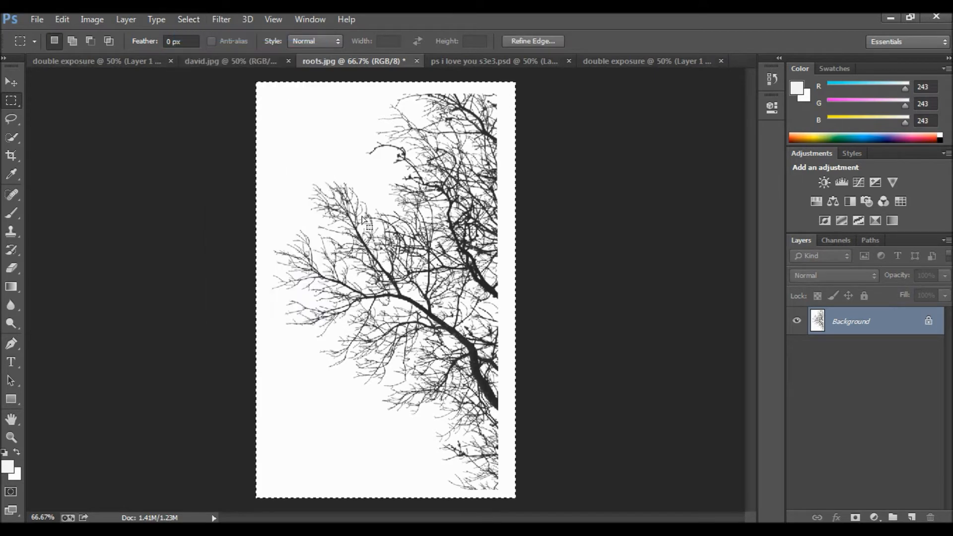
# Select the white background with Color Range at fuzziness 40 and invert the selection to isolate the branches
pyautogui.click(184, 19)
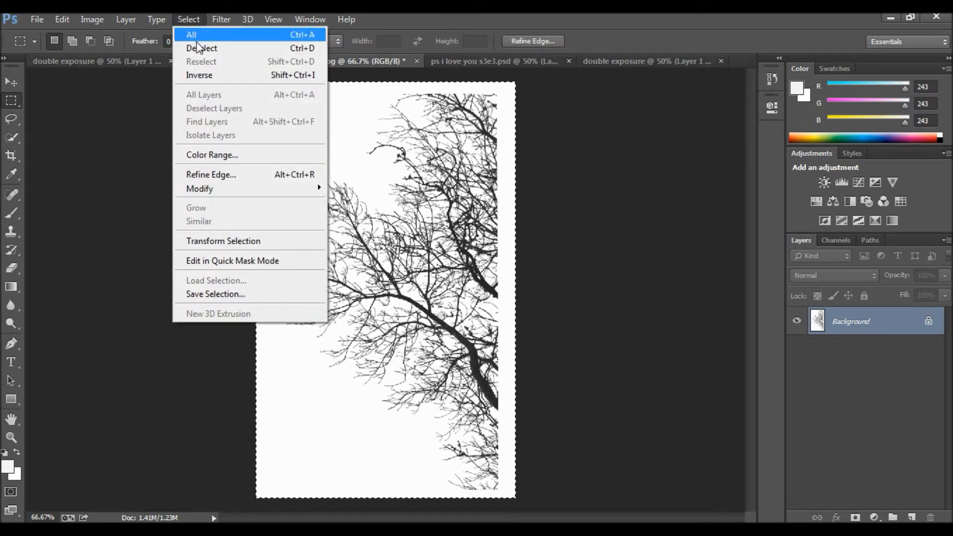
pyautogui.click(217, 156)
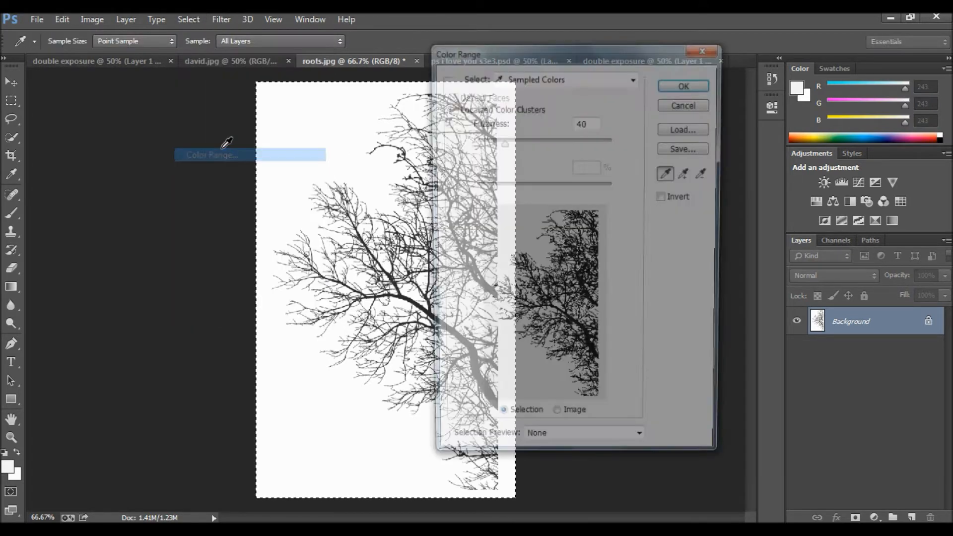
pyautogui.click(321, 144)
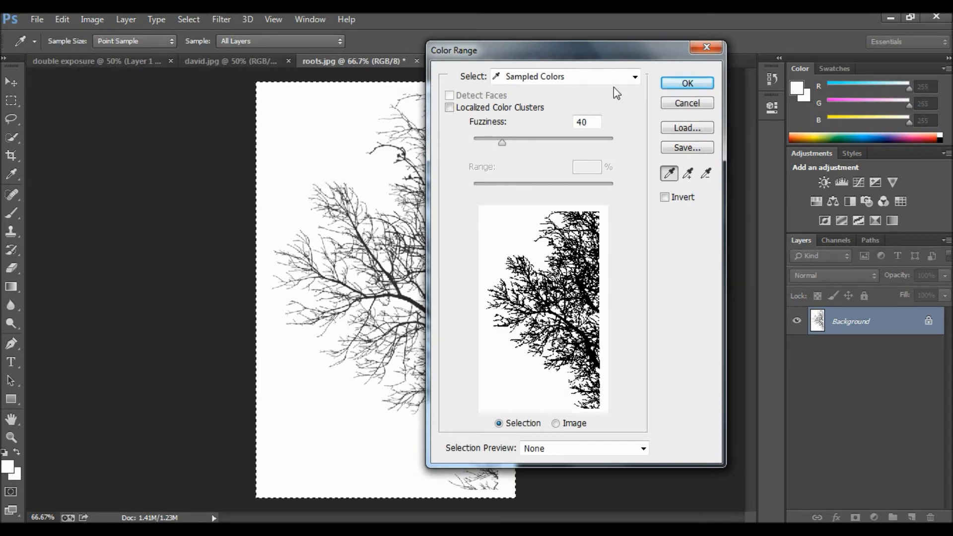
pyautogui.click(681, 83)
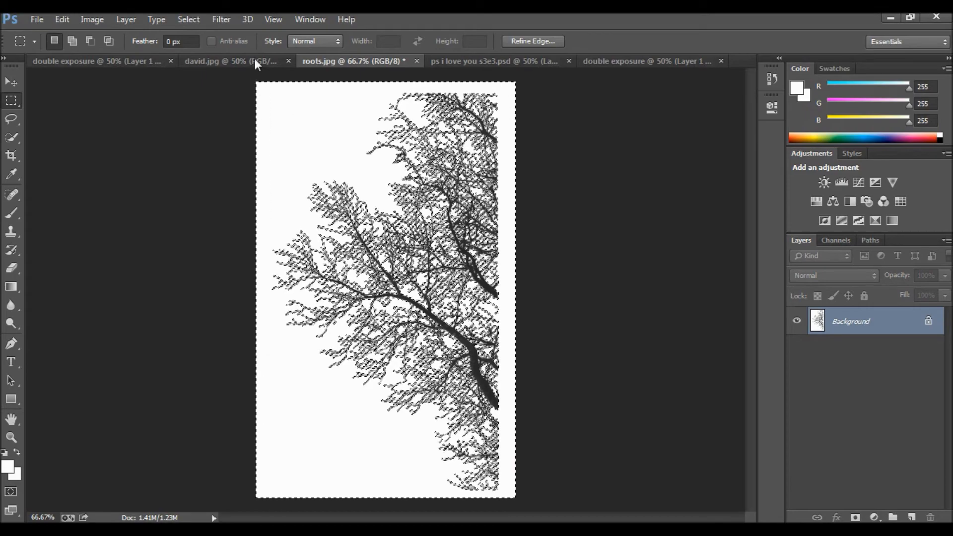
pyautogui.click(189, 19)
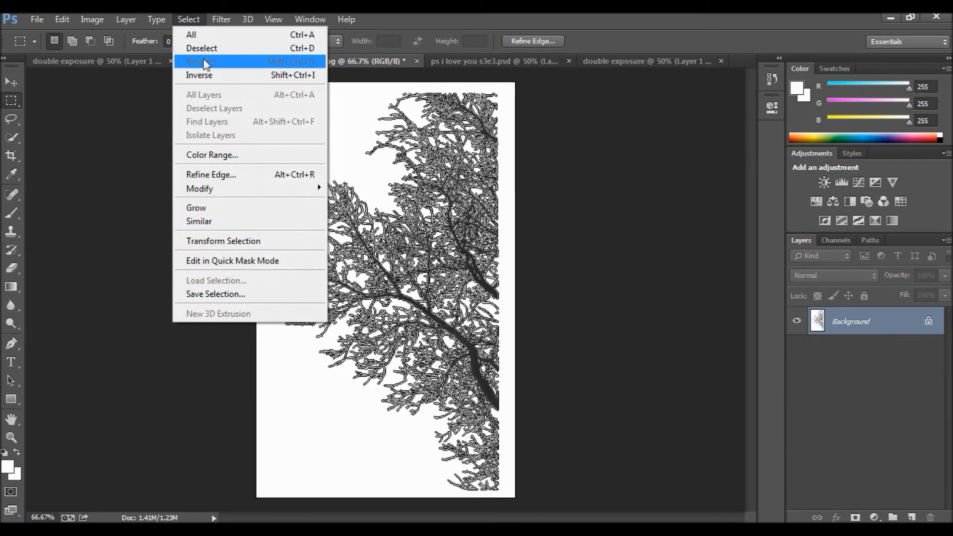
pyautogui.click(206, 72)
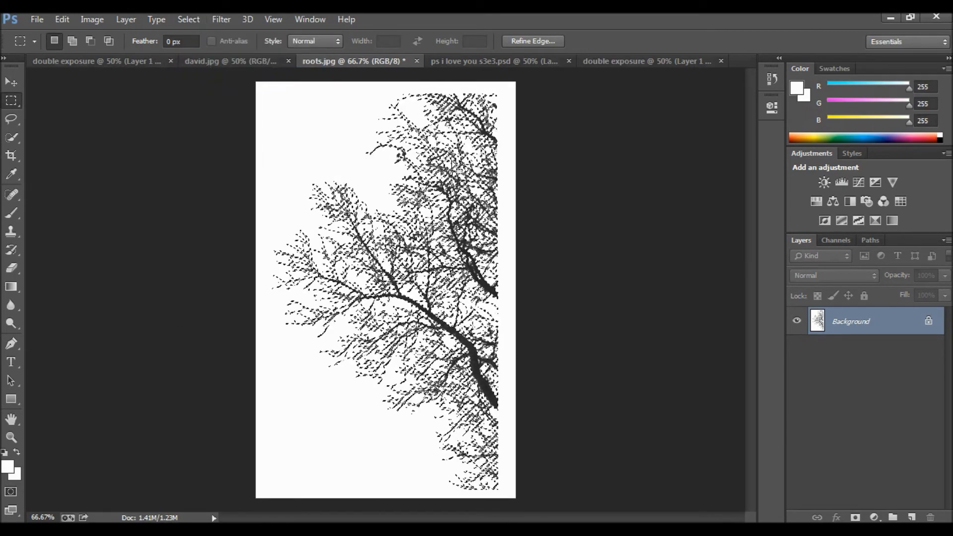
# Move the branch selection upward and revert to the Select Inverse history state
pyautogui.moveTo(428, 331); pyautogui.dragTo(428, 288)
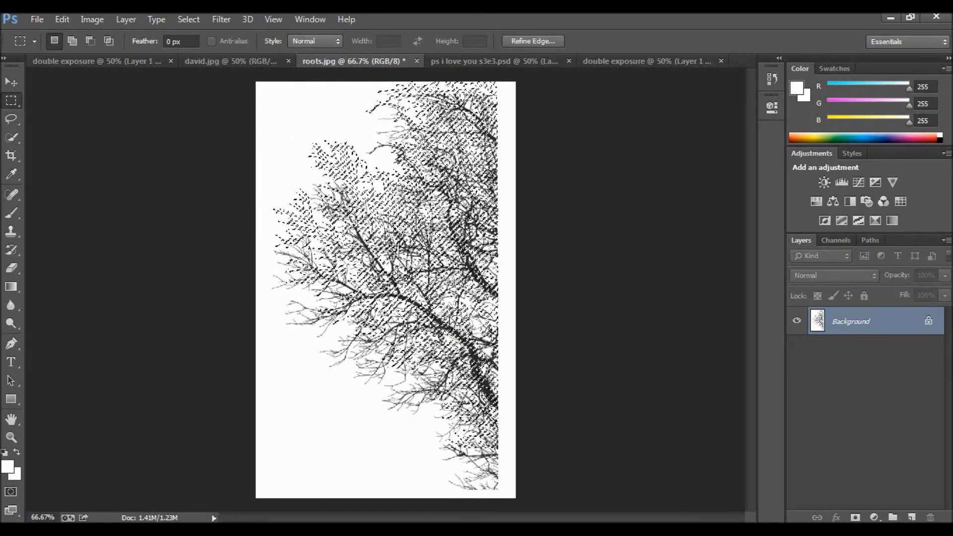
pyautogui.click(771, 79)
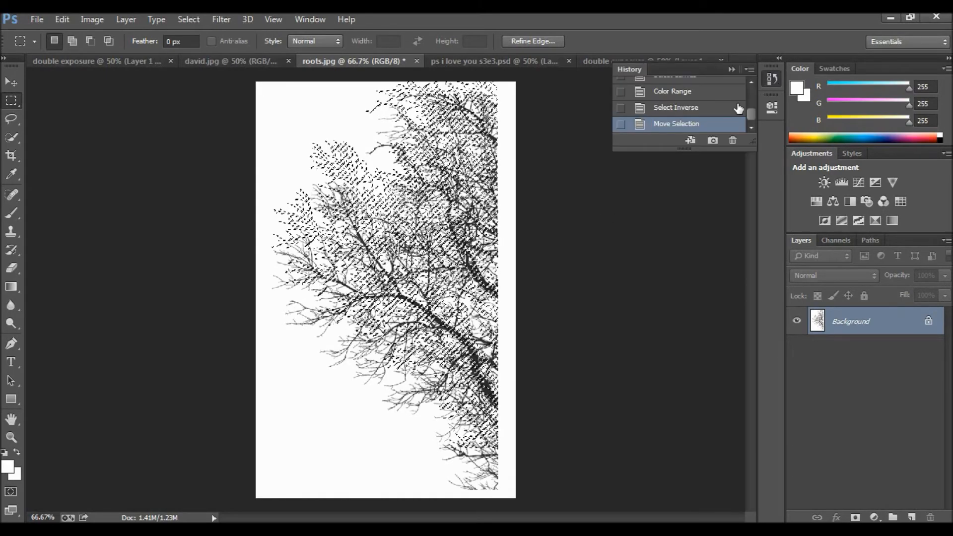
pyautogui.click(722, 108)
pyautogui.click(767, 83)
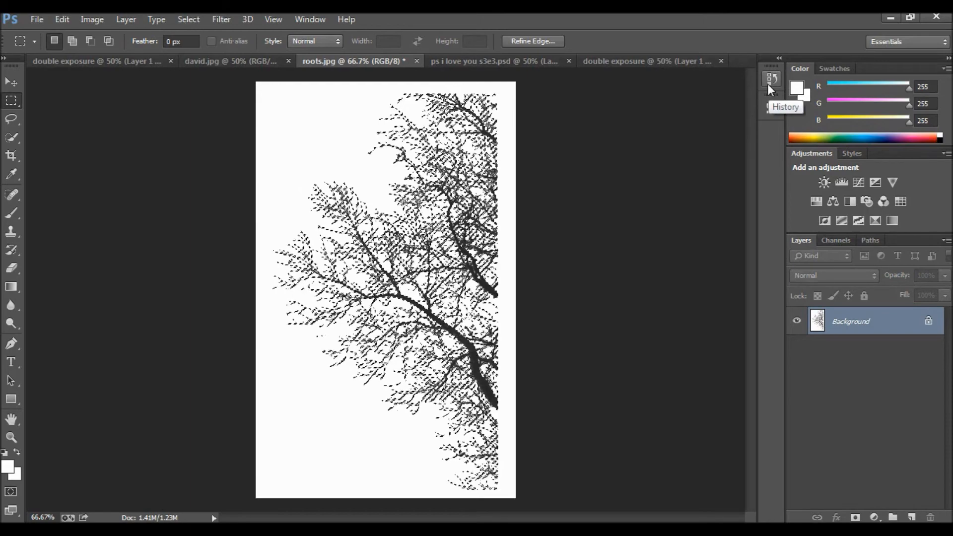
# Paste the branches into the double exposure document and move them over the man, with their right edge in line with his face
pyautogui.click(641, 57)
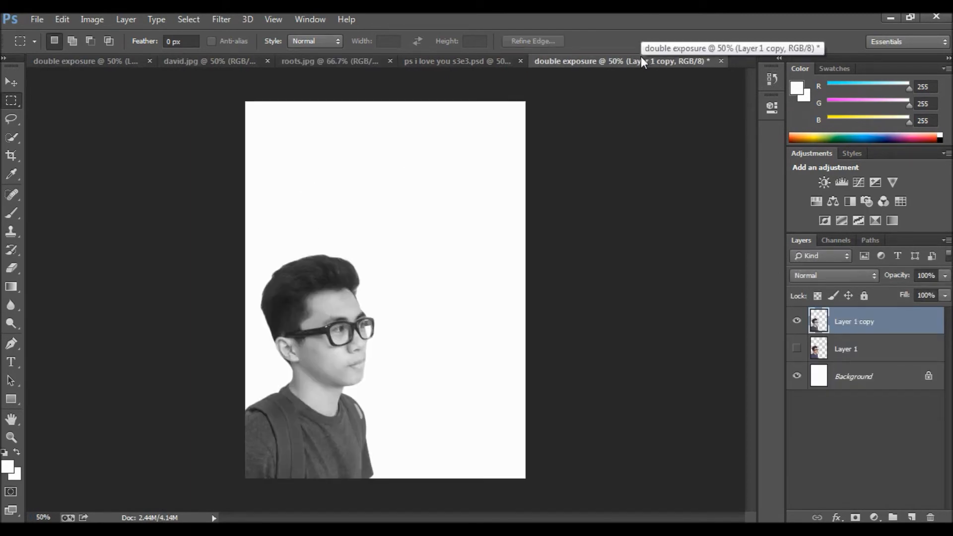
pyautogui.hotkey('ctrl', 'v')
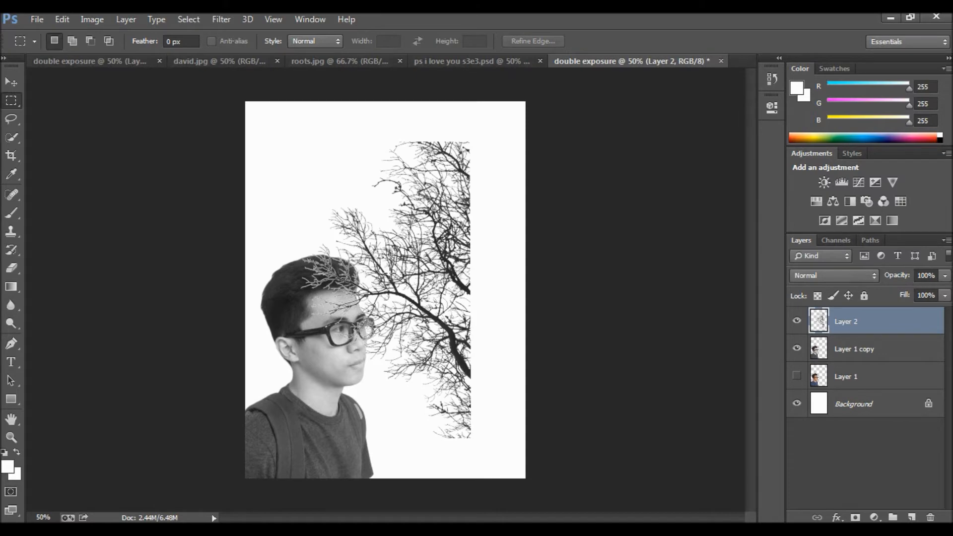
pyautogui.hotkey('ctrl', 't')
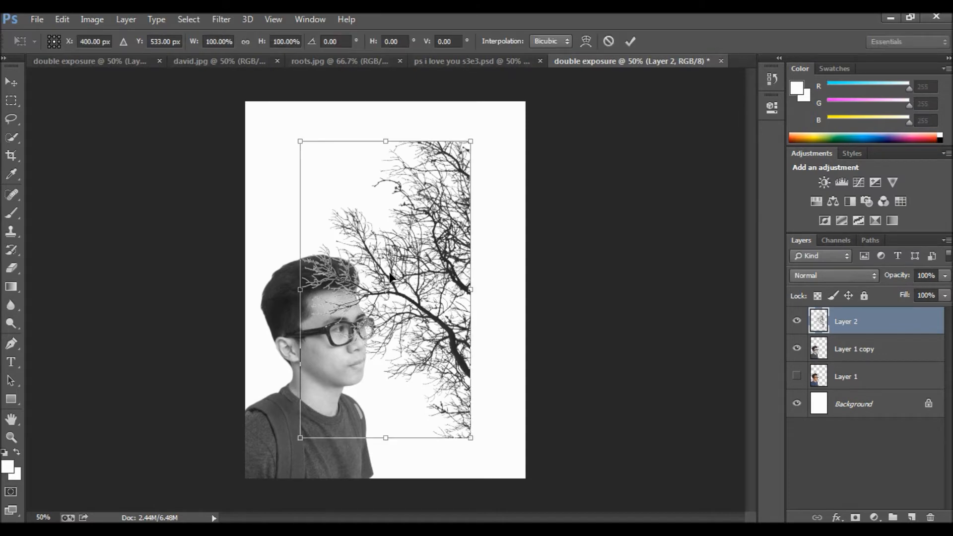
pyautogui.moveTo(390, 277); pyautogui.dragTo(295, 389)
pyautogui.press('Return')
pyautogui.press('m')
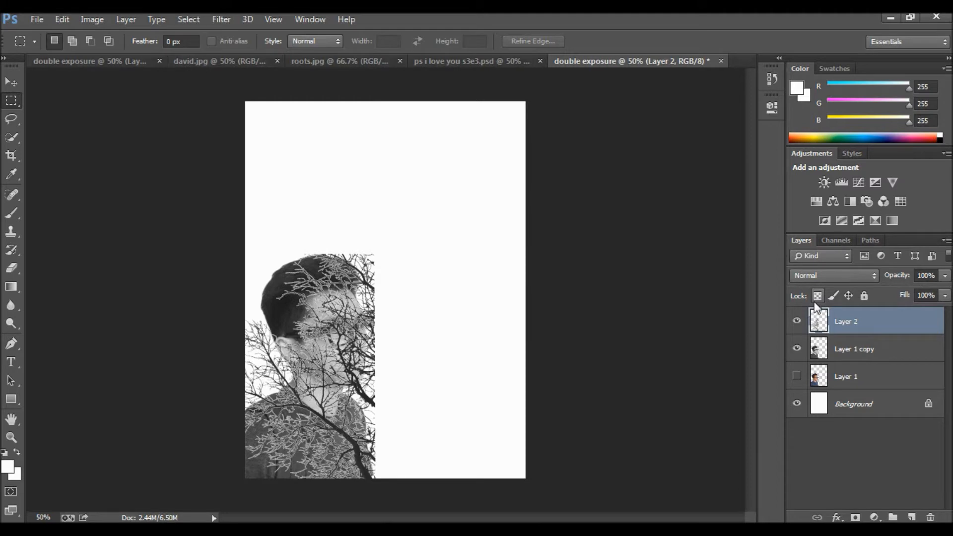
pyautogui.hotkey('ctrl', 'j')
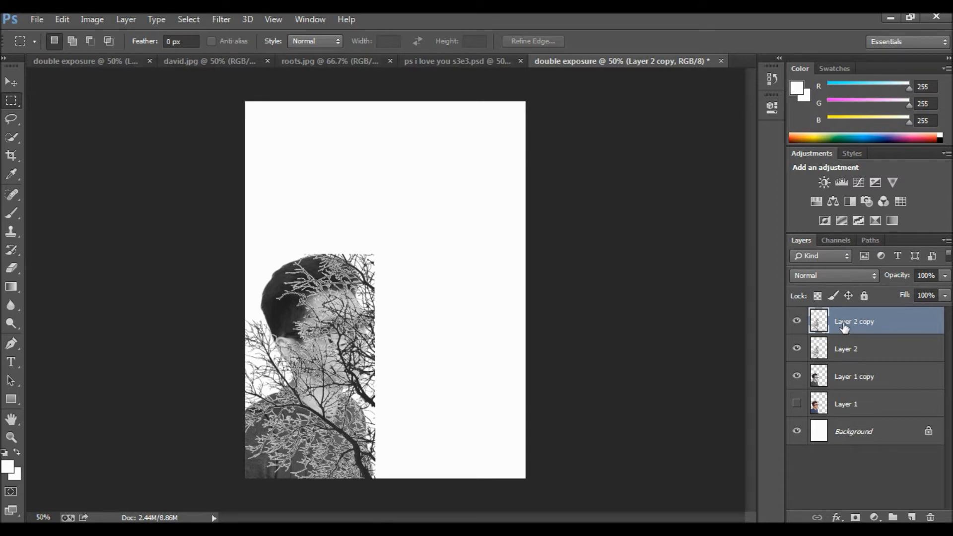
pyautogui.press('Delete')
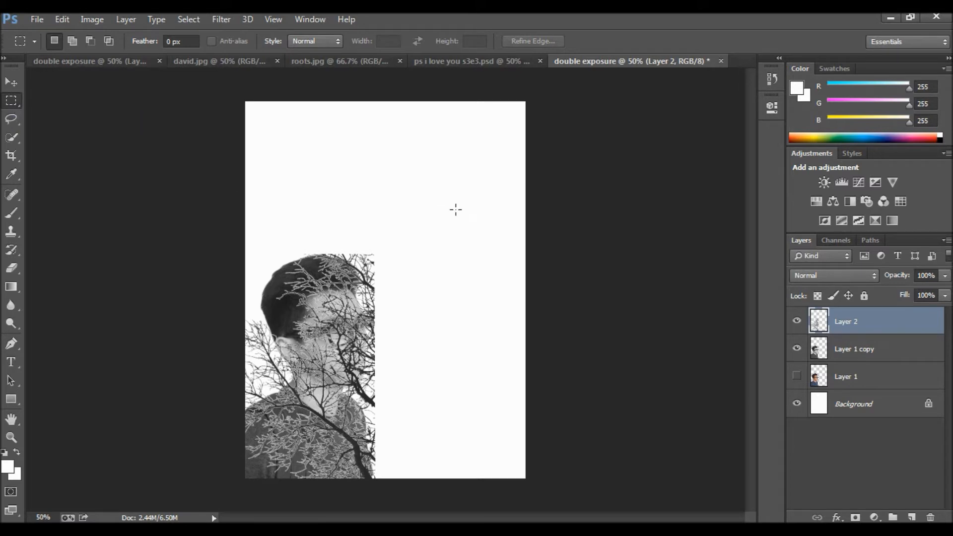
# Mask Layer 1 copy with the outline of Layer 2's branches and move the hidden Layer 2 beneath it
pyautogui.keyDown('ctrl'); pyautogui.click(818, 326); pyautogui.keyUp('ctrl')
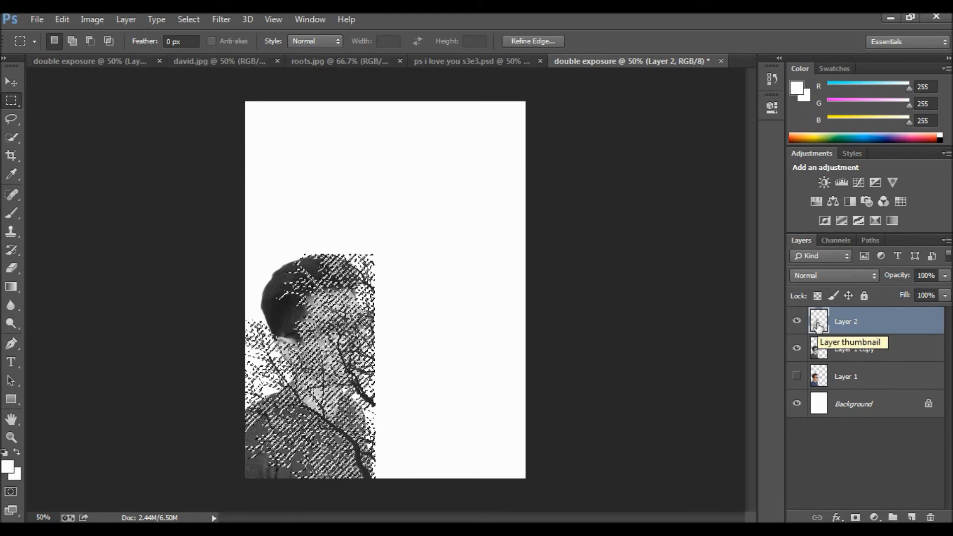
pyautogui.click(856, 517)
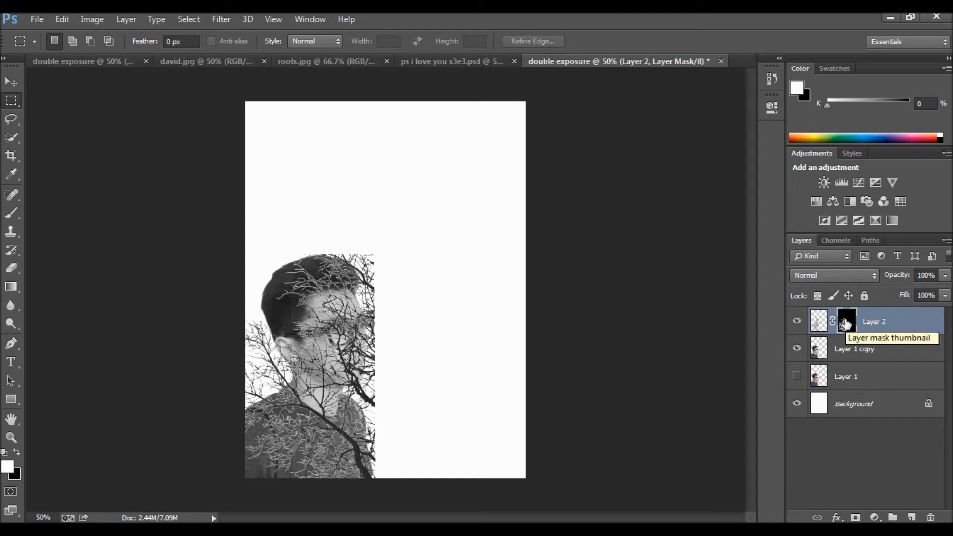
pyautogui.moveTo(844, 323); pyautogui.dragTo(846, 353)
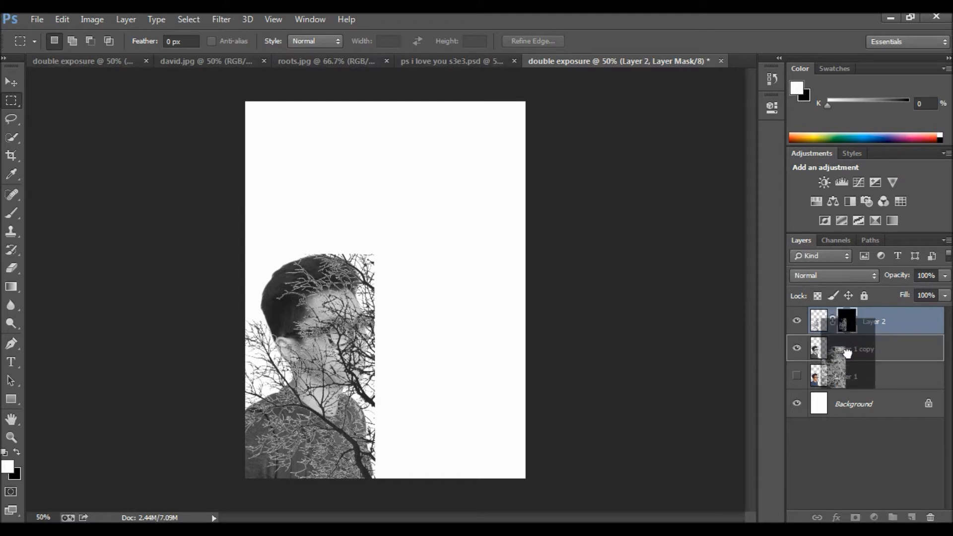
pyautogui.moveTo(847, 354); pyautogui.dragTo(848, 357)
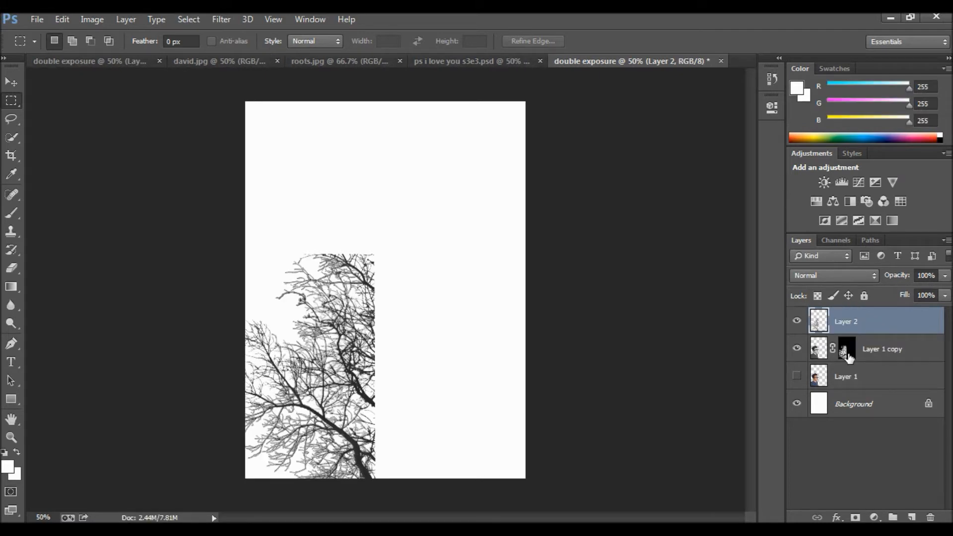
pyautogui.click(797, 323)
pyautogui.moveTo(813, 324); pyautogui.dragTo(814, 356)
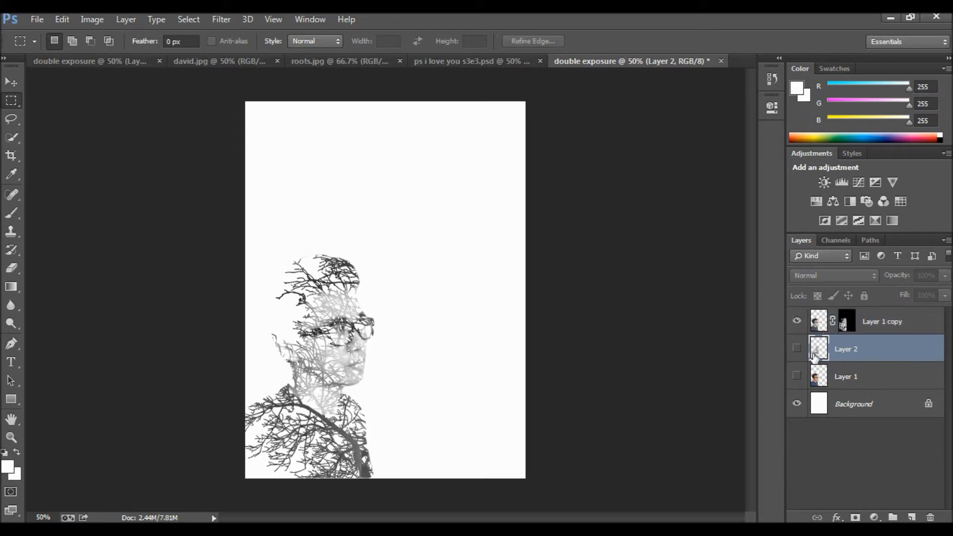
# Duplicate the masked Layer 1 copy twice
pyautogui.click(818, 324)
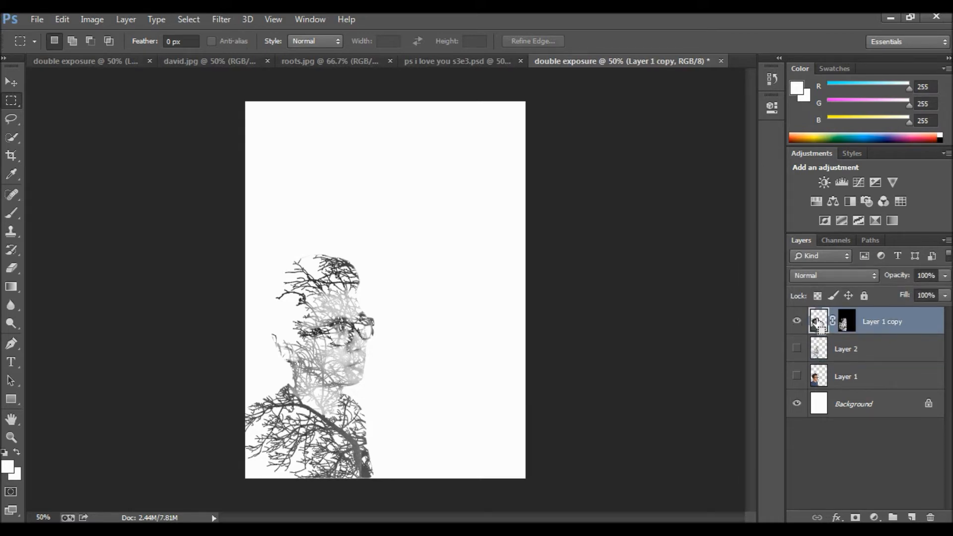
pyautogui.hotkey('ctrl', 'j')
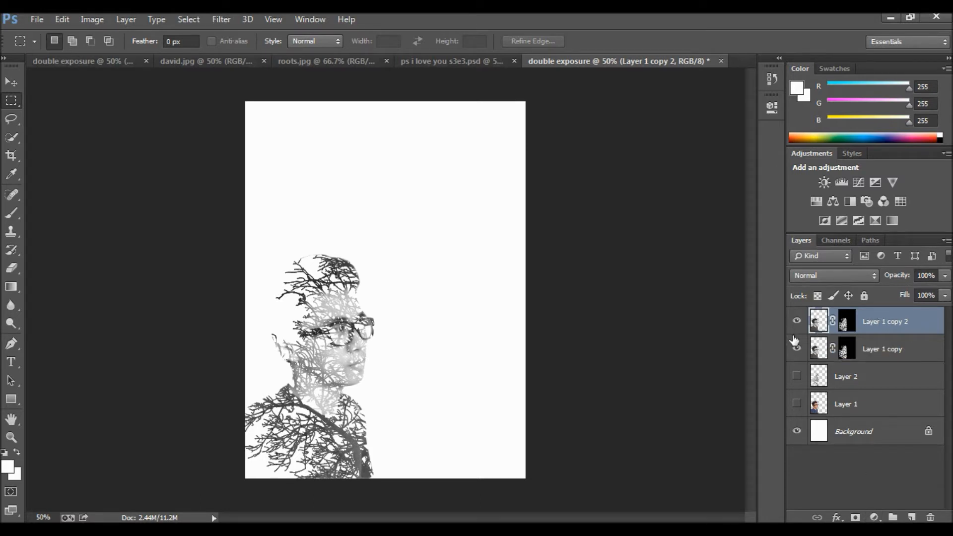
pyautogui.hotkey('ctrl', 'j')
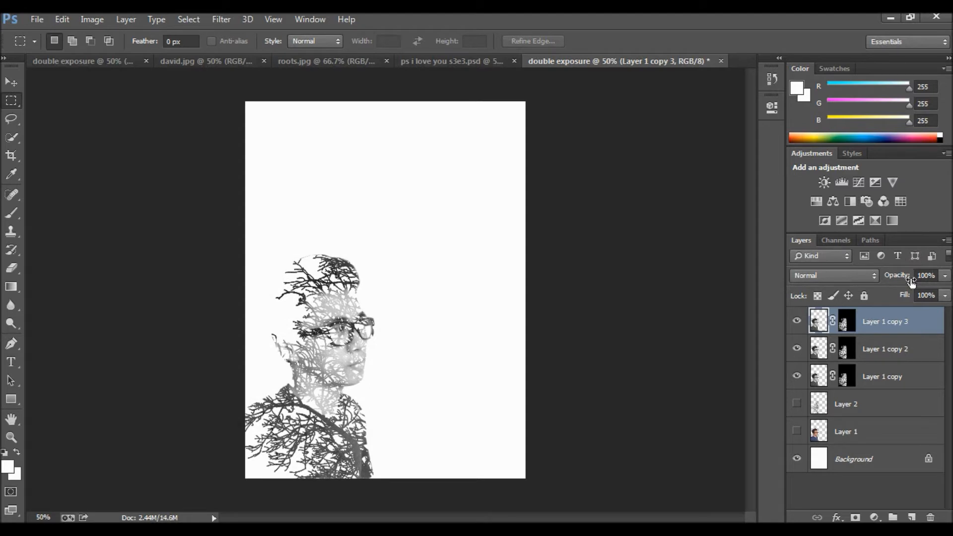
# Set the topmost masked portrait copy to Screen blending and 23% opacity
pyautogui.click(908, 276)
pyautogui.click(875, 276)
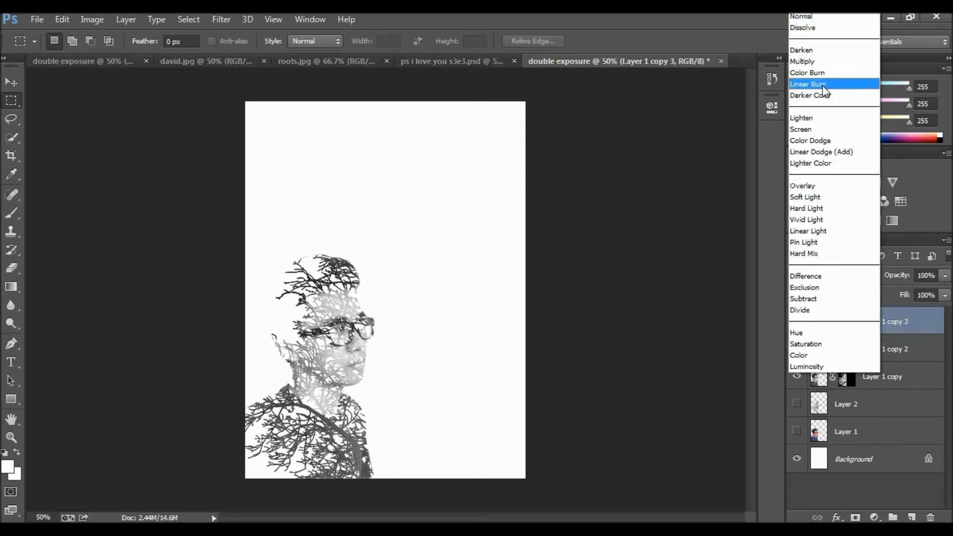
pyautogui.click(822, 128)
pyautogui.click(945, 276)
pyautogui.moveTo(923, 291); pyautogui.dragTo(891, 293)
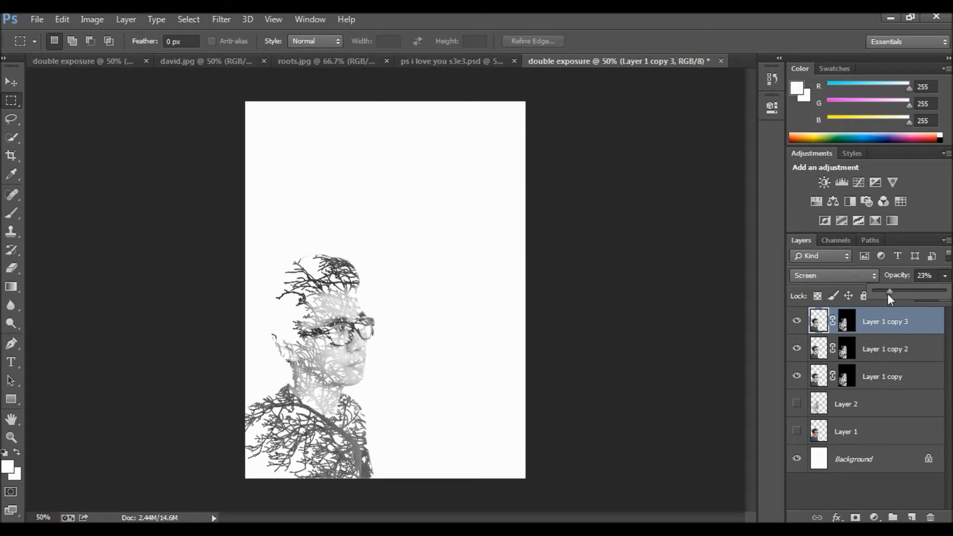
pyautogui.click(945, 276)
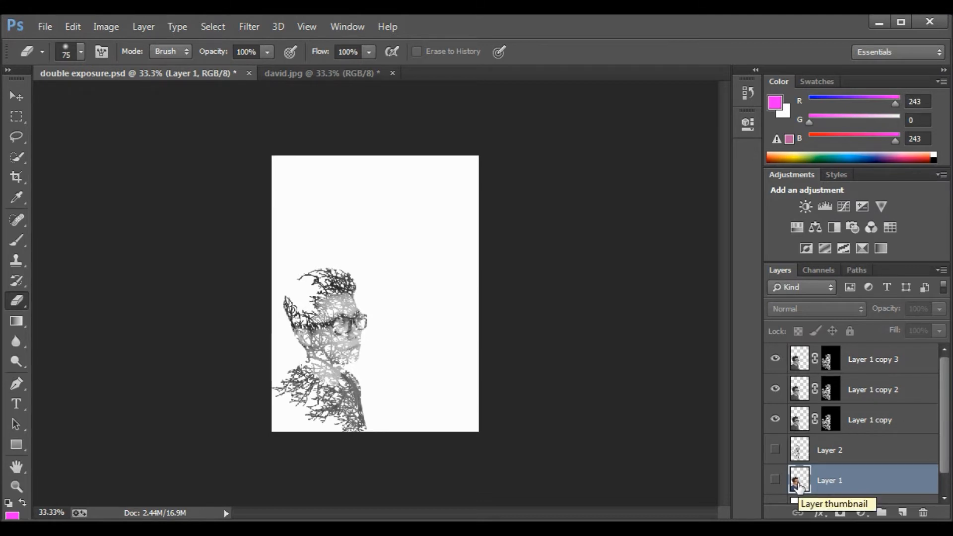
# Duplicate the original colour portrait in Layer 1, move the duplicate above all layers and show it
pyautogui.hotkey('ctrl', 'j')
pyautogui.moveTo(797, 486); pyautogui.dragTo(804, 357)
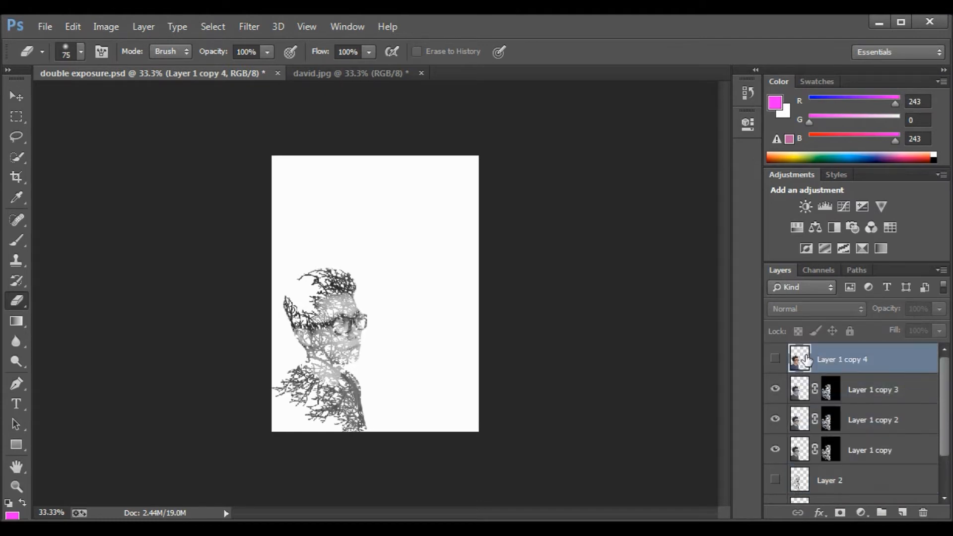
pyautogui.click(775, 358)
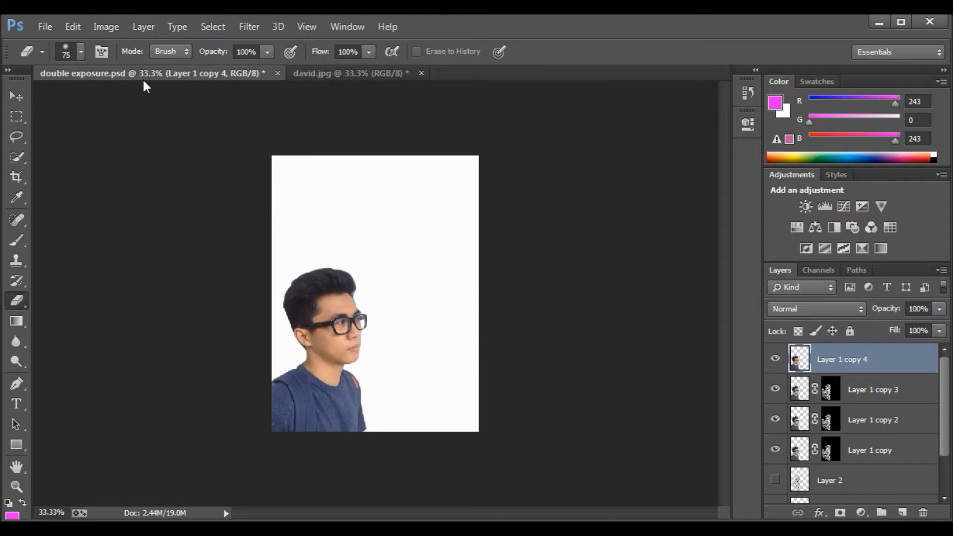
# Convert the top portrait duplicate to black and white with Reds at 49%, Yellows at 81% and Greens at 57%
pyautogui.click(120, 24)
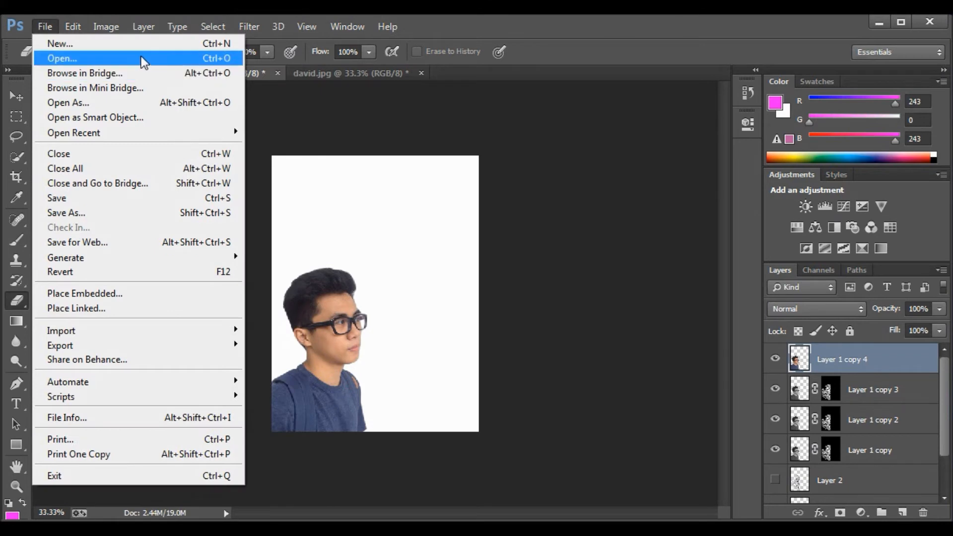
pyautogui.moveTo(130, 74)
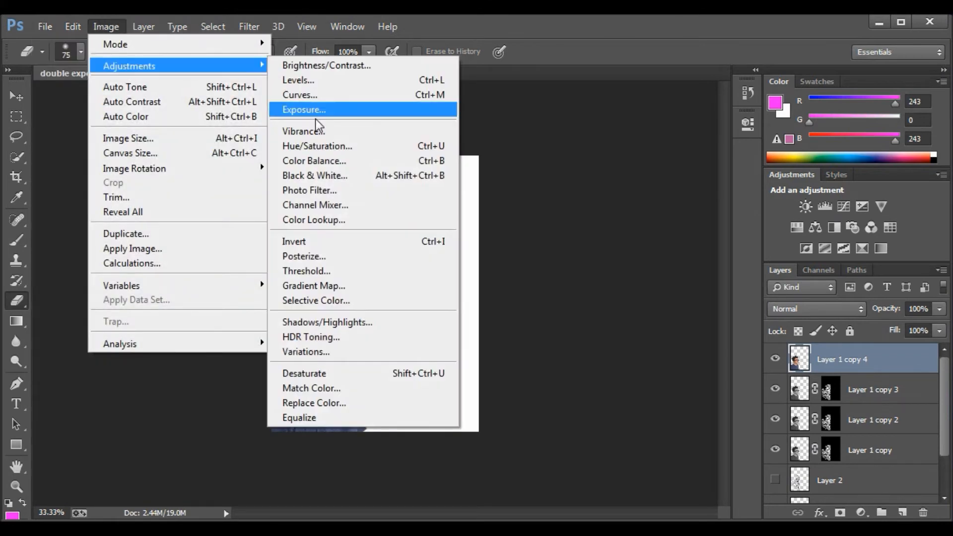
pyautogui.click(338, 183)
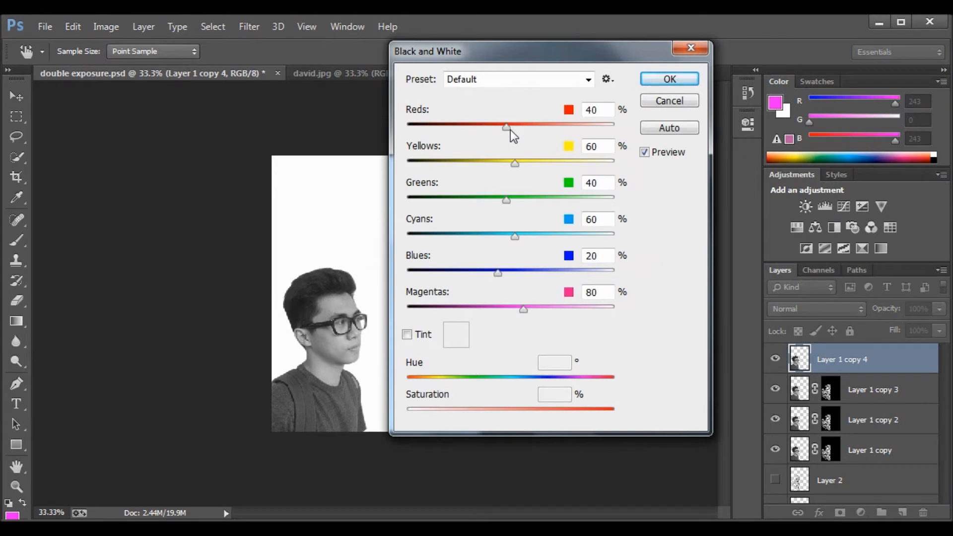
pyautogui.moveTo(507, 127); pyautogui.dragTo(510, 126)
pyautogui.moveTo(518, 165); pyautogui.dragTo(524, 165)
pyautogui.moveTo(508, 197); pyautogui.dragTo(513, 197)
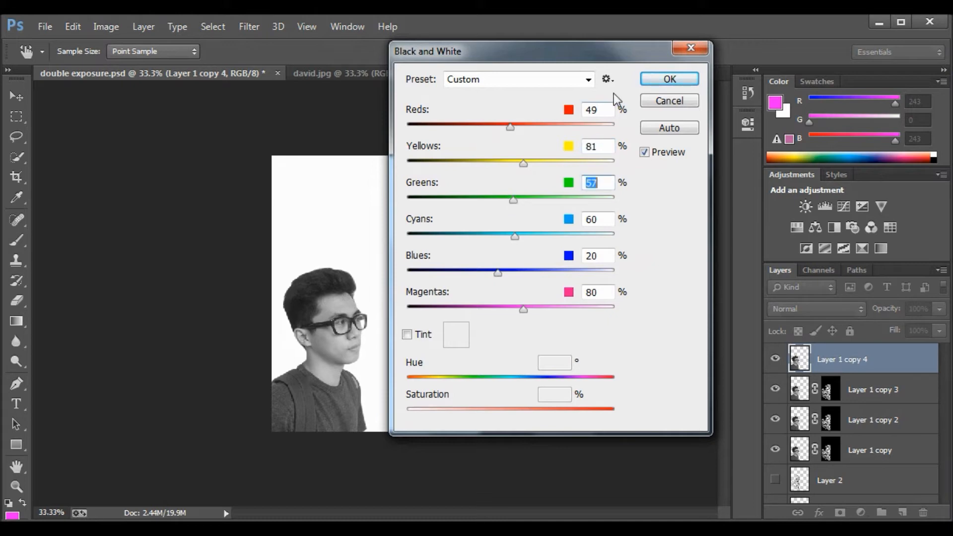
pyautogui.click(651, 81)
pyautogui.press('e')
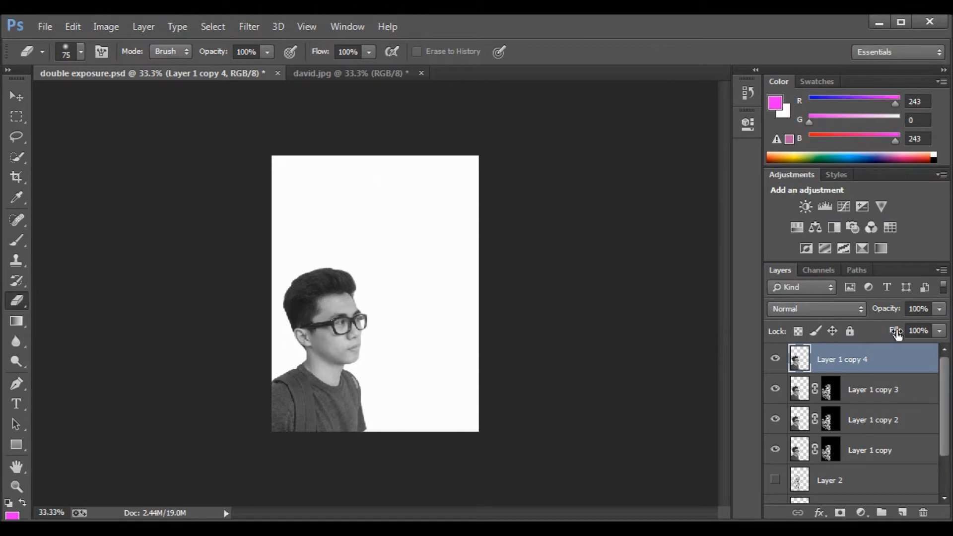
# Lower the opacity of Layer 1 copy 4 to 69%
pyautogui.click(938, 309)
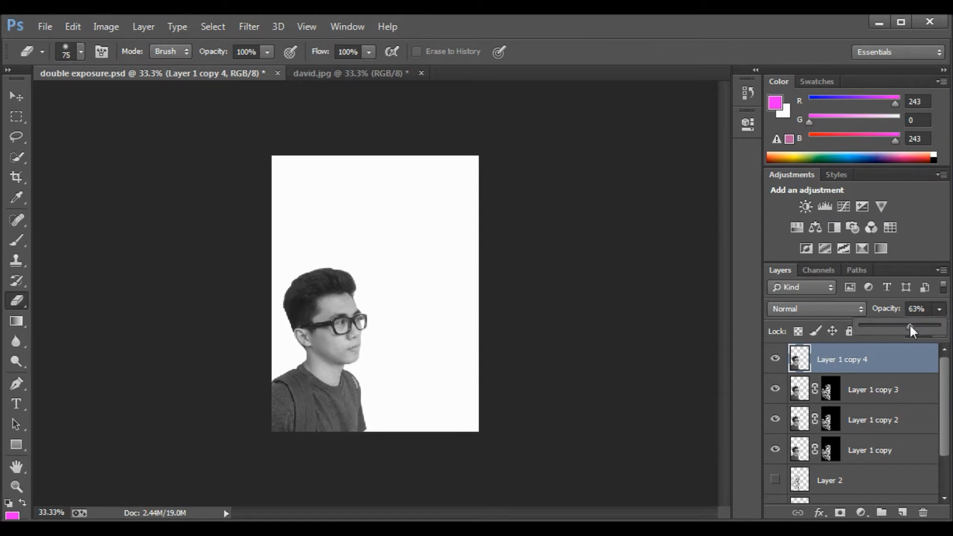
pyautogui.moveTo(909, 324); pyautogui.dragTo(907, 324)
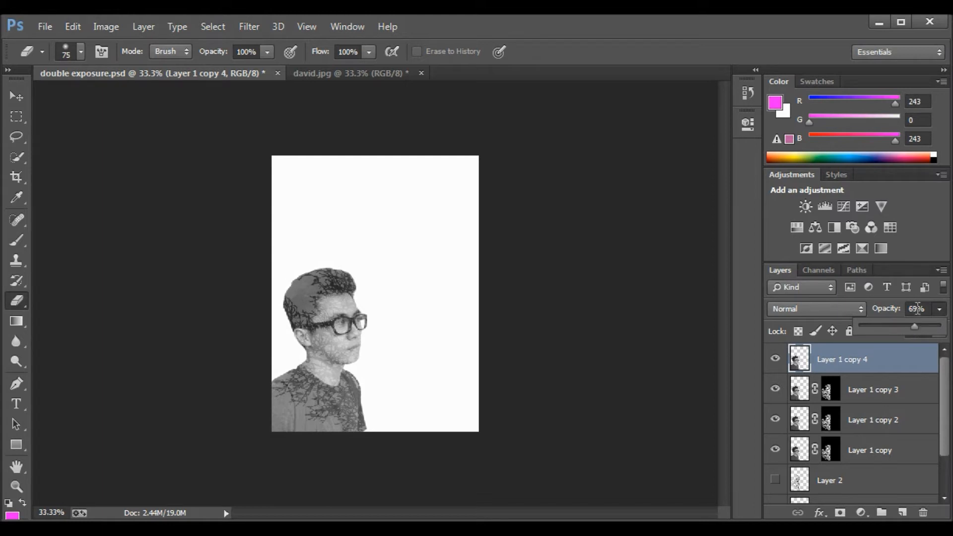
# Set the opacity of Layer 1 copy 4 to 70% and erase part of its hair with a soft 75 px eraser
pyautogui.click(916, 327)
pyautogui.click(914, 309)
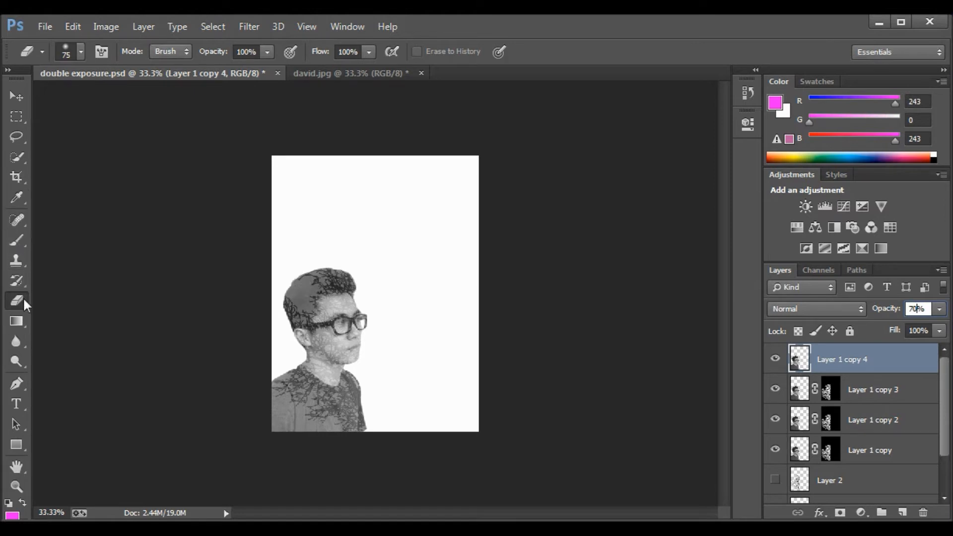
pyautogui.click(79, 52)
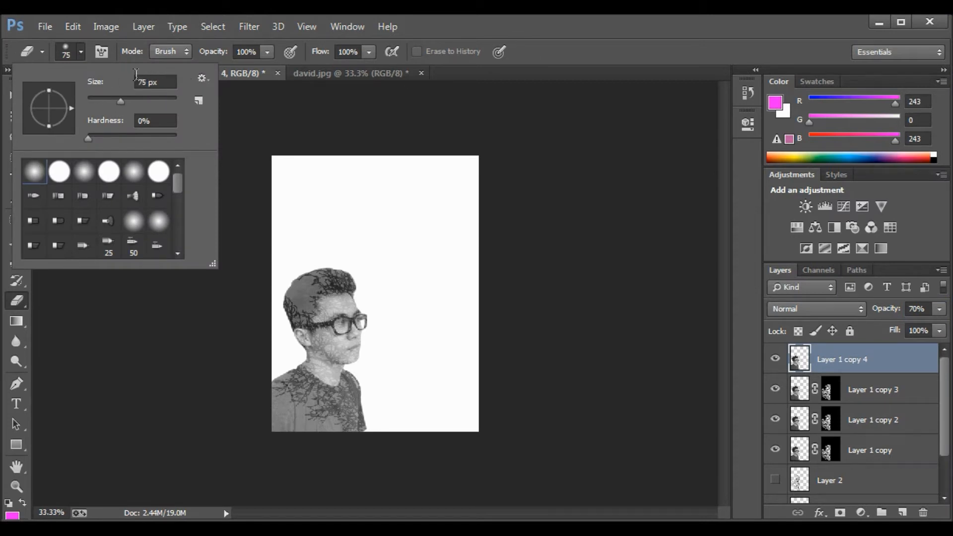
pyautogui.click(81, 54)
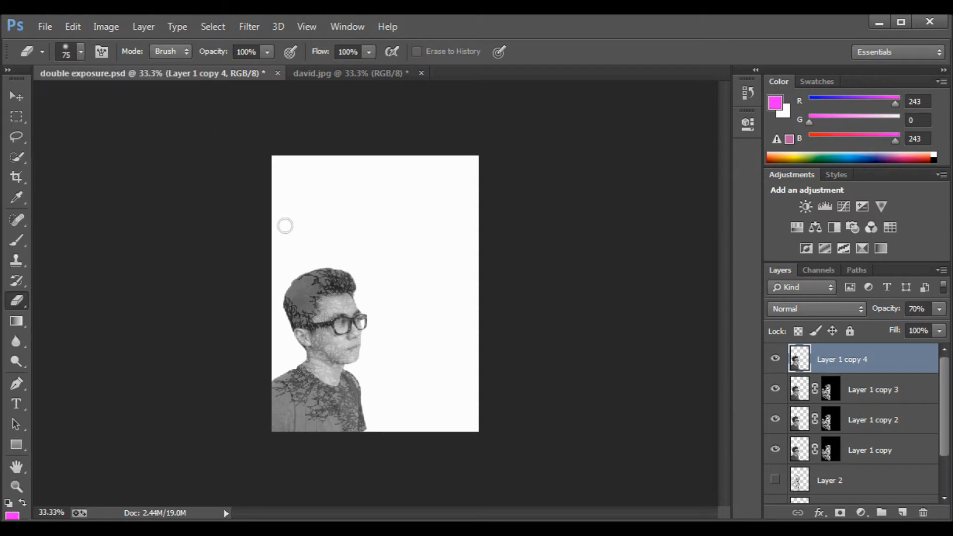
pyautogui.moveTo(301, 278)
pyautogui.mouseDown()
pyautogui.moveTo(290, 276)
pyautogui.moveTo(291, 300)
pyautogui.moveTo(316, 279)
pyautogui.moveTo(305, 275)
pyautogui.moveTo(349, 277)
pyautogui.moveTo(327, 267)
pyautogui.moveTo(304, 279)
pyautogui.moveTo(287, 301)
pyautogui.moveTo(293, 315)
pyautogui.moveTo(318, 280)
pyautogui.moveTo(354, 282)
pyautogui.moveTo(336, 281)
pyautogui.moveTo(341, 273)
pyautogui.moveTo(320, 279)
pyautogui.moveTo(298, 322)
pyautogui.moveTo(270, 300)
pyautogui.moveTo(297, 322)
pyautogui.moveTo(279, 297)
pyautogui.mouseUp()
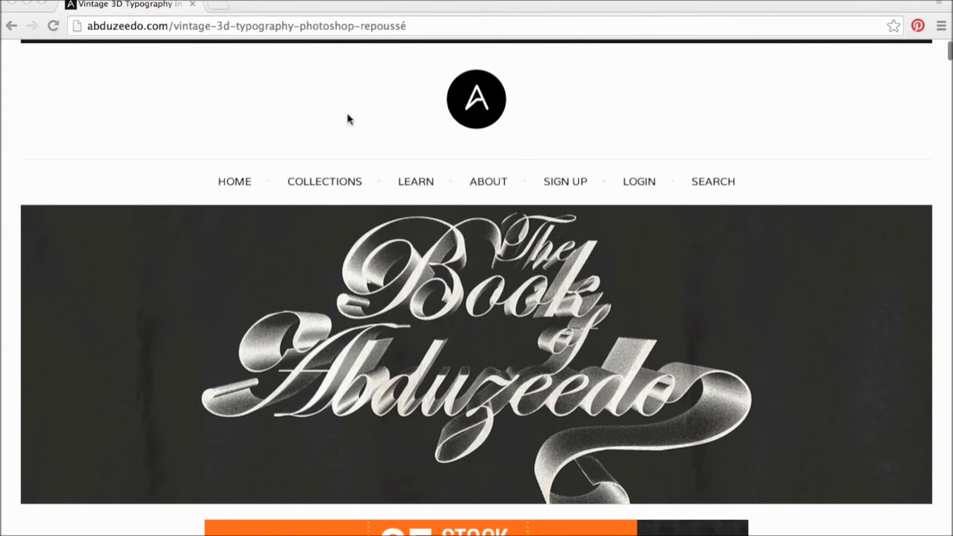
# Read the introduction and Step 1 of the abduzeedo.com tutorial on vintage 3D typography with Repoussé
pyautogui.scroll(-1, 347, 116)
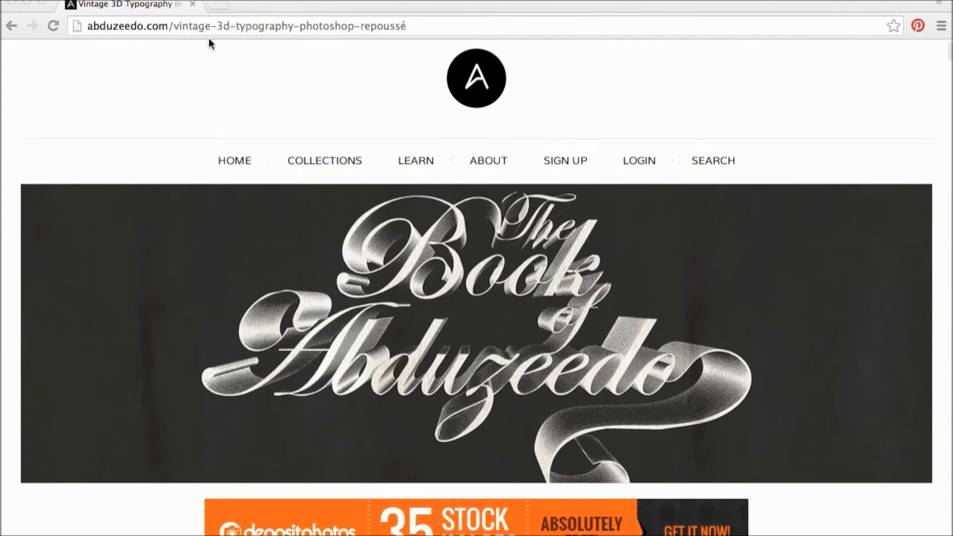
pyautogui.scroll(-2, 286, 66)
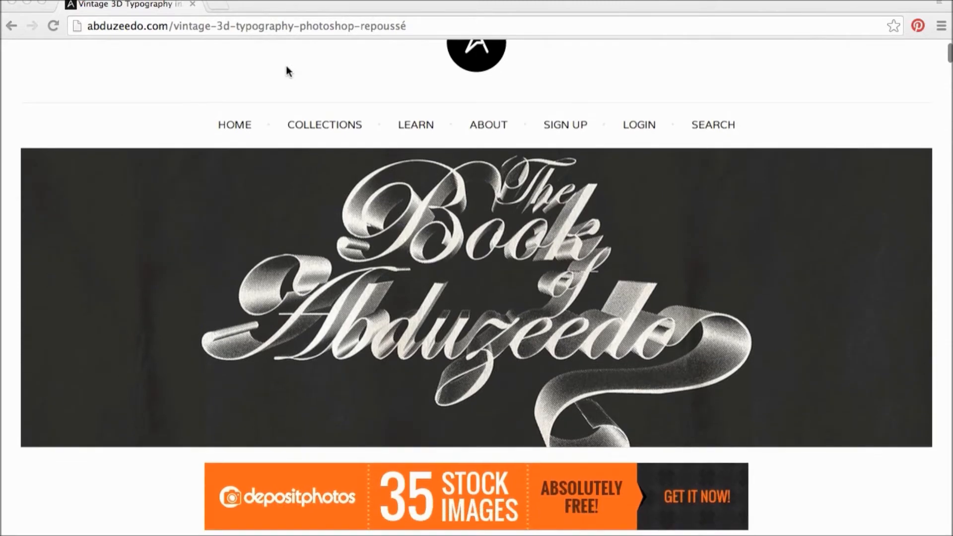
pyautogui.scroll(-15, 286, 66)
pyautogui.scroll(-20, 286, 65)
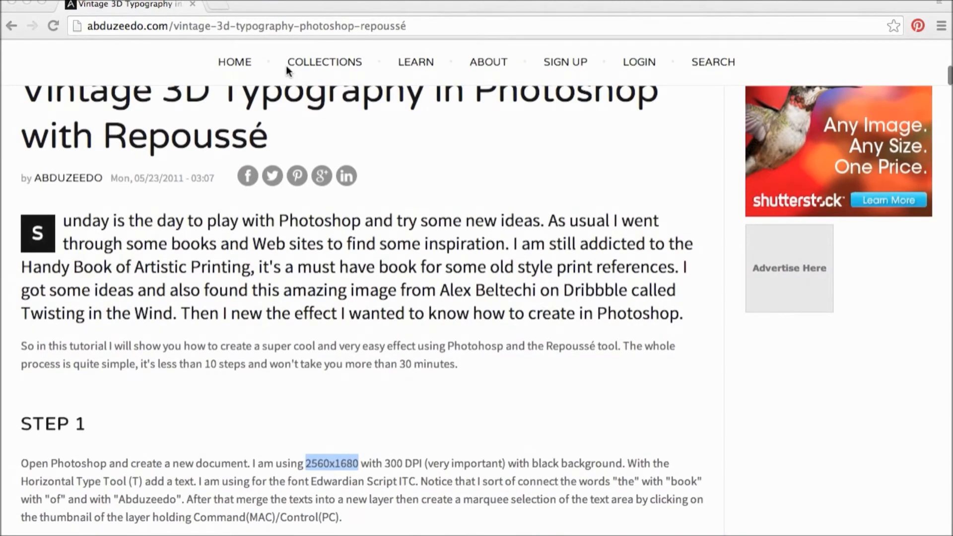
pyautogui.scroll(-8, 286, 66)
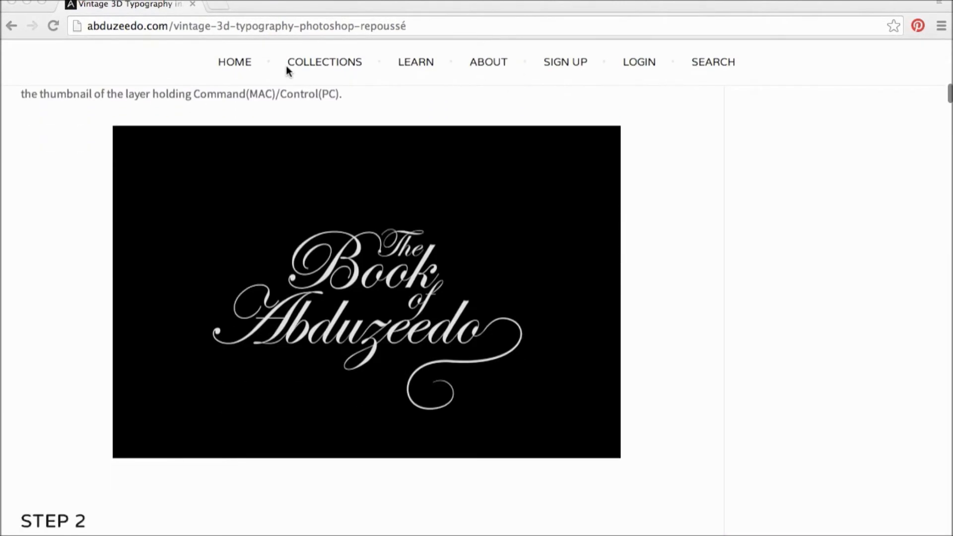
# Switch to Photoshop and examine the 3D lettering in last step text.psd and its use in the ps i love you s3e3.psd poster
pyautogui.hotkey('ctrl', 'Right')
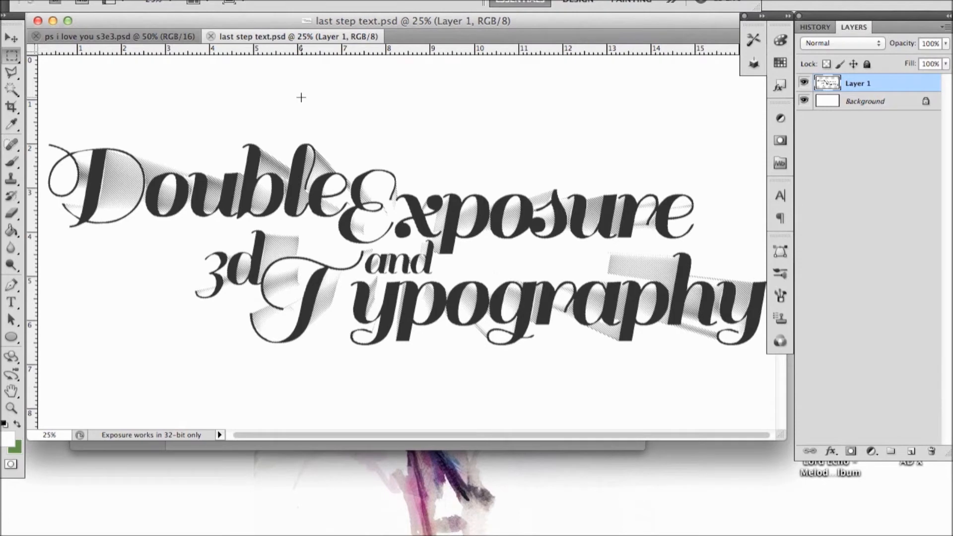
pyautogui.press('super+equal')
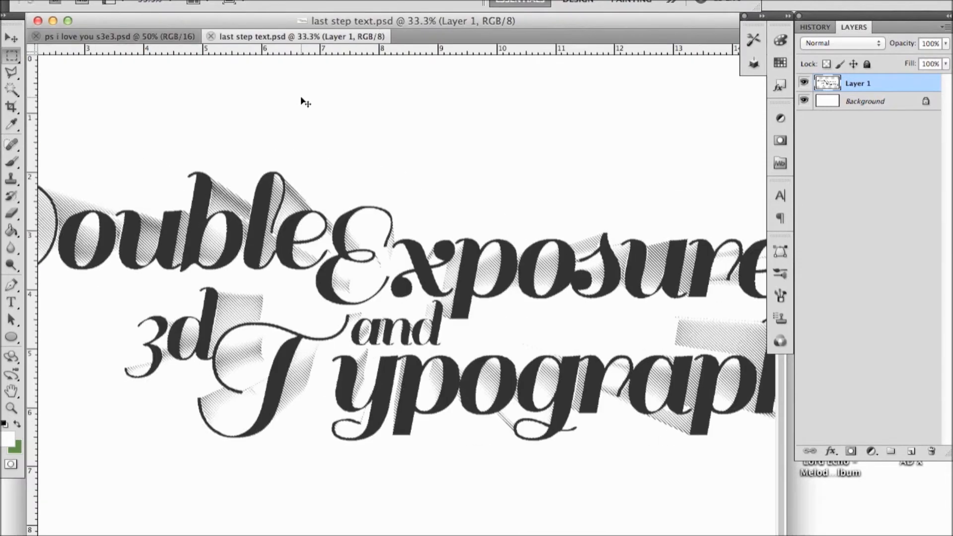
pyautogui.hscroll(-5, 301, 98)
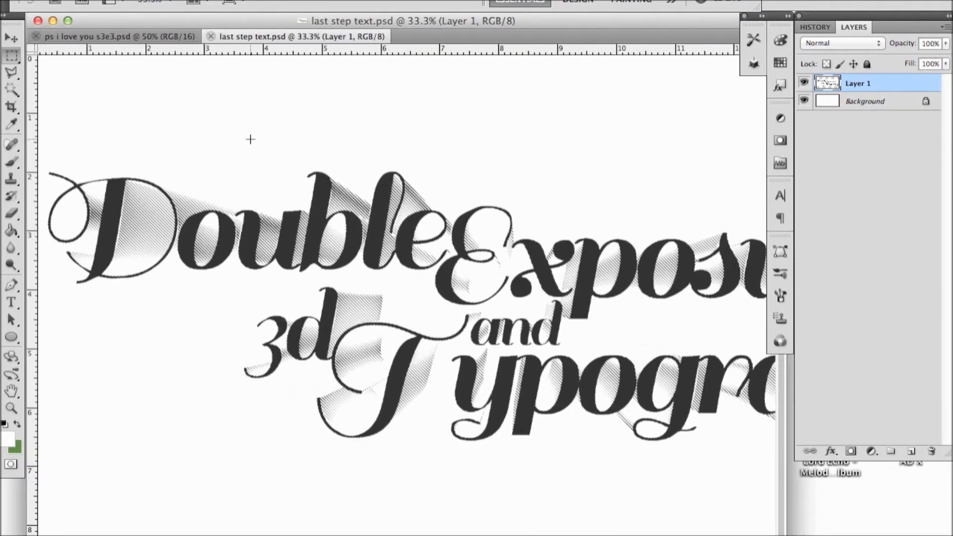
pyautogui.hscroll(-1, 250, 139)
pyautogui.hscroll(4, 250, 139)
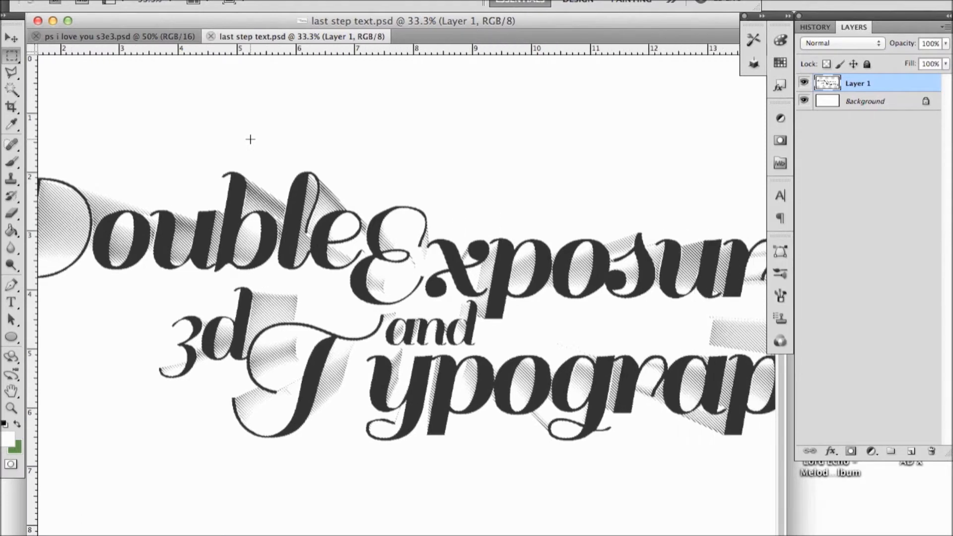
pyautogui.hscroll(7, 250, 139)
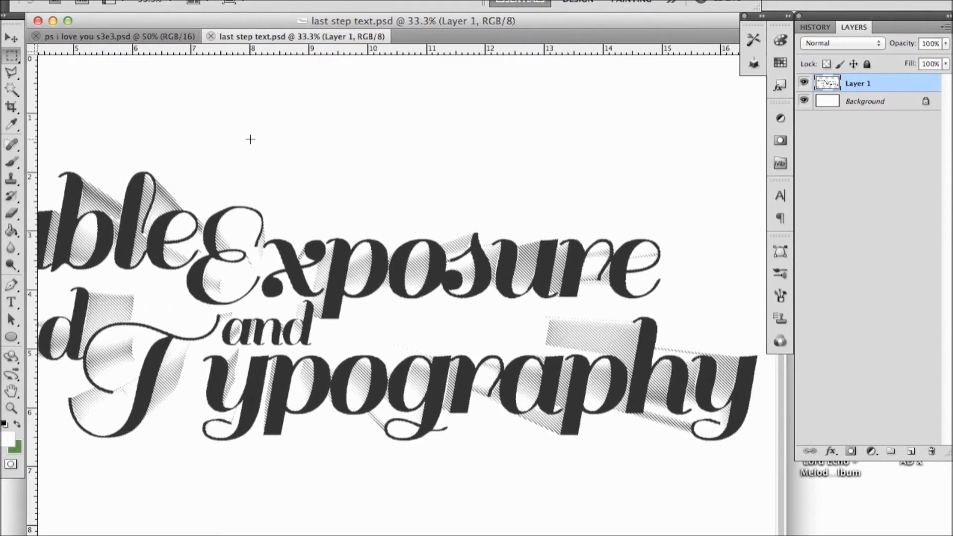
pyautogui.press('super+equal')
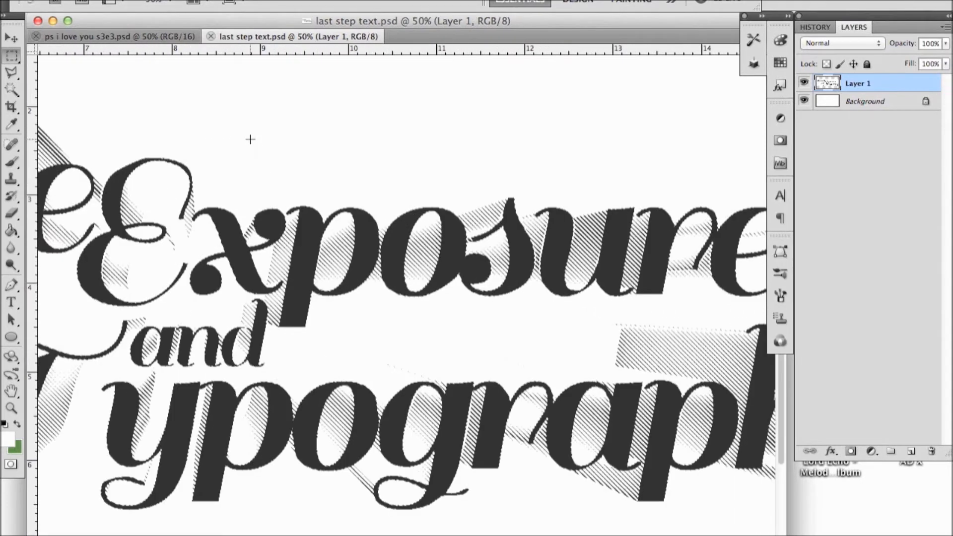
pyautogui.hscroll(-5, 250, 139)
pyautogui.press('super+minus')
pyautogui.press('super+minus')
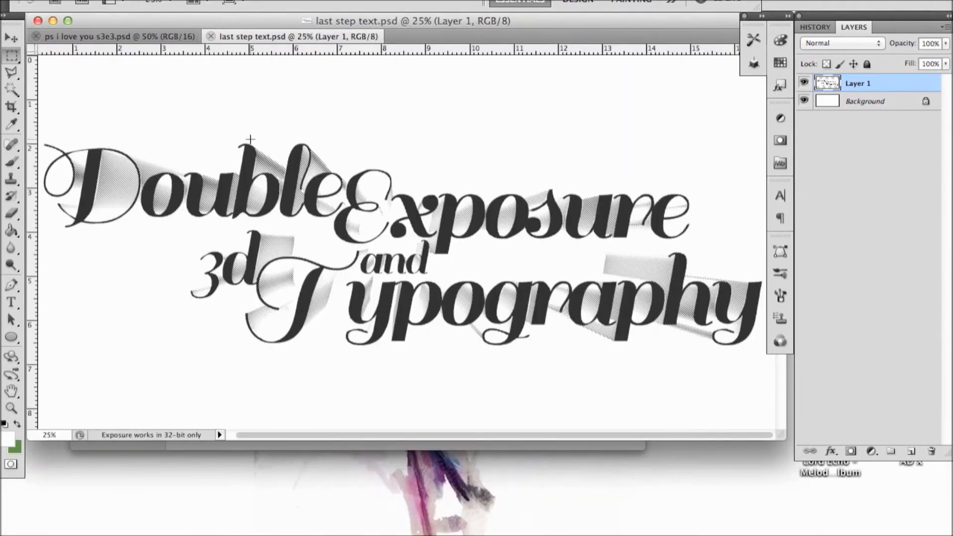
pyautogui.click(119, 35)
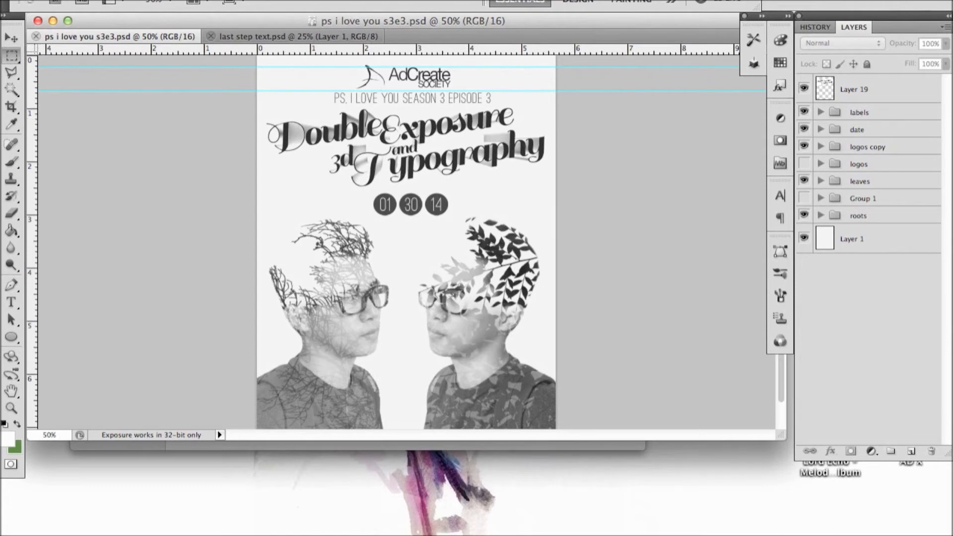
pyautogui.click(320, 37)
# Create a new RGB document 3000 pixels wide and 2000 pixels high at 600 pixels/inch with a white background
pyautogui.click(122, 1)
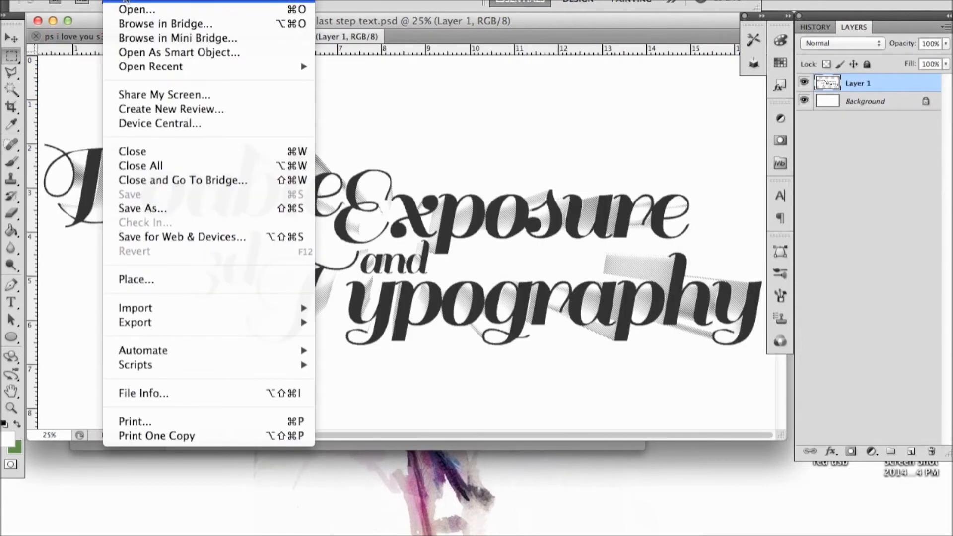
pyautogui.click(125, 1)
pyautogui.click(454, 167)
pyautogui.doubleClick(454, 160)
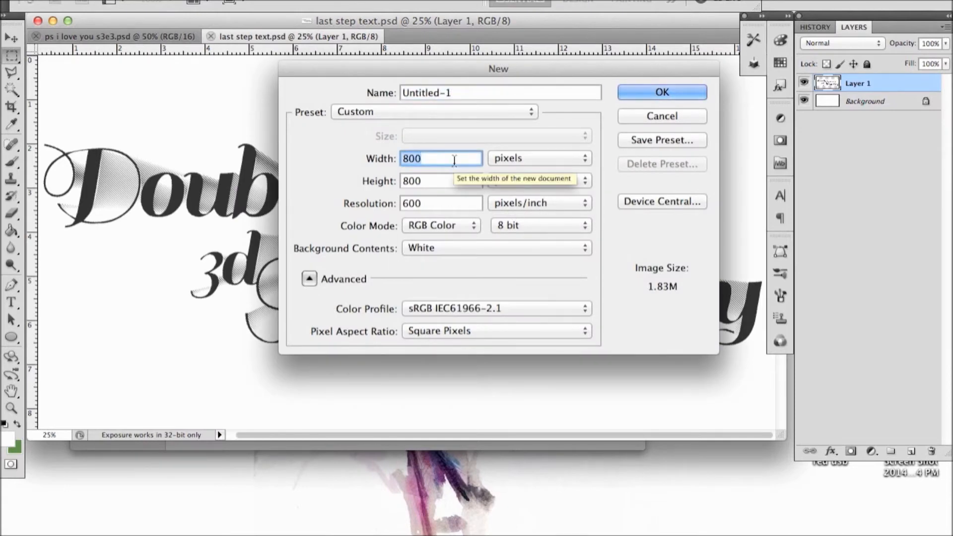
pyautogui.write('3000')
pyautogui.press('Tab')
pyautogui.write('20')
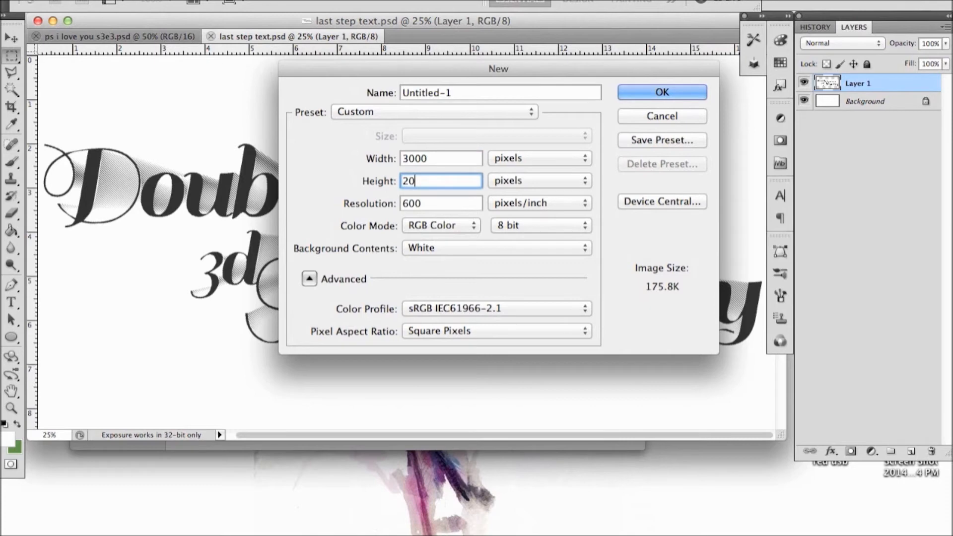
pyautogui.write('00')
pyautogui.click(441, 203)
pyautogui.click(461, 248)
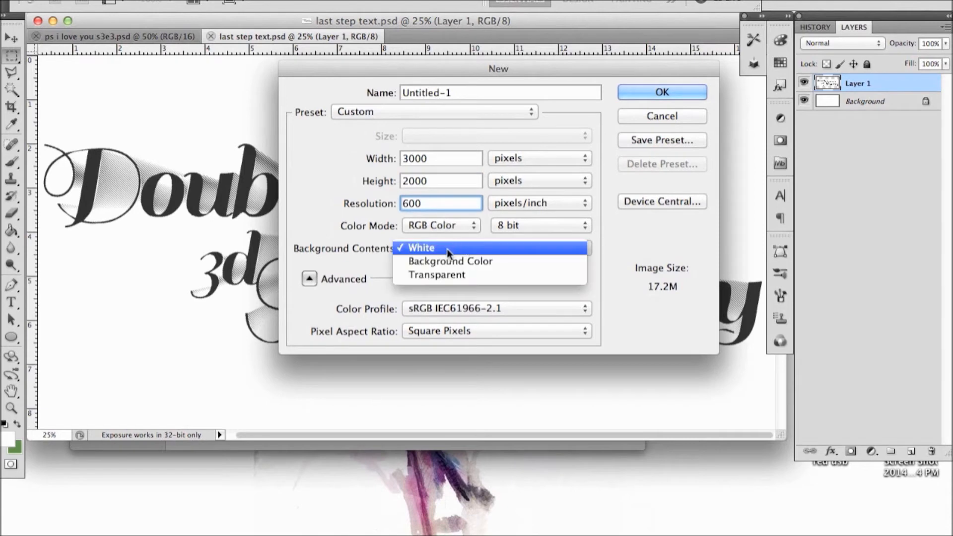
pyautogui.click(445, 249)
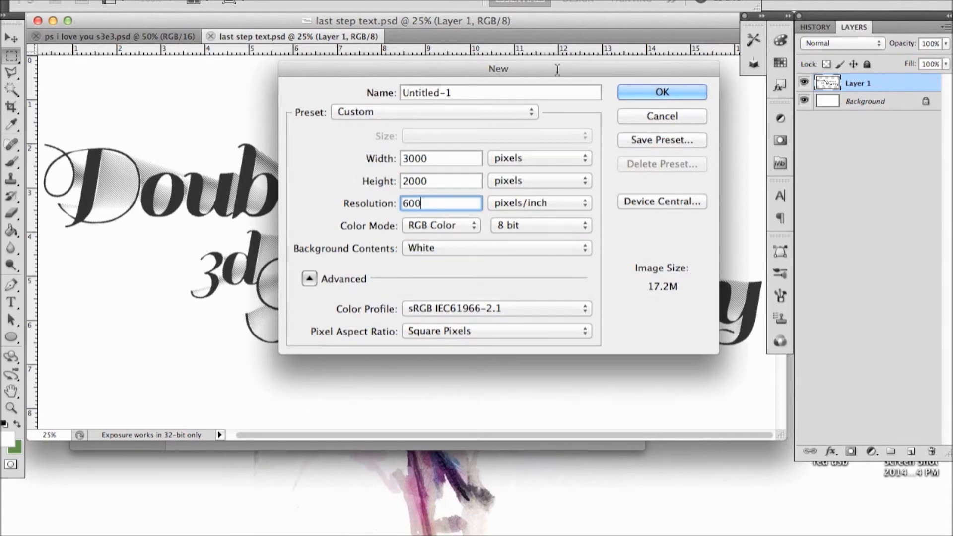
pyautogui.click(739, 5)
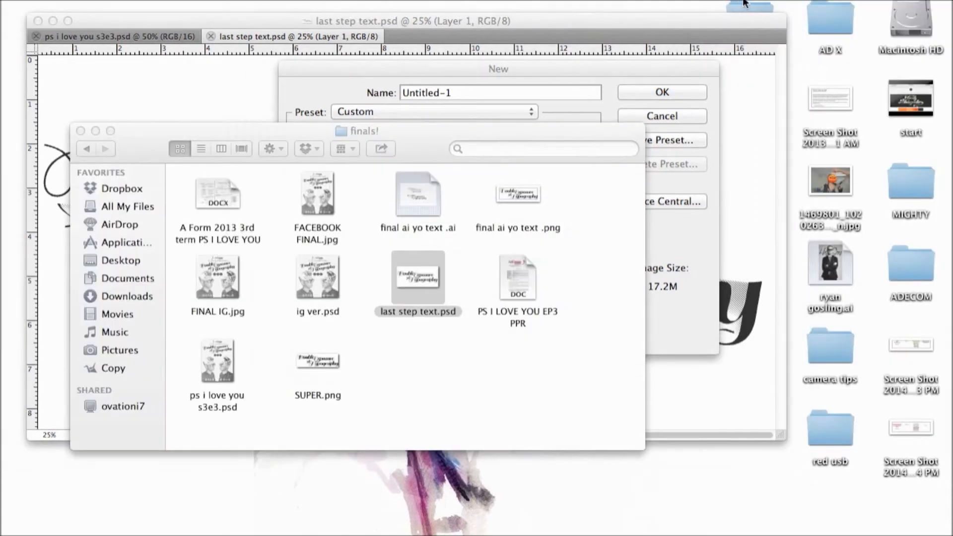
pyautogui.hotkey('ctrl', 'Up')
pyautogui.click(771, 287)
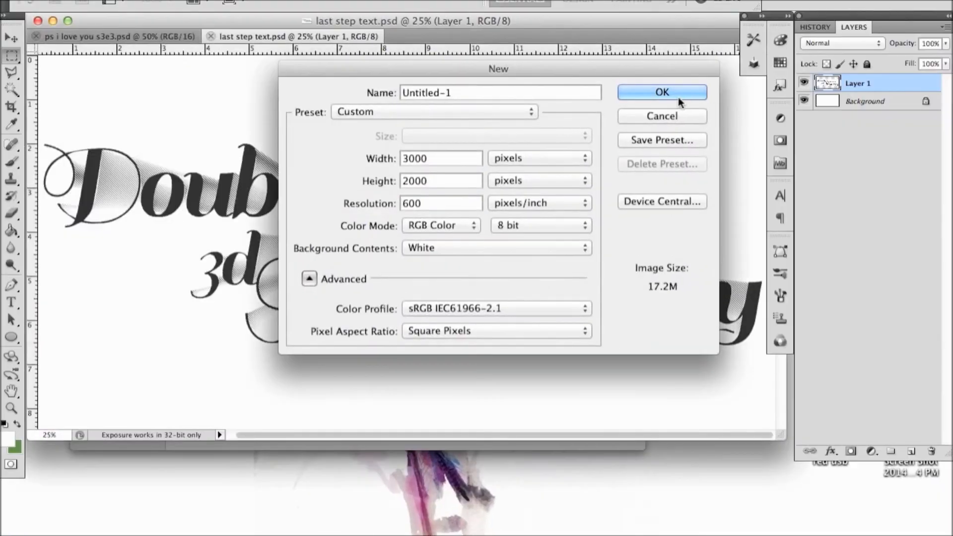
pyautogui.click(660, 91)
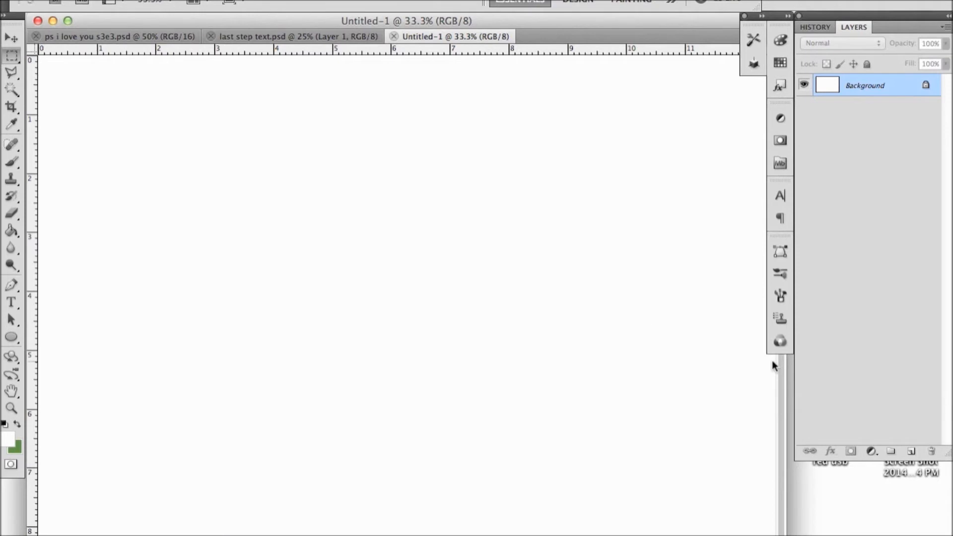
# Add a new layer, begin a line of text in the upper part of the canvas and set the foreground color to black
pyautogui.click(912, 451)
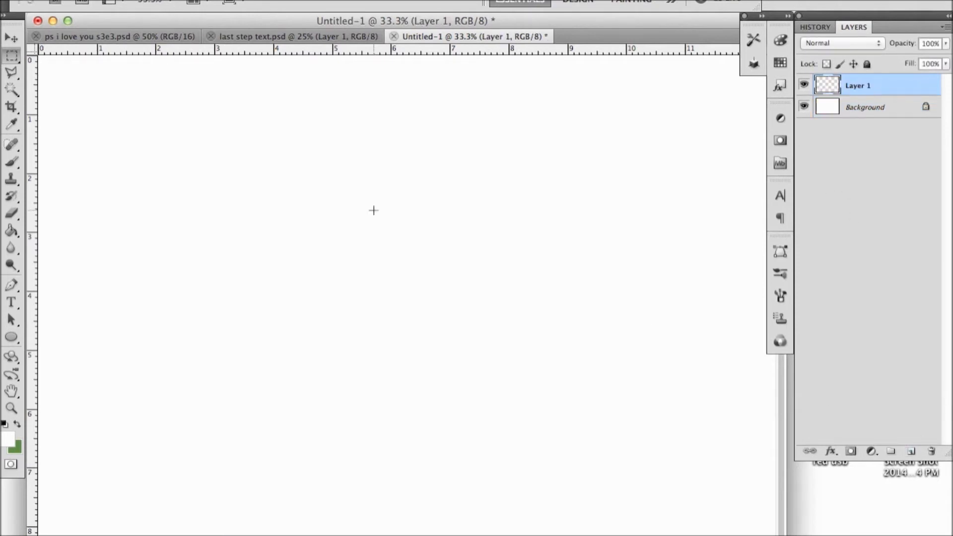
pyautogui.press('t')
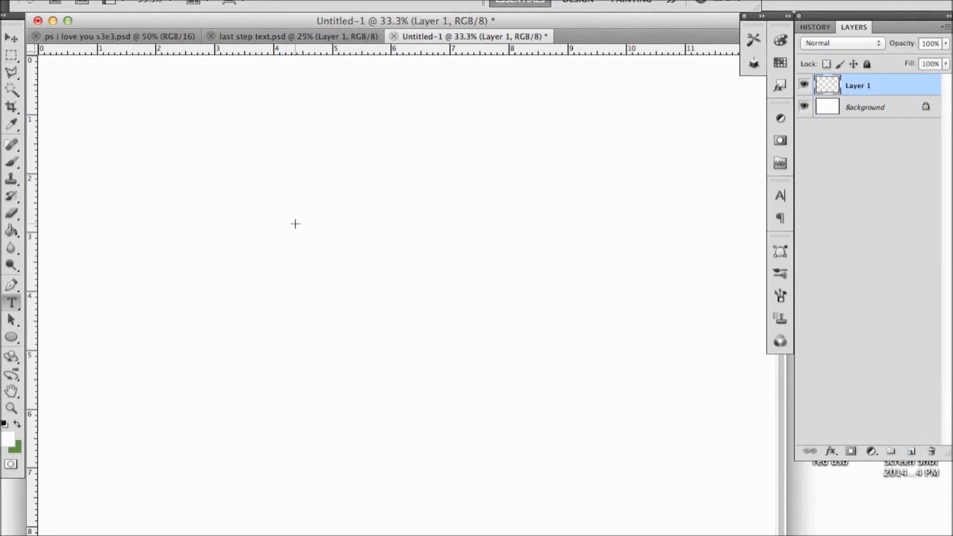
pyautogui.click(179, 211)
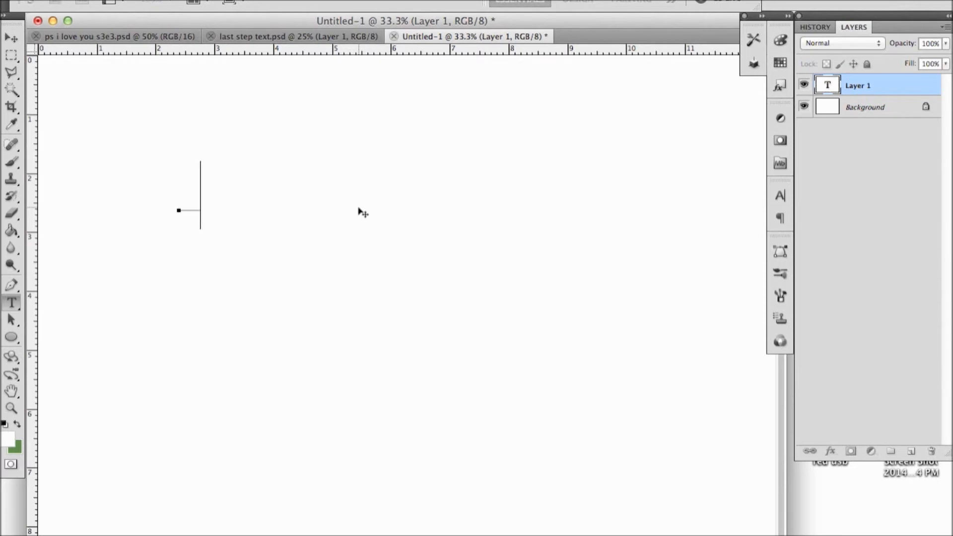
pyautogui.press('super+a')
pyautogui.press('BackSpace')
pyautogui.click(7, 442)
pyautogui.moveTo(628, 345); pyautogui.dragTo(644, 353)
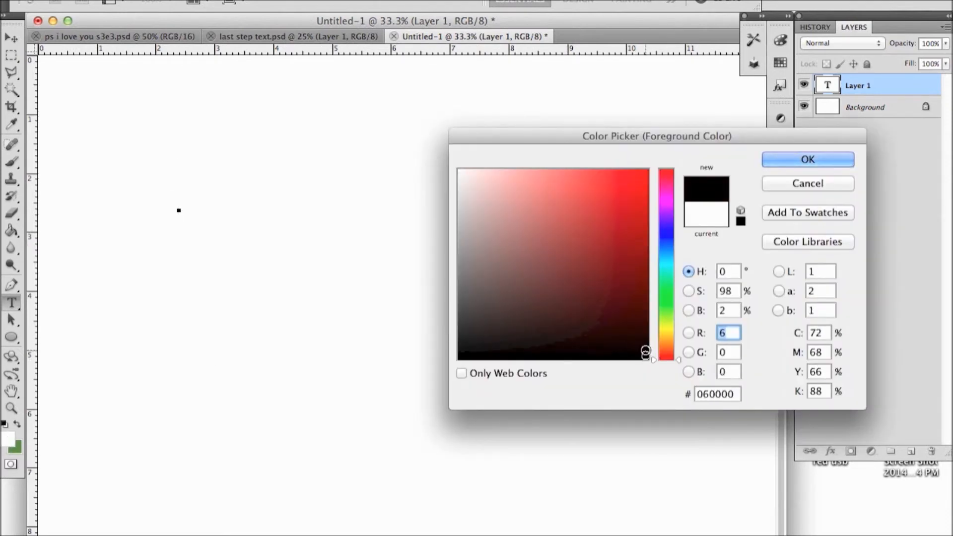
pyautogui.click(808, 160)
# Enter "3d Typography" as the text, with a lowercase d and only the T capitalized
pyautogui.write('3D')
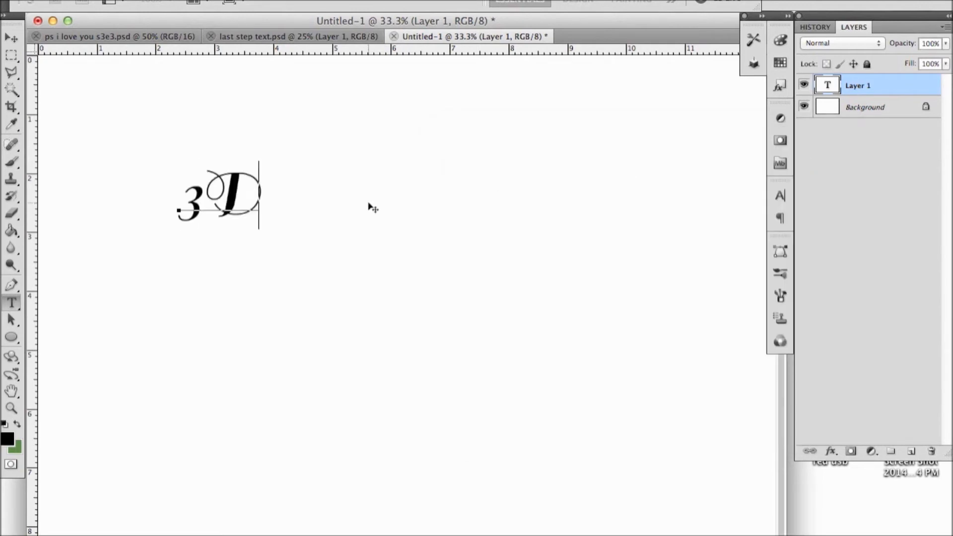
pyautogui.press('BackSpace')
pyautogui.write('d TR')
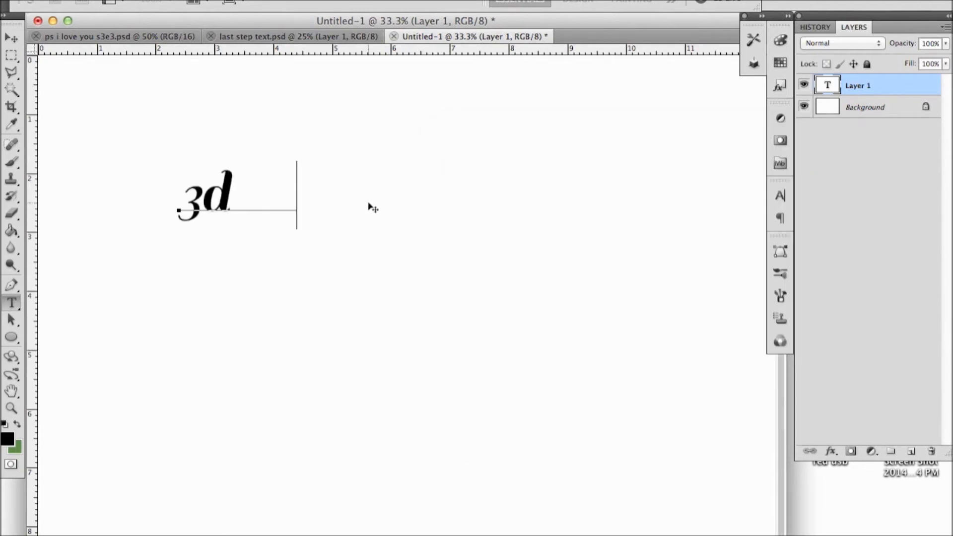
pyautogui.press('BackSpace')
pyautogui.write('YPO')
pyautogui.press('BackSpace')
pyautogui.press('BackSpace')
pyautogui.press('BackSpace')
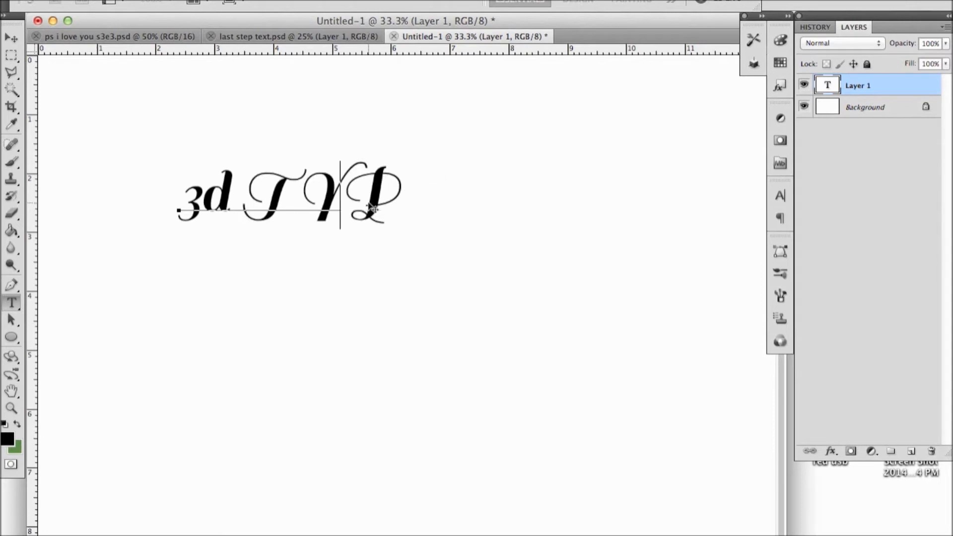
pyautogui.write('ypography')
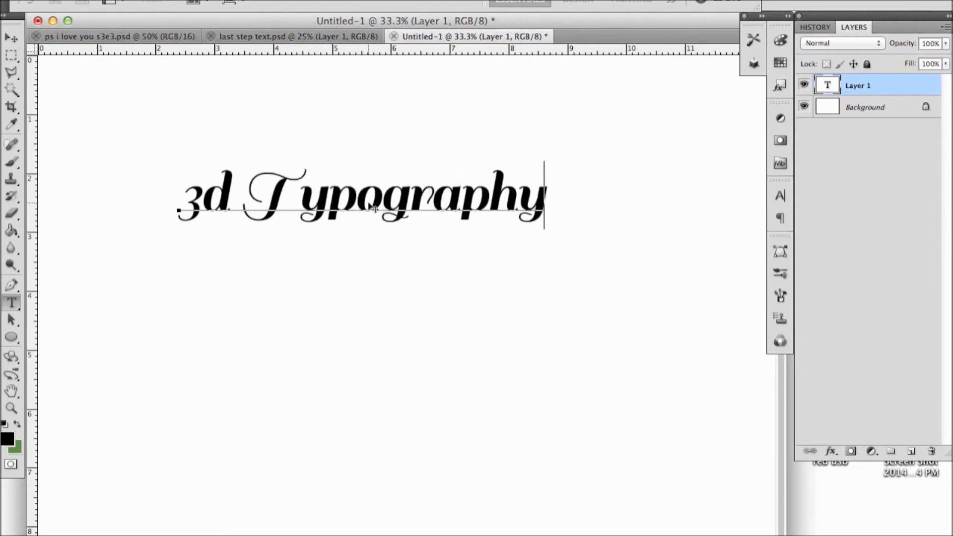
# Finish the text entry and move the lettering slightly down and to the right, closer to the canvas center
pyautogui.press('Left')
pyautogui.press('super+Left')
pyautogui.press('Left')
pyautogui.press('Left')
pyautogui.press('Left')
pyautogui.click(11, 38)
pyautogui.moveTo(362, 197); pyautogui.dragTo(382, 242)
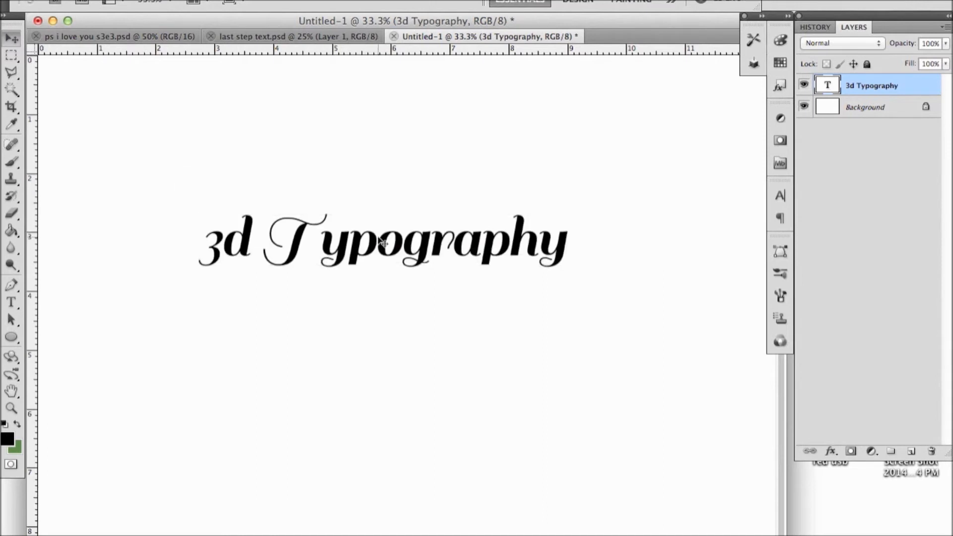
# Duplicate the 3d Typography text layer and move the copy above the original line
pyautogui.rightClick(876, 92)
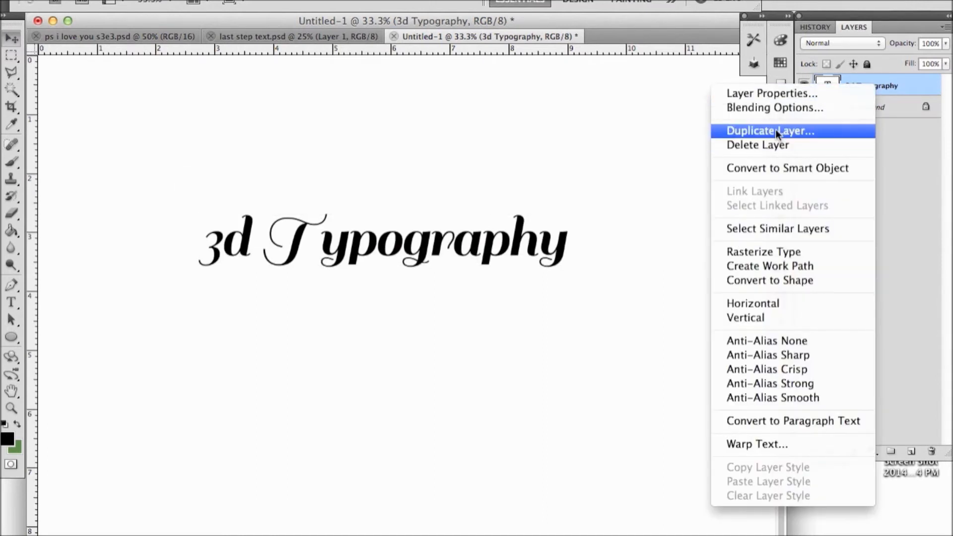
pyautogui.click(772, 134)
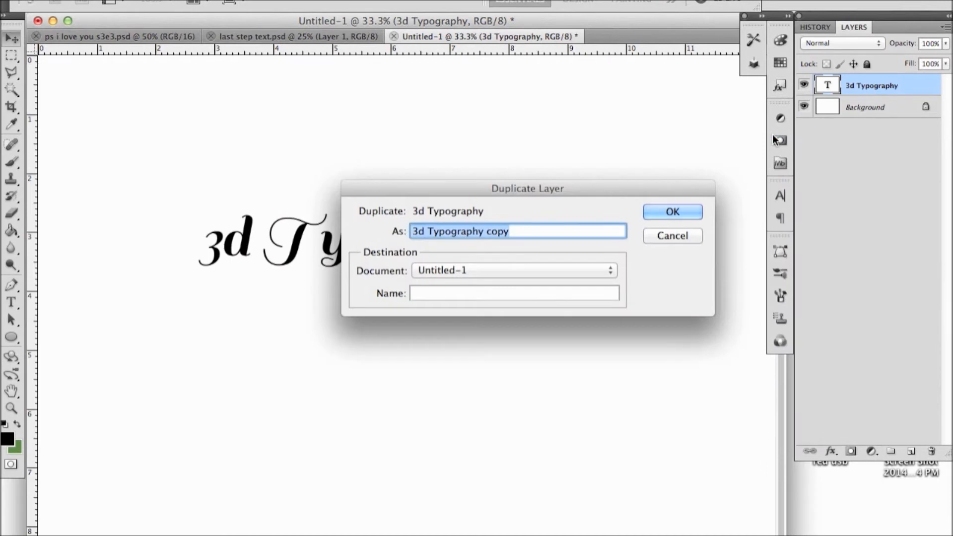
pyautogui.press('Return')
pyautogui.moveTo(464, 283); pyautogui.dragTo(418, 200)
# Replace the copied line's text with "Double Exposure" and shift it slightly right and down over the line below
pyautogui.press('t')
pyautogui.tripleClick(395, 173)
pyautogui.write('Double Exposure')
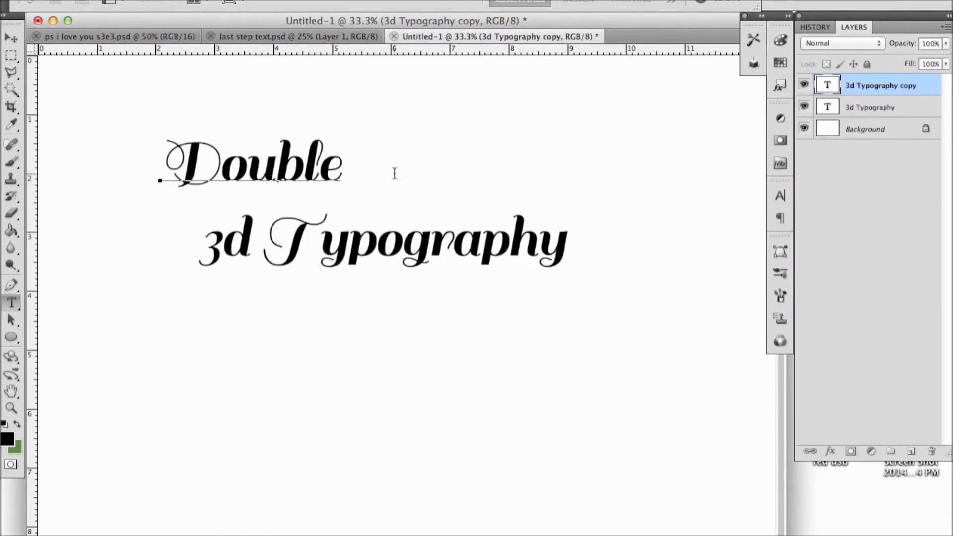
pyautogui.click(11, 38)
pyautogui.moveTo(372, 159); pyautogui.dragTo(428, 169)
# Duplicate the Double Exposure layer, change the copy's text to "and", and fit it smaller between the two lines
pyautogui.rightClick(893, 87)
pyautogui.click(803, 134)
pyautogui.press('Return')
pyautogui.tripleClick(397, 216)
pyautogui.write('and')
pyautogui.moveTo(270, 213); pyautogui.dragTo(378, 219)
pyautogui.press('super+t')
# Nudge the 3d Typography line up so it sits close beneath the word "and"
pyautogui.click(892, 133)
pyautogui.hotkey('shift', 'Up')
pyautogui.hotkey('shift', 'Up')
pyautogui.hotkey('shift', 'Up')
pyautogui.hotkey('shift', 'Up')
pyautogui.hotkey('shift', 'Up')
pyautogui.hotkey('shift', 'Up')
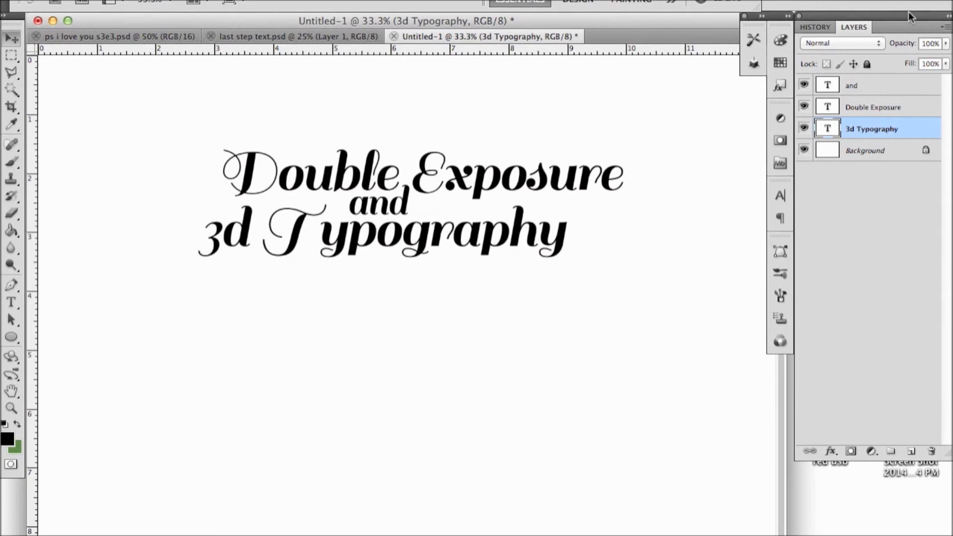
# Rasterize the three text layers and merge them into a single layer
pyautogui.keyDown('shift'); pyautogui.click(867, 95); pyautogui.keyUp('shift')
pyautogui.rightClick(867, 94)
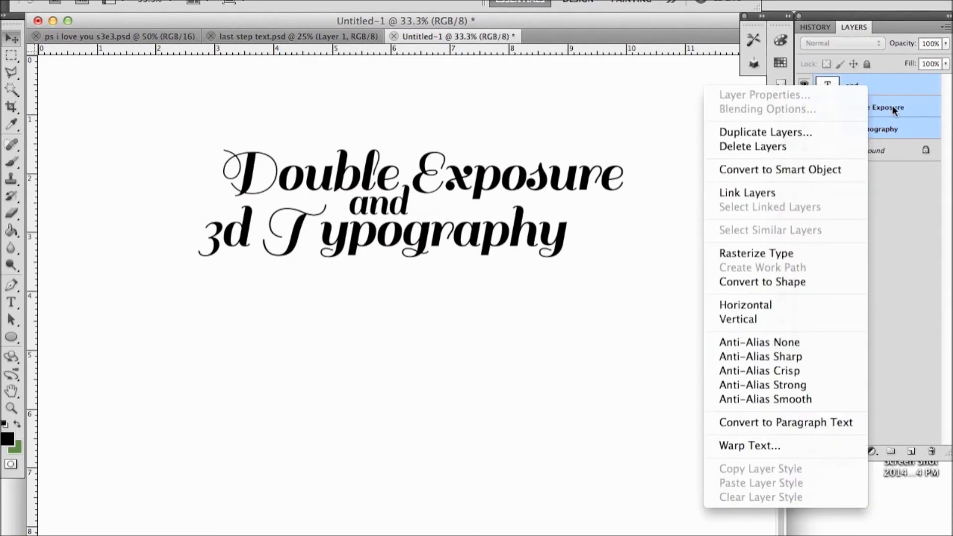
pyautogui.click(761, 254)
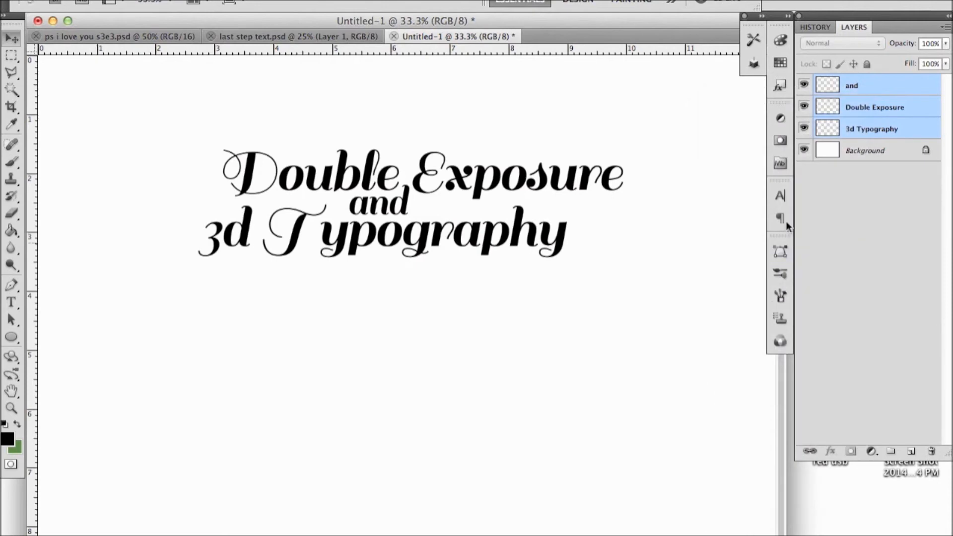
pyautogui.rightClick(879, 110)
pyautogui.click(784, 410)
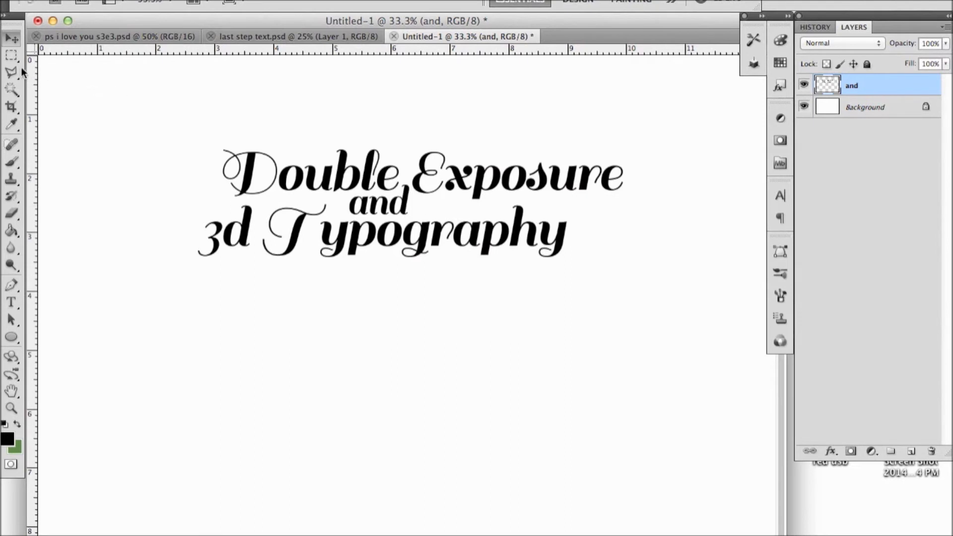
# Load the merged lettering as a selection and create a Repoussé 3D object from it
pyautogui.click(13, 55)
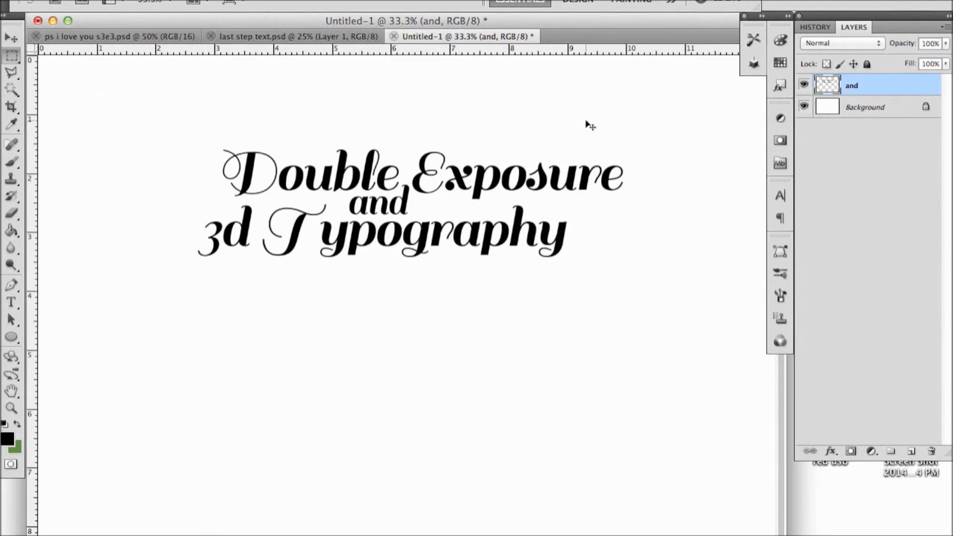
pyautogui.keyDown('super'); pyautogui.click(826, 84); pyautogui.keyUp('super')
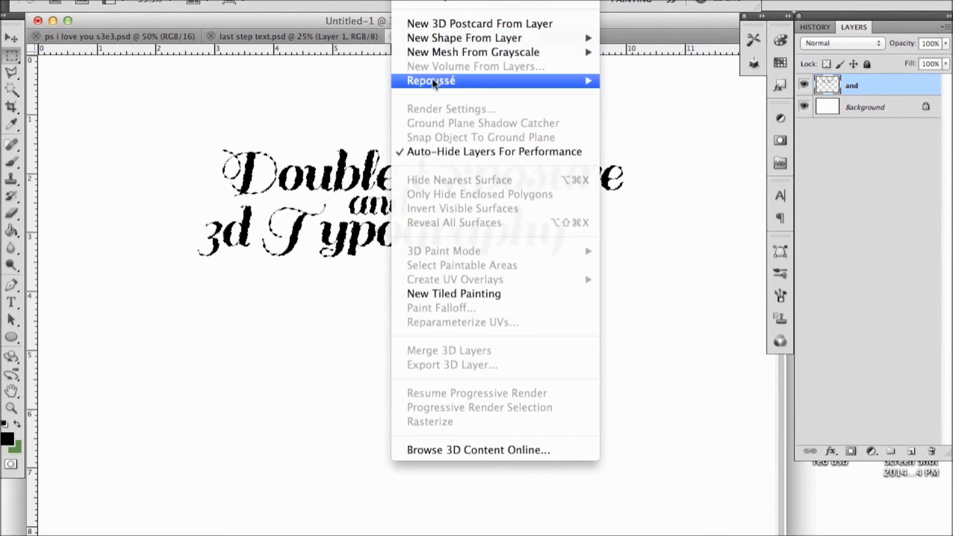
pyautogui.moveTo(471, 81)
pyautogui.click(631, 123)
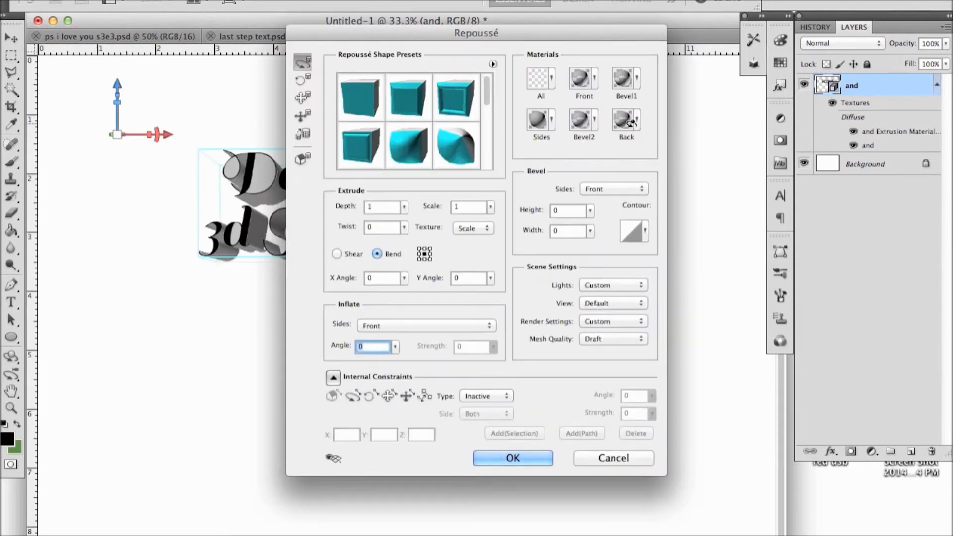
# Set the Repoussé extrusion depth to .7 and the scene lights to Day Lights
pyautogui.click(370, 207)
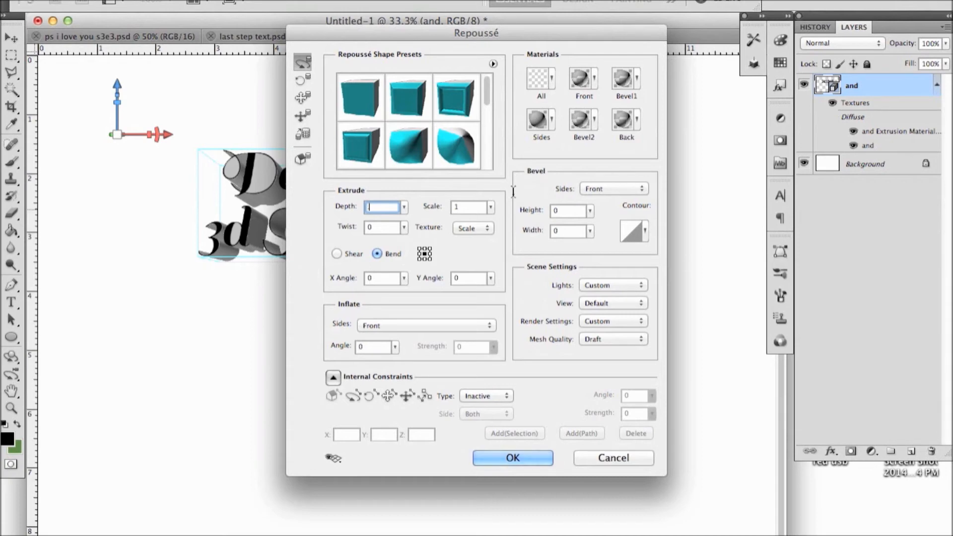
pyautogui.write('.7')
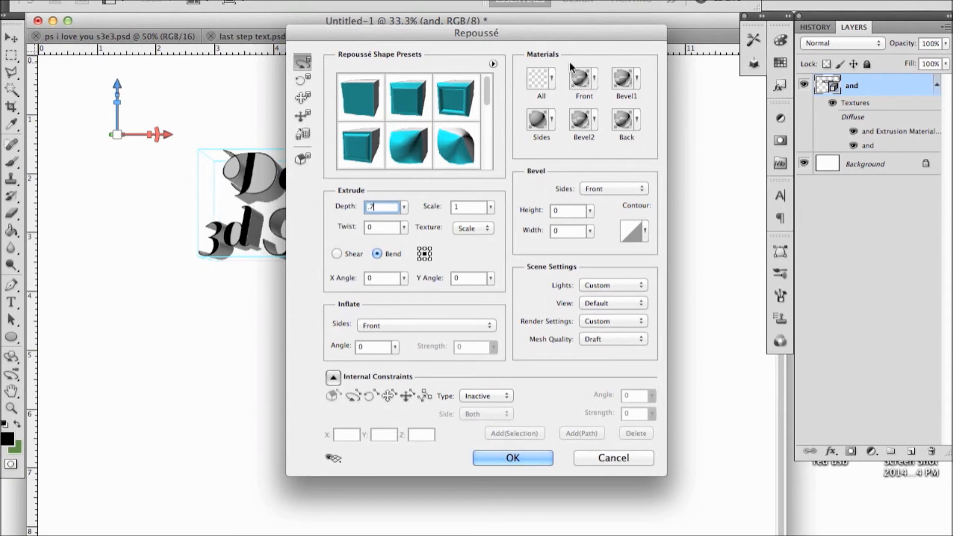
pyautogui.moveTo(559, 32); pyautogui.dragTo(794, 69)
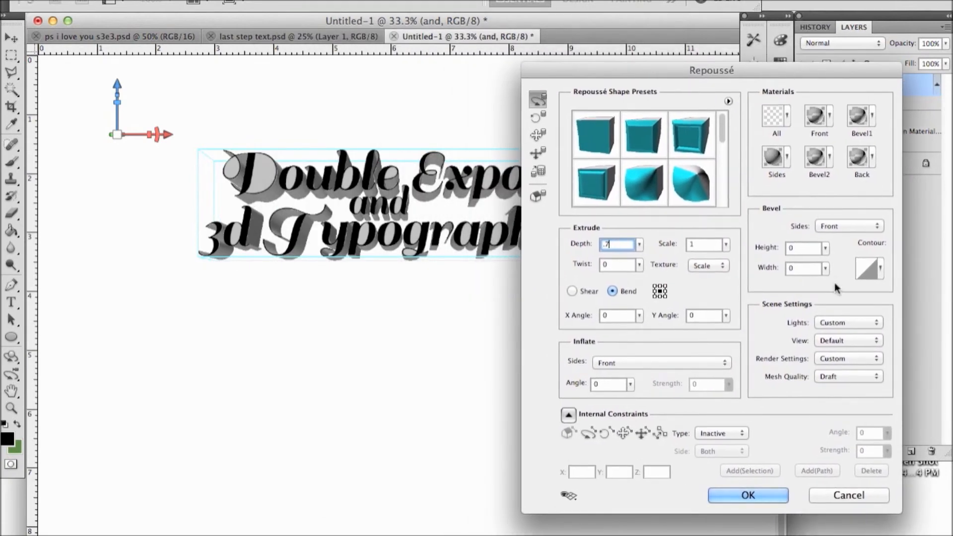
pyautogui.click(842, 321)
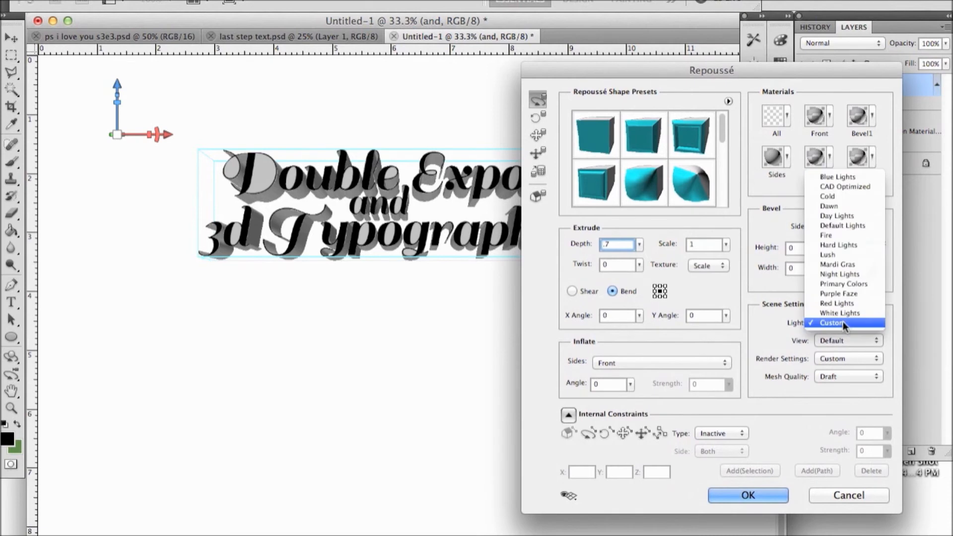
pyautogui.click(829, 216)
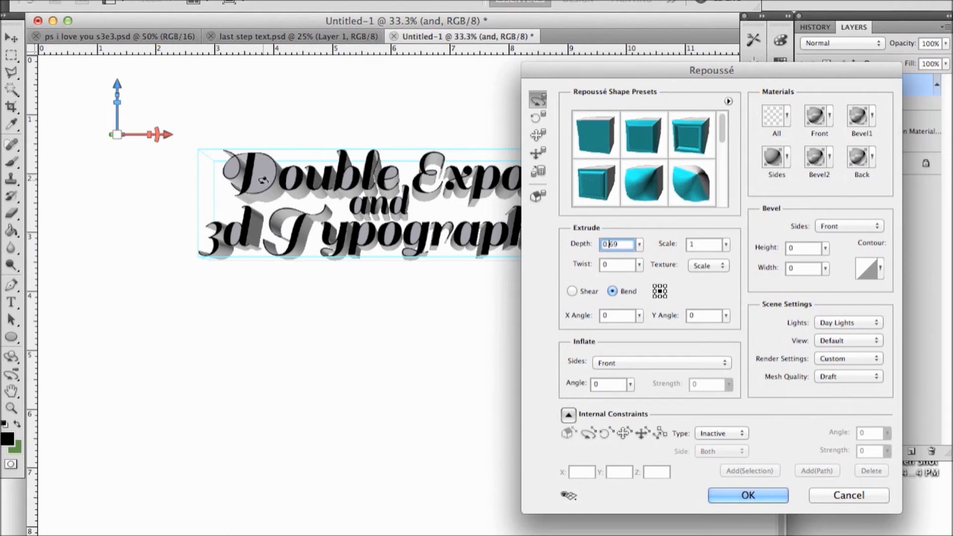
# Set the internal constraints of the letters' enclosed counters, starting with the D, to Hole and apply the Repoussé settings
pyautogui.click(621, 431)
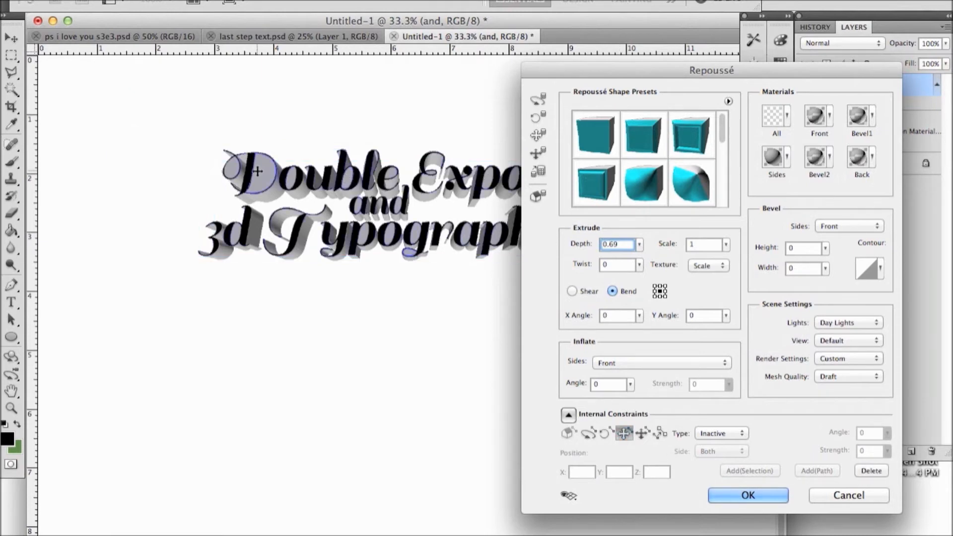
pyautogui.click(721, 433)
pyautogui.click(708, 454)
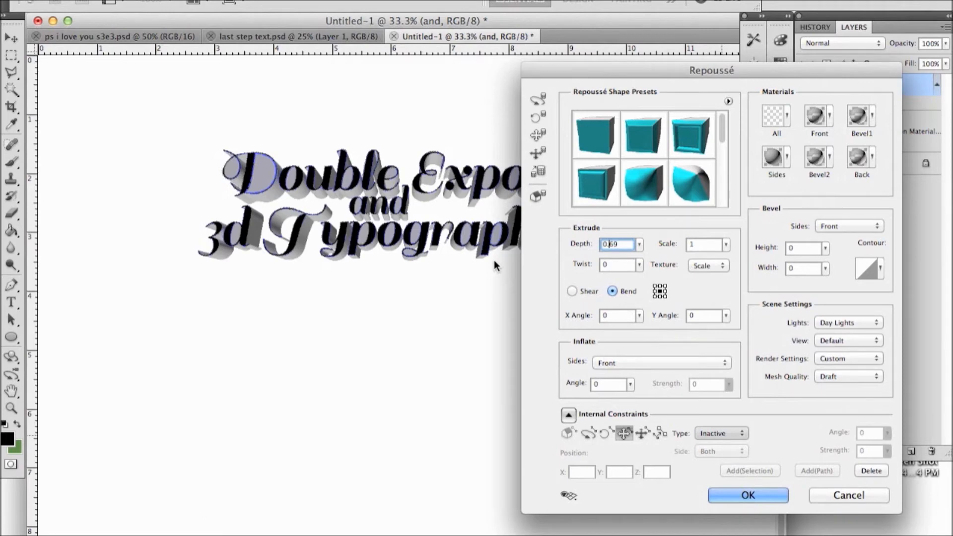
pyautogui.click(239, 171)
pyautogui.click(721, 432)
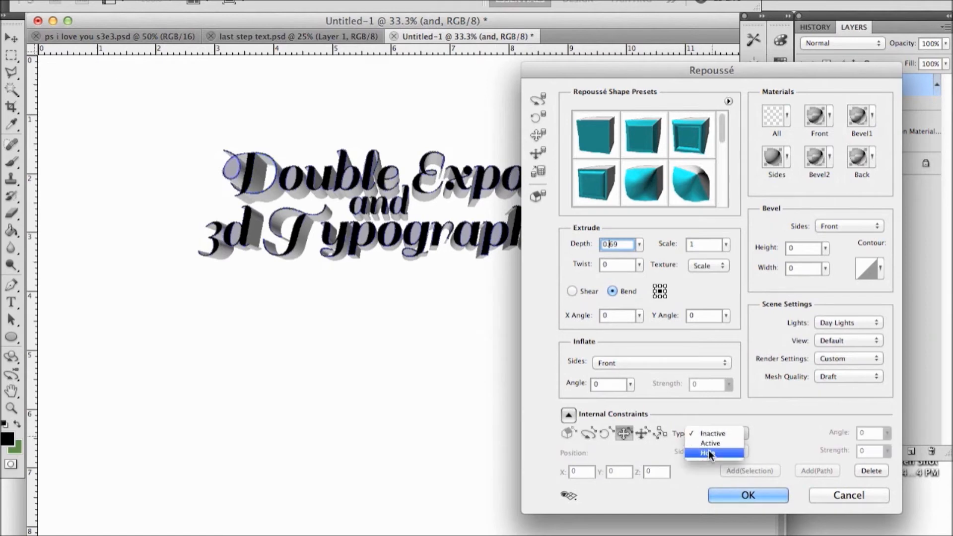
pyautogui.click(708, 452)
pyautogui.click(347, 201)
pyautogui.click(720, 433)
pyautogui.click(708, 452)
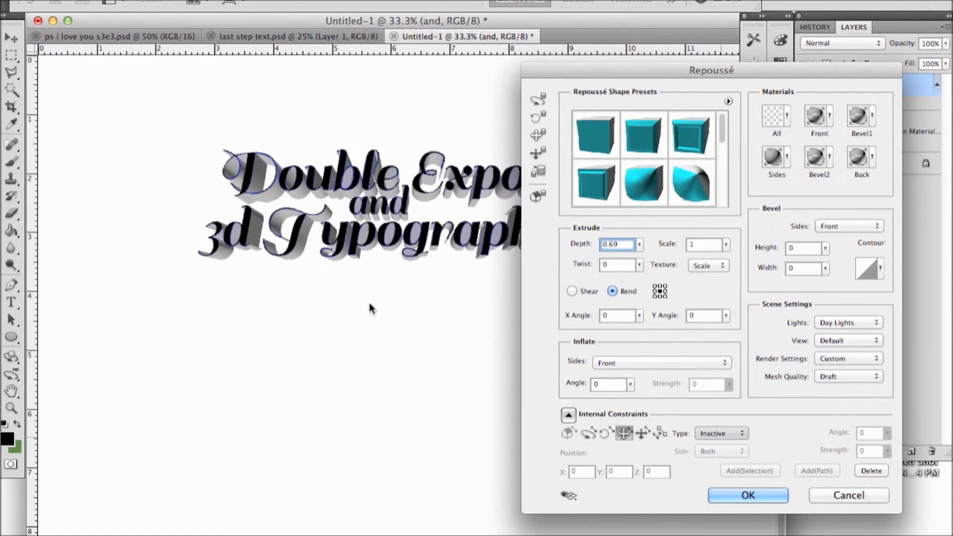
pyautogui.moveTo(479, 18); pyautogui.dragTo(339, 39)
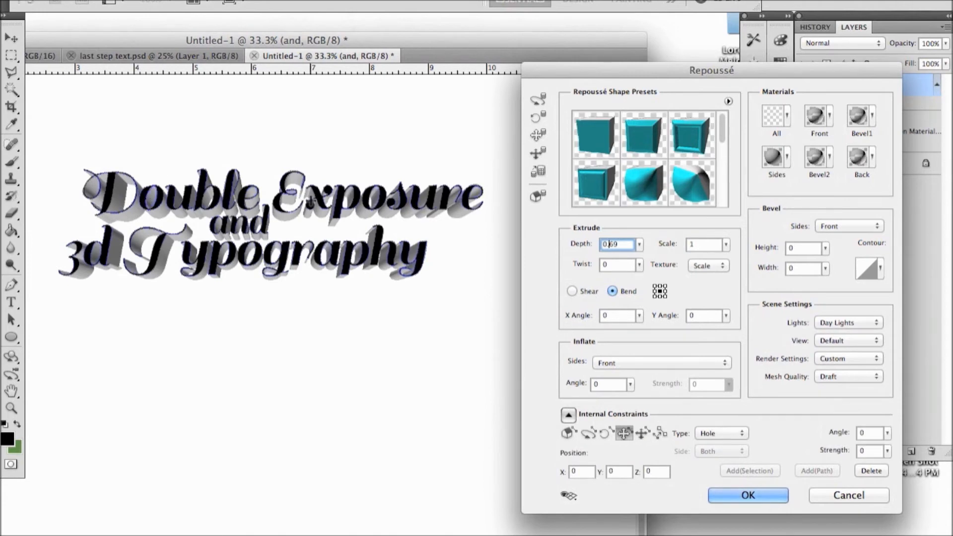
pyautogui.press('Return')
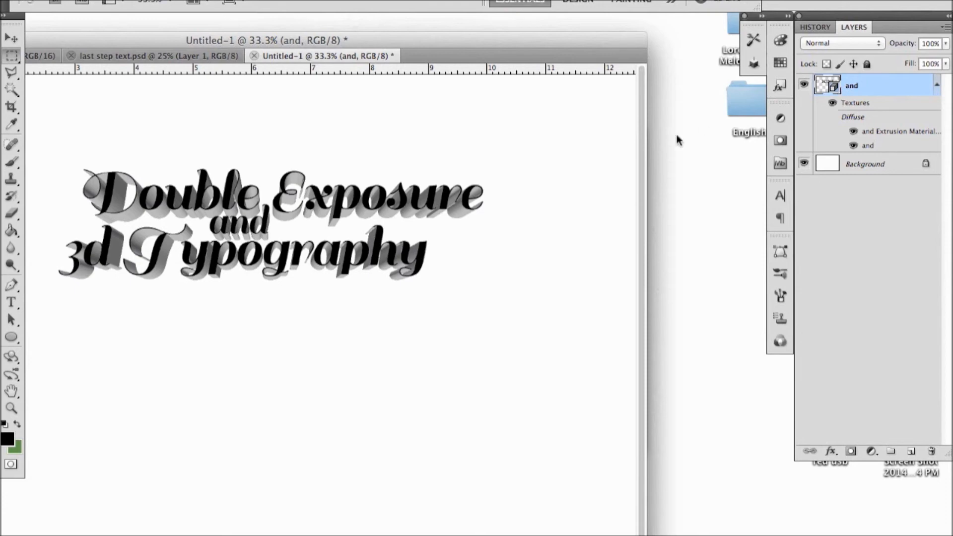
# Set the 3D scene's render quality to Ray Traced Final for the lettering layer
pyautogui.doubleClick(835, 90)
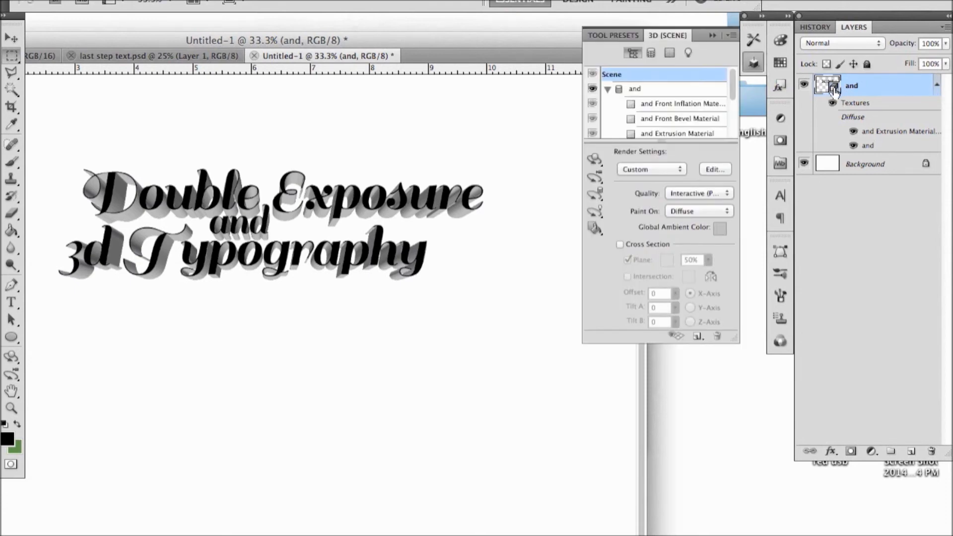
pyautogui.click(695, 193)
pyautogui.click(693, 213)
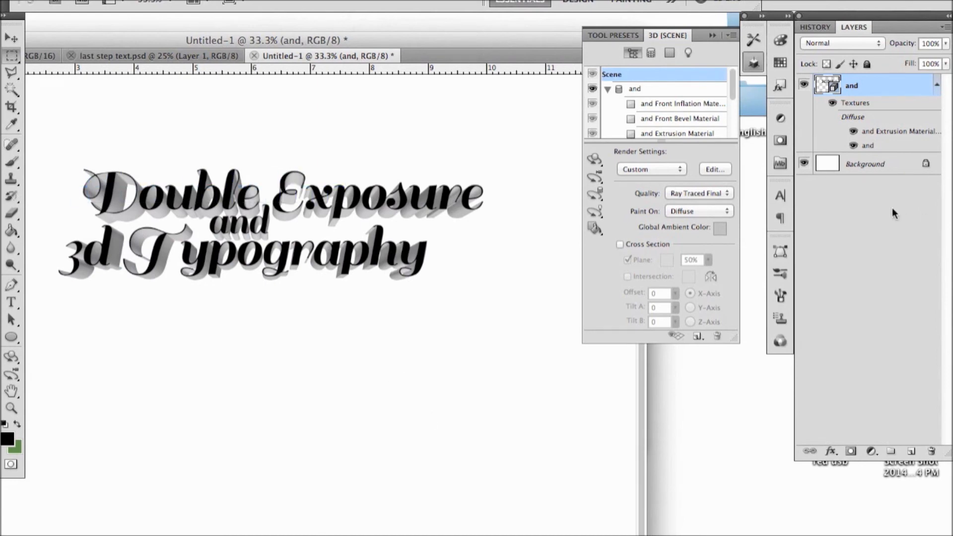
# Convert the background into the regular layer Layer 0 and merge it with the 3D lettering layer
pyautogui.click(844, 171)
pyautogui.doubleClick(868, 161)
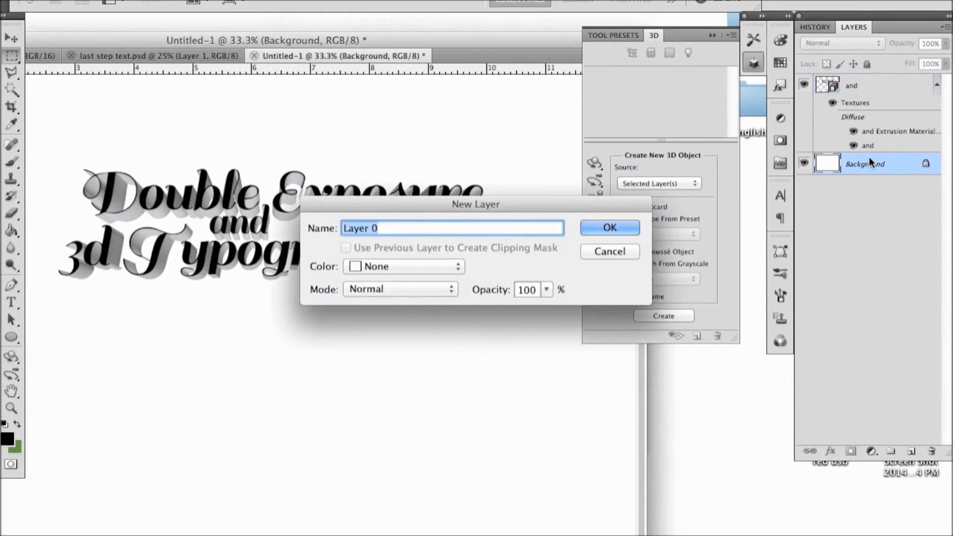
pyautogui.press('Return')
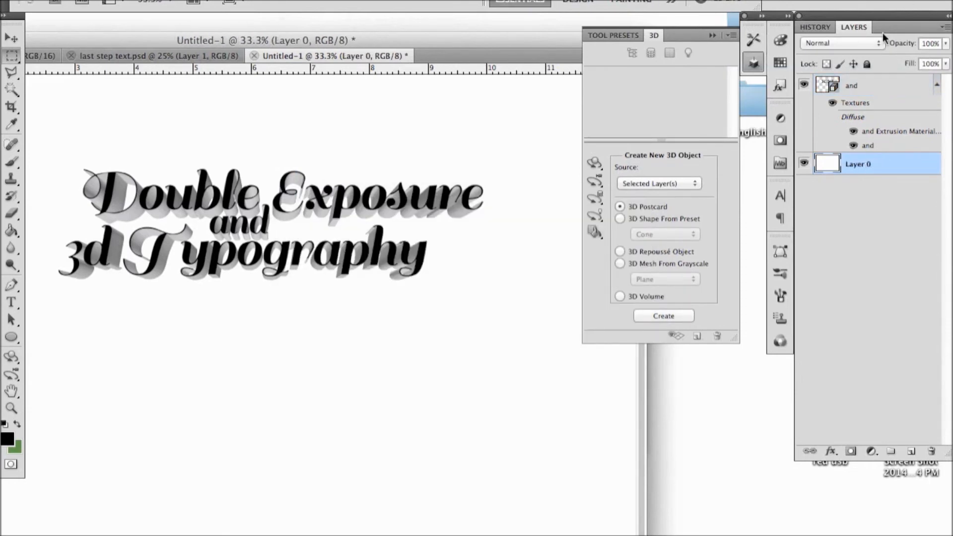
pyautogui.keyDown('shift'); pyautogui.click(860, 88); pyautogui.keyUp('shift')
pyautogui.rightClick(854, 166)
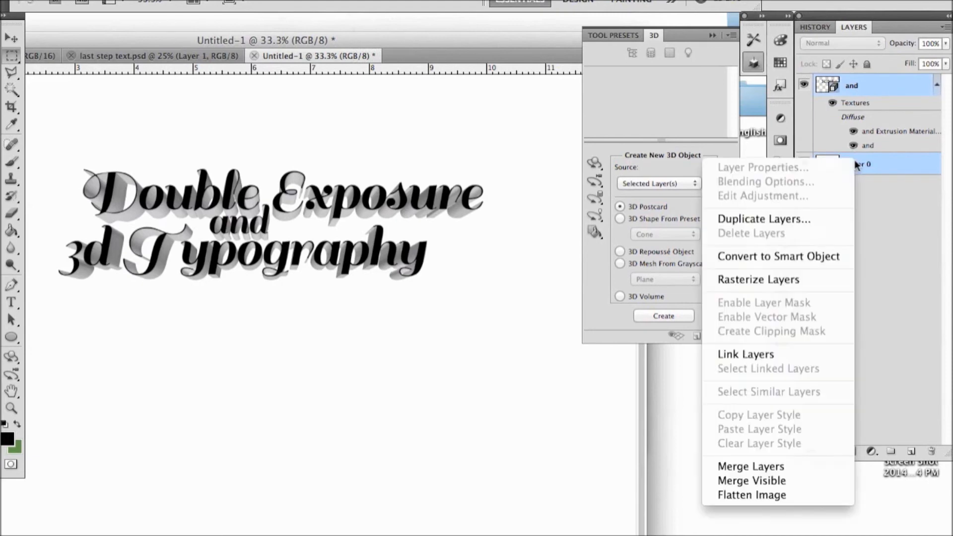
pyautogui.click(752, 466)
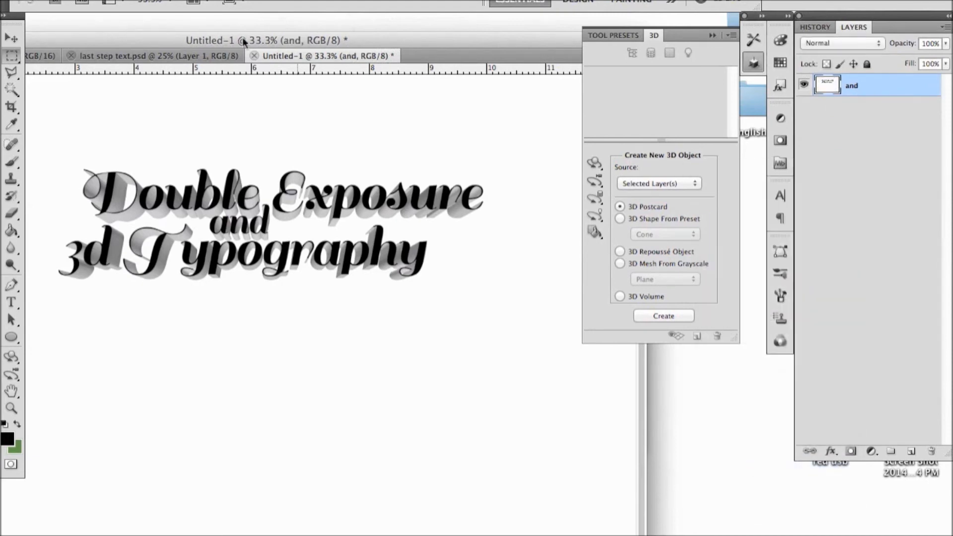
# Start a Levels adjustment on the merged lettering layer with shadow input 65 and midtone input 1.35
pyautogui.click(191, 1)
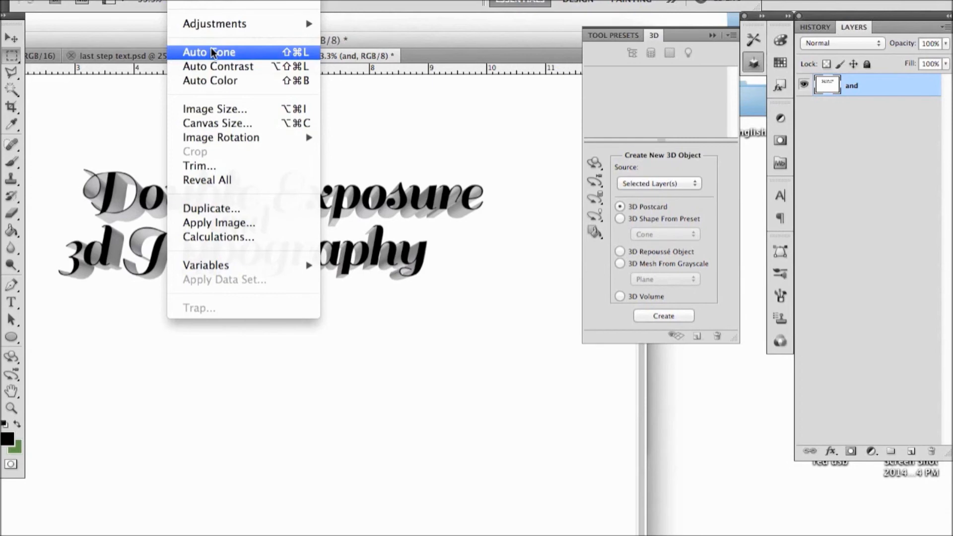
pyautogui.moveTo(198, 23)
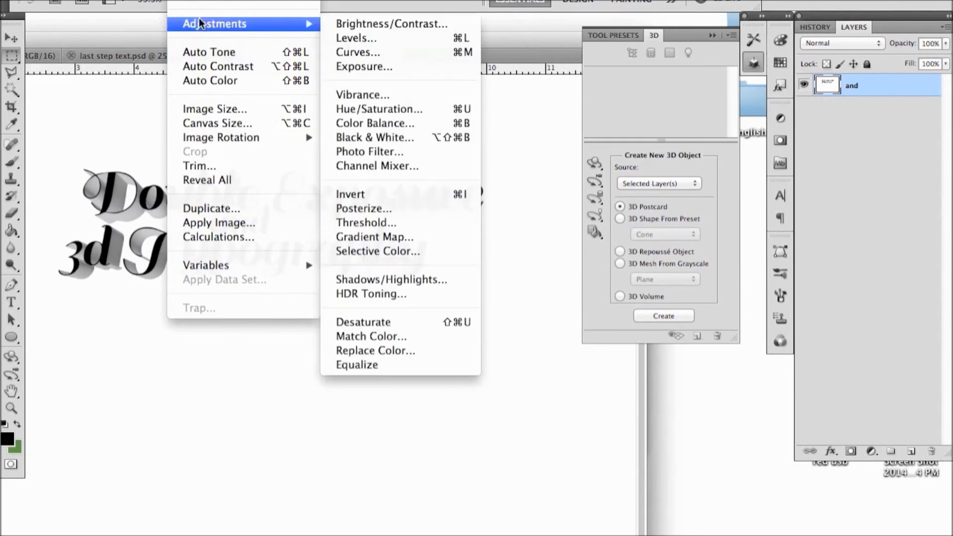
pyautogui.click(371, 41)
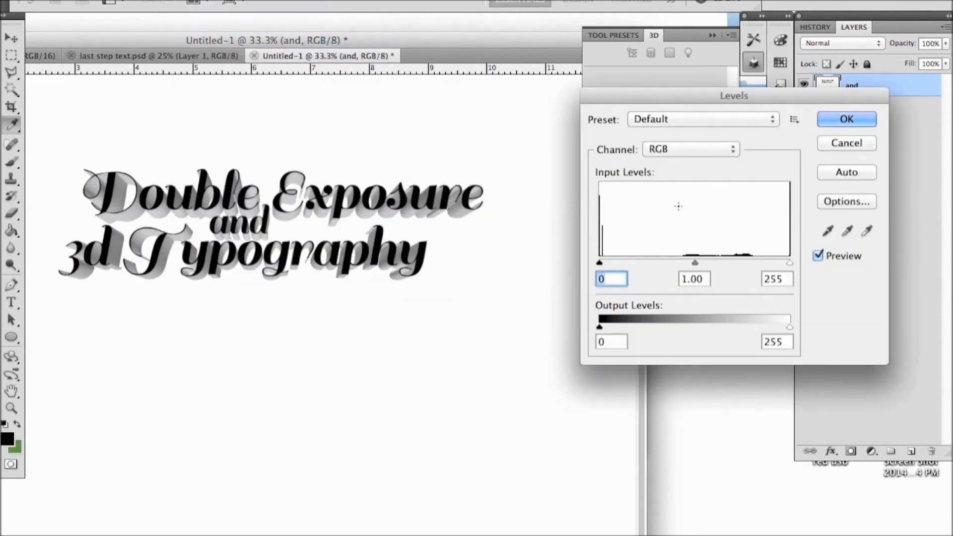
pyautogui.write('65')
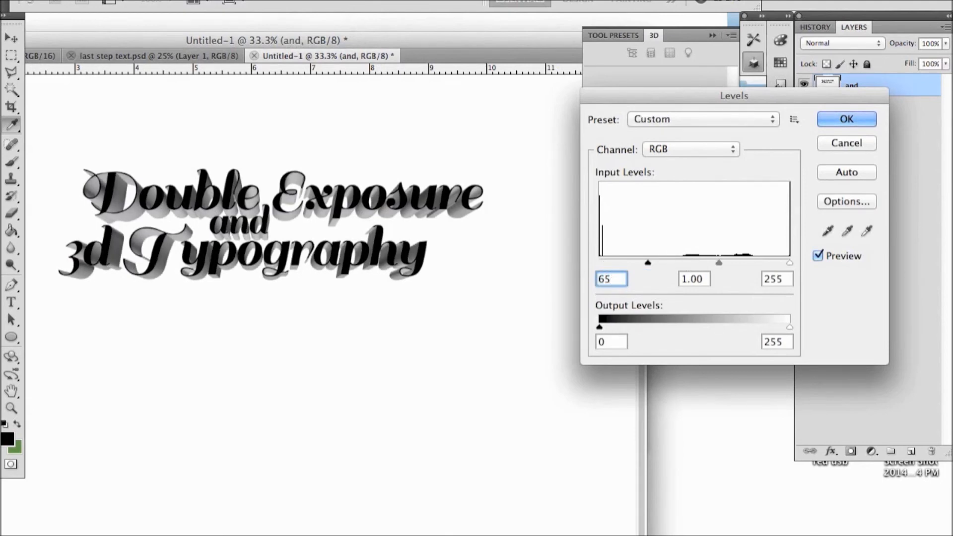
pyautogui.click(706, 281)
pyautogui.write('1.35')
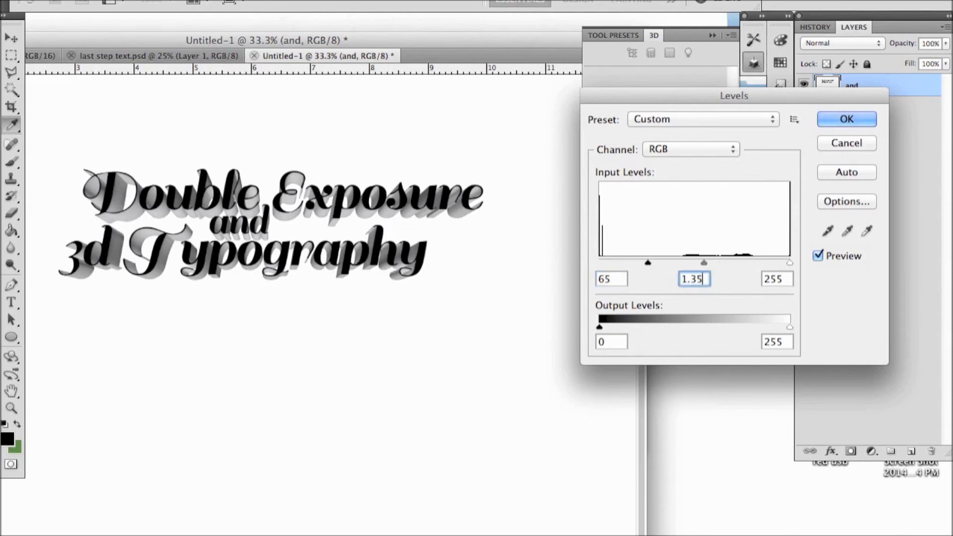
# Set the Levels highlight input to 165 and apply the adjustment to the lettering
pyautogui.click(788, 279)
pyautogui.press('BackSpace')
pyautogui.press('BackSpace')
pyautogui.press('BackSpace')
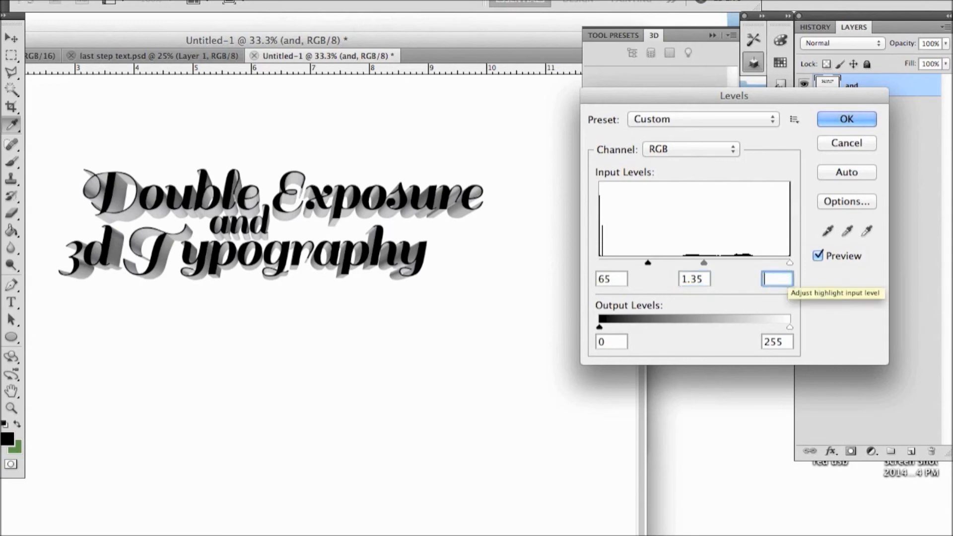
pyautogui.write('15')
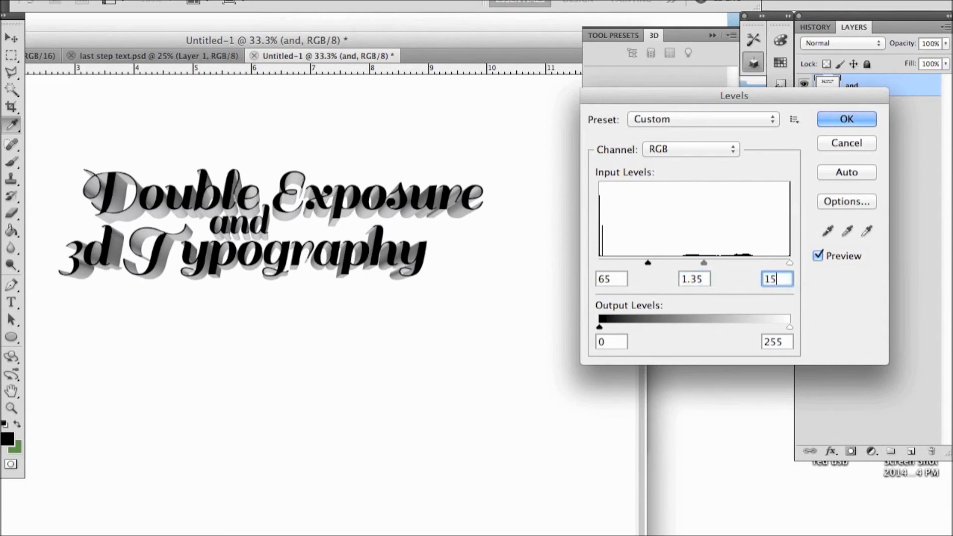
pyautogui.write('0')
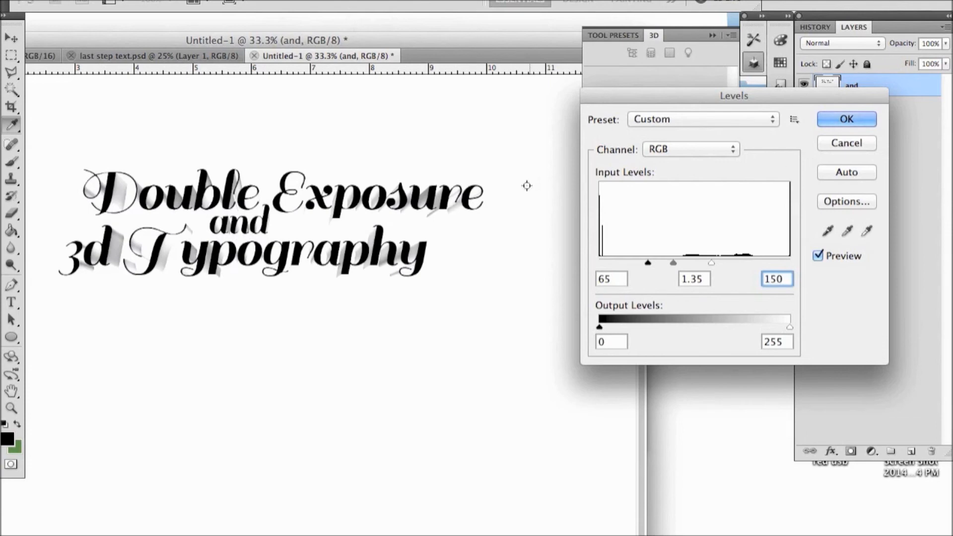
pyautogui.press('BackSpace')
pyautogui.press('BackSpace')
pyautogui.write('65')
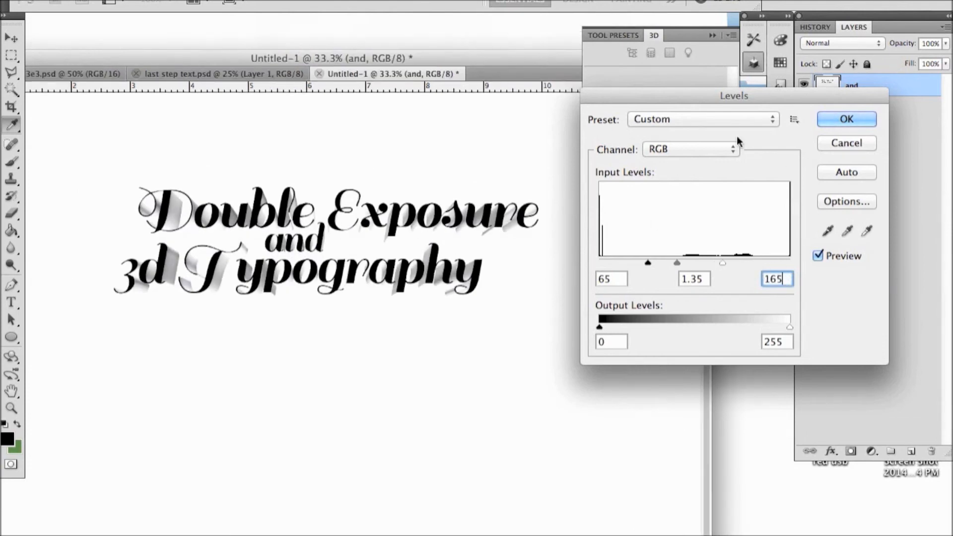
pyautogui.click(847, 120)
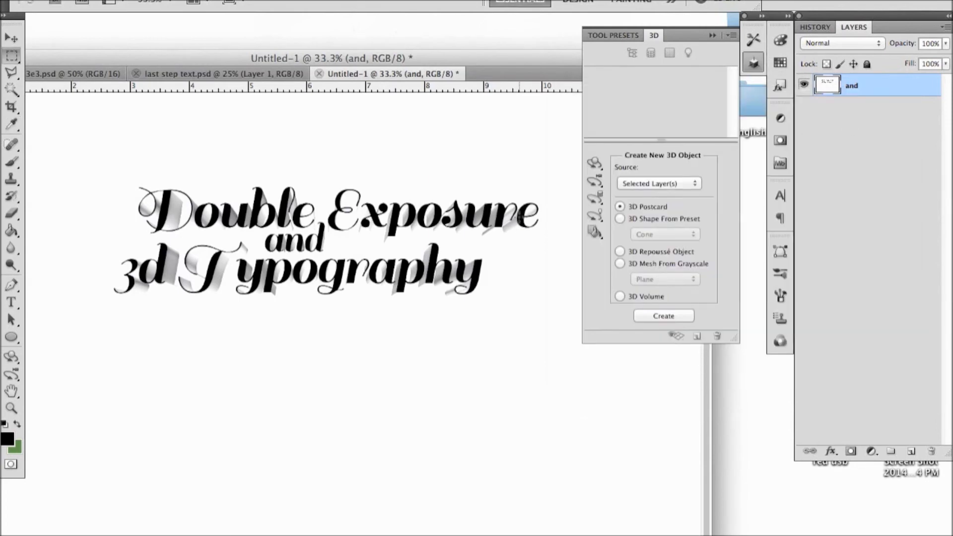
# Convert the document to Grayscale mode, discarding the color information
pyautogui.click(184, 1)
pyautogui.moveTo(204, 2)
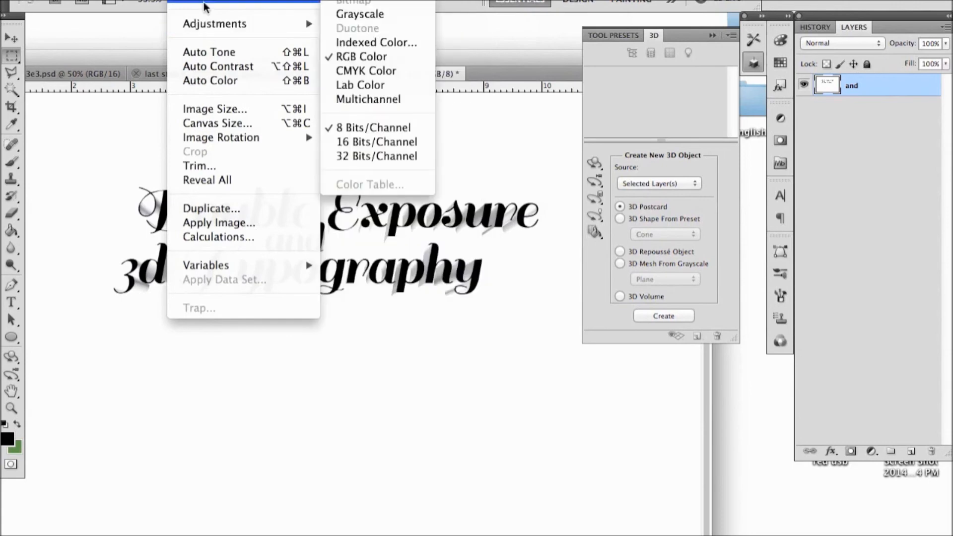
pyautogui.click(342, 17)
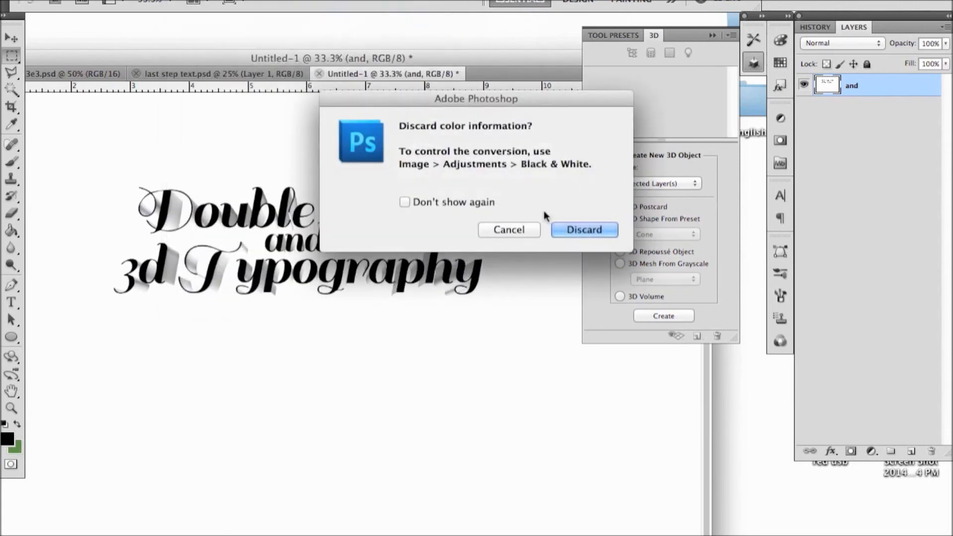
pyautogui.click(571, 227)
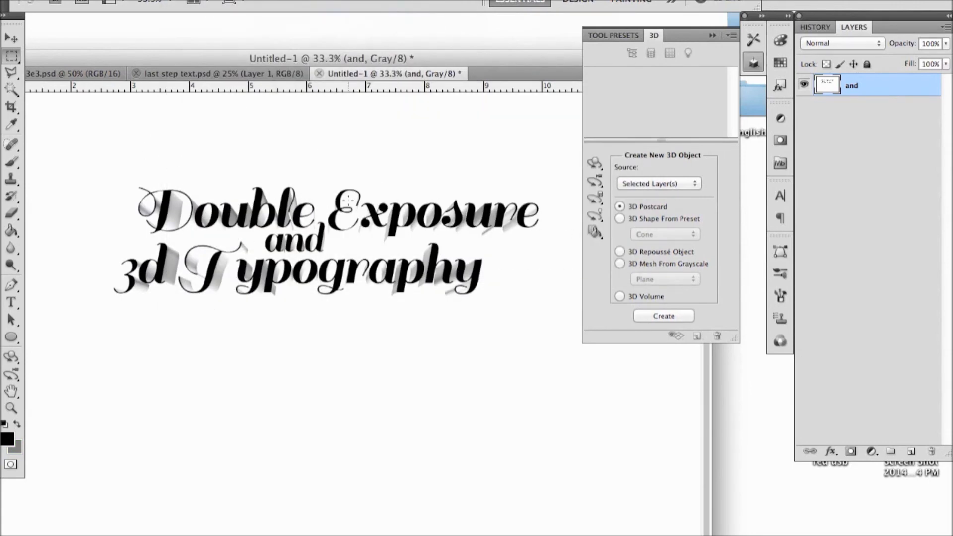
# Flatten and convert the image to a 600 pixels/inch Bitmap using a Line halftone screen at 70 lines/inch and 45 degrees
pyautogui.click(184, 1)
pyautogui.moveTo(210, 2)
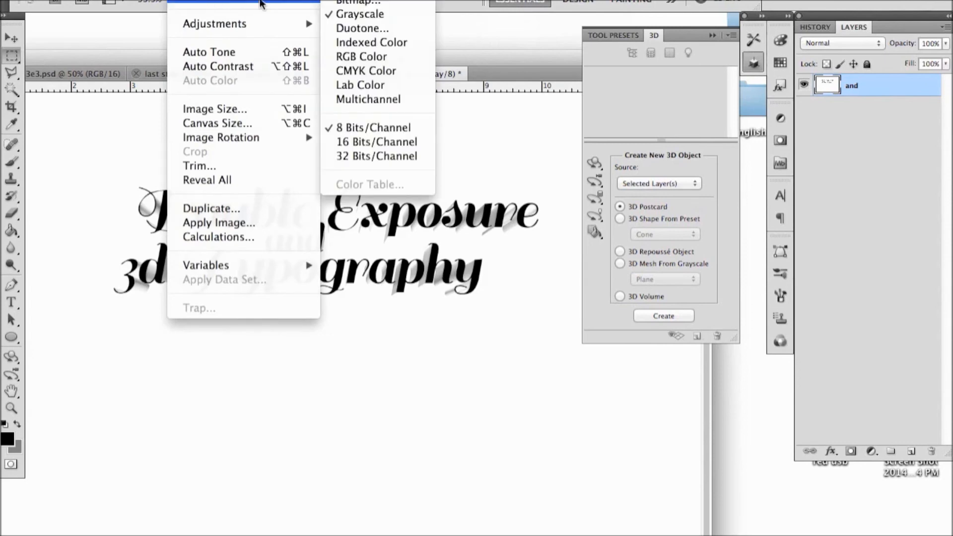
pyautogui.click(364, 1)
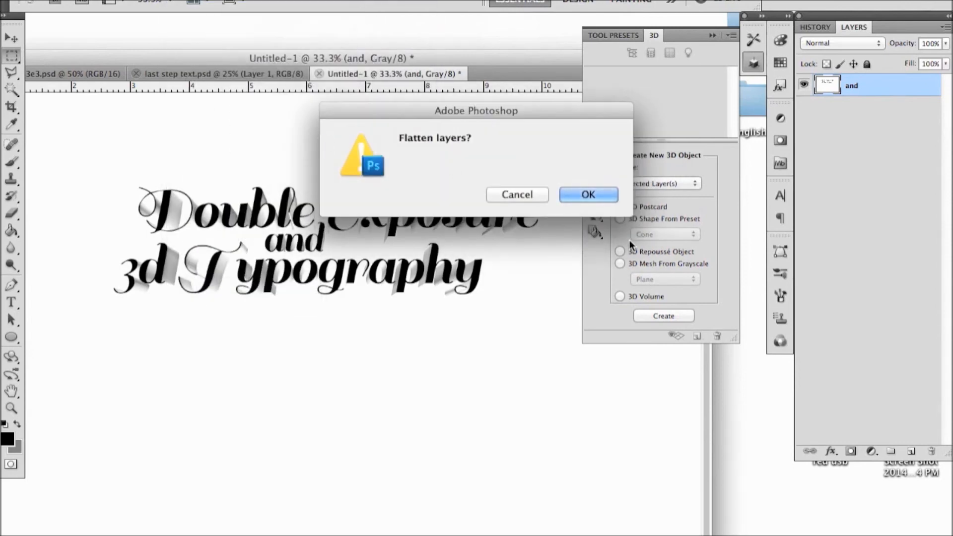
pyautogui.click(589, 194)
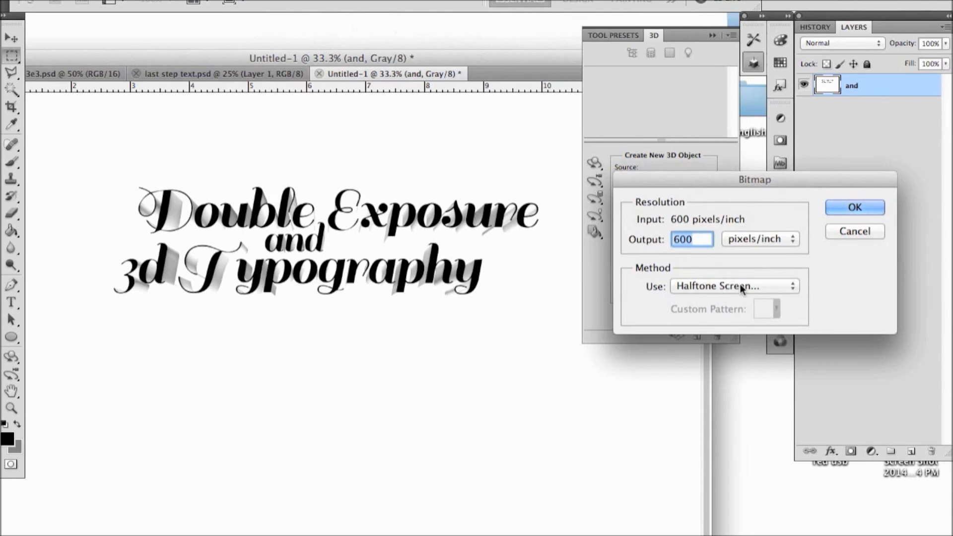
pyautogui.click(839, 214)
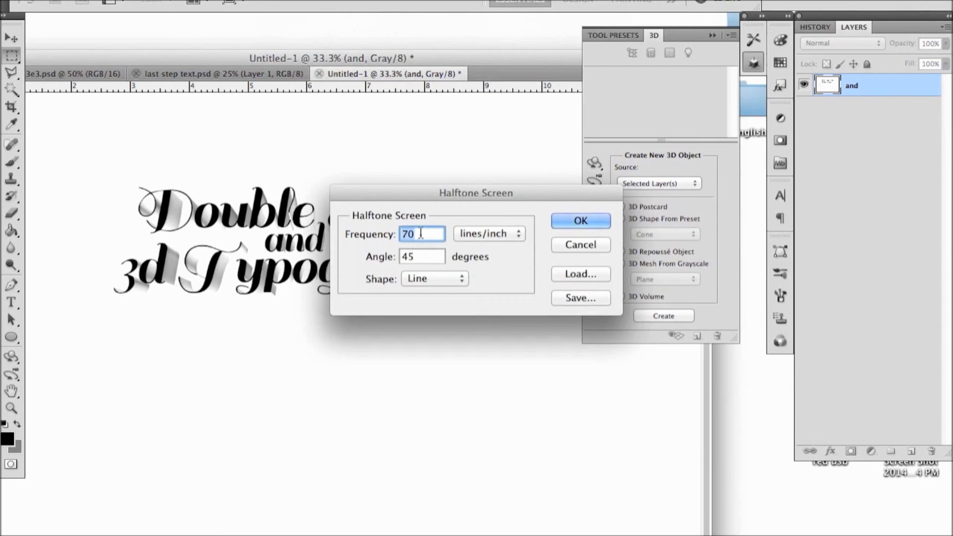
pyautogui.click(432, 281)
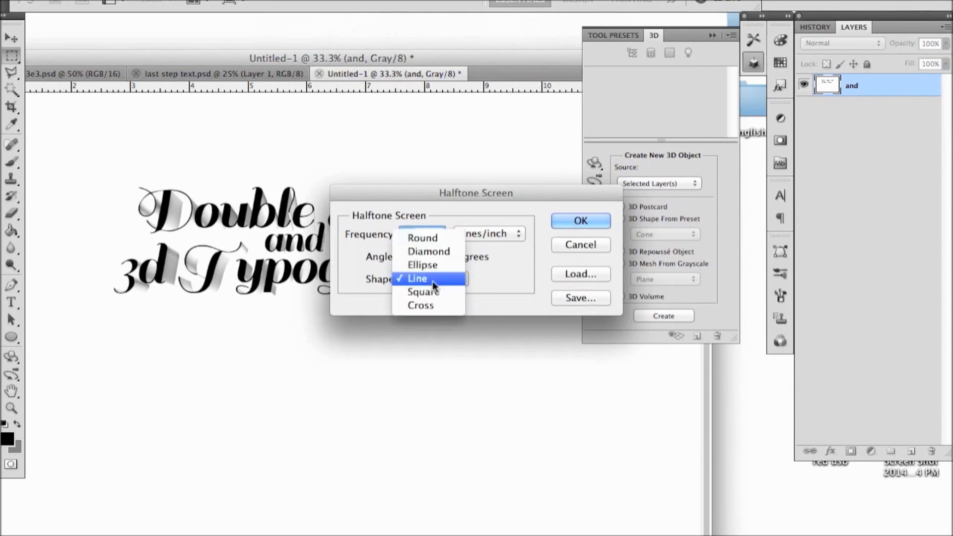
pyautogui.click(433, 281)
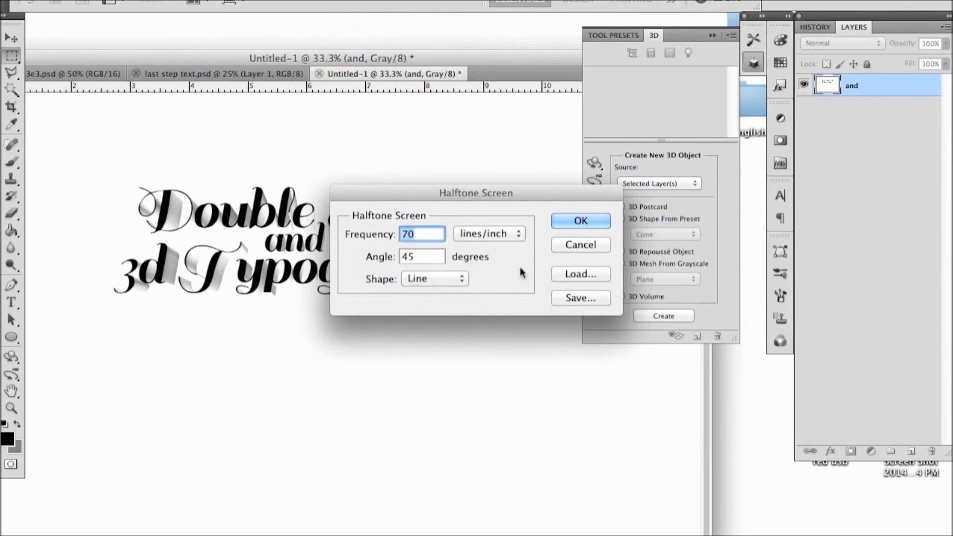
pyautogui.click(570, 221)
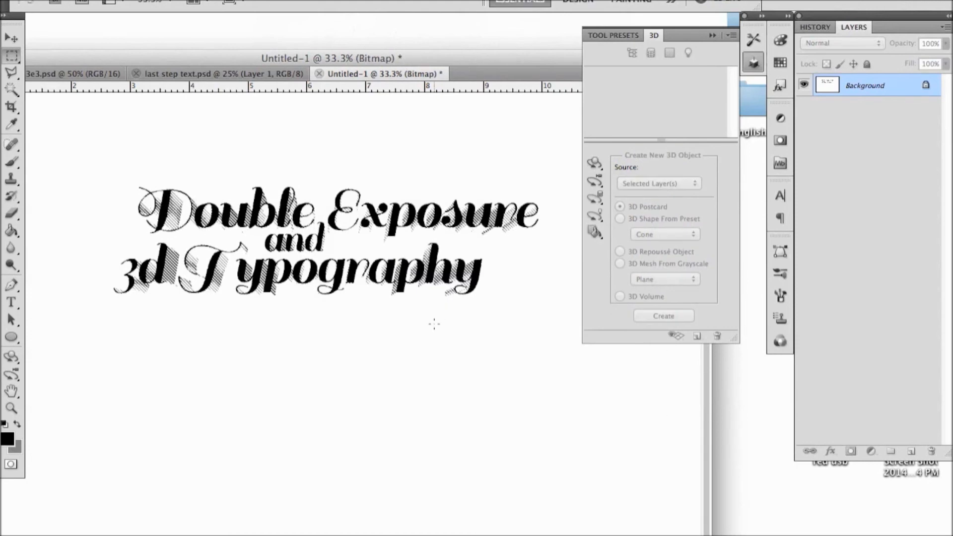
# Inspect the halftone lettering up close, then set up saving the document to the Desktop in PNG format
pyautogui.press('super+plus')
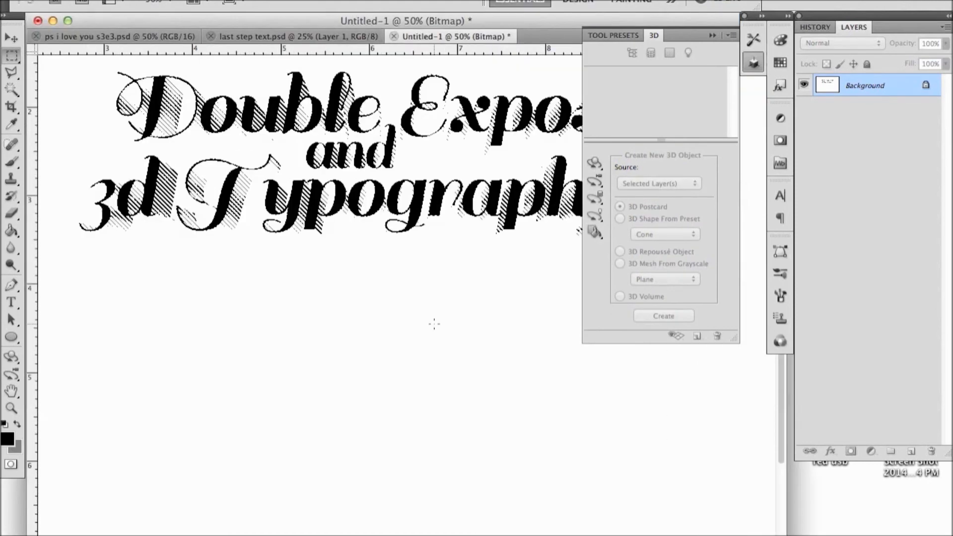
pyautogui.hscroll(5, 434, 323)
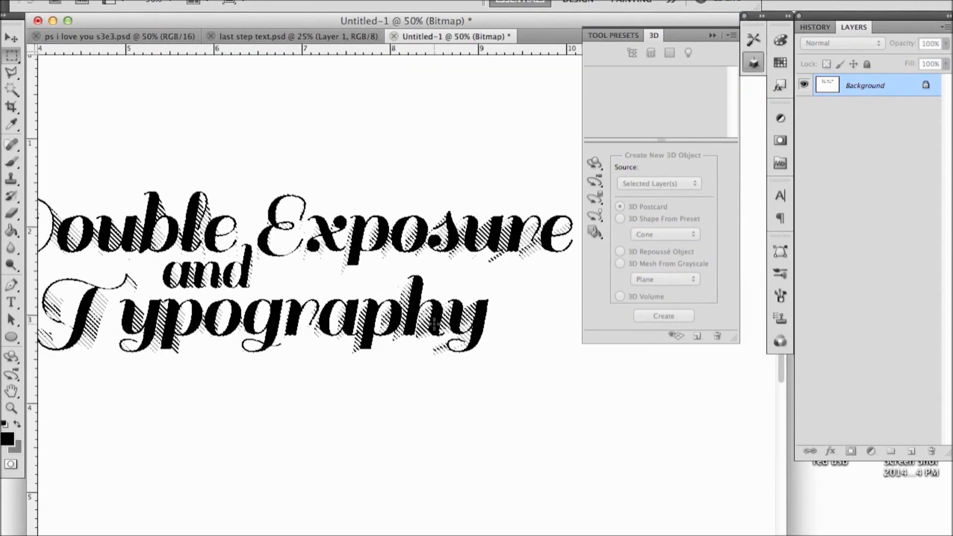
pyautogui.press('super+minus')
pyautogui.click(101, 0)
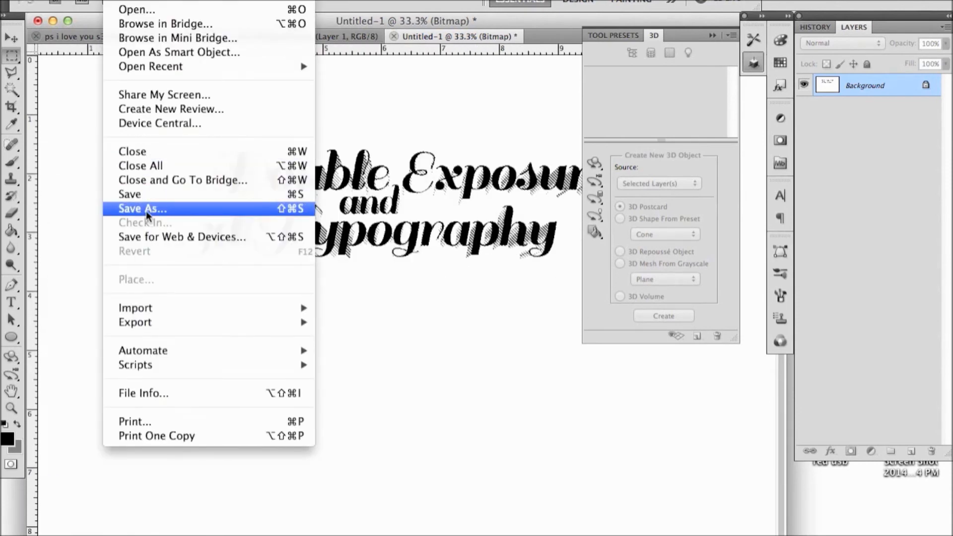
pyautogui.click(146, 211)
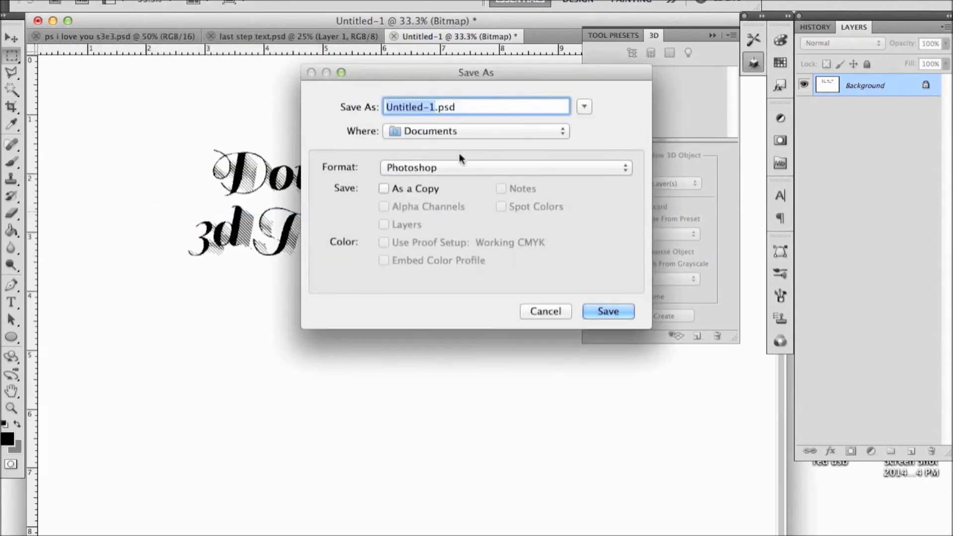
pyautogui.click(455, 129)
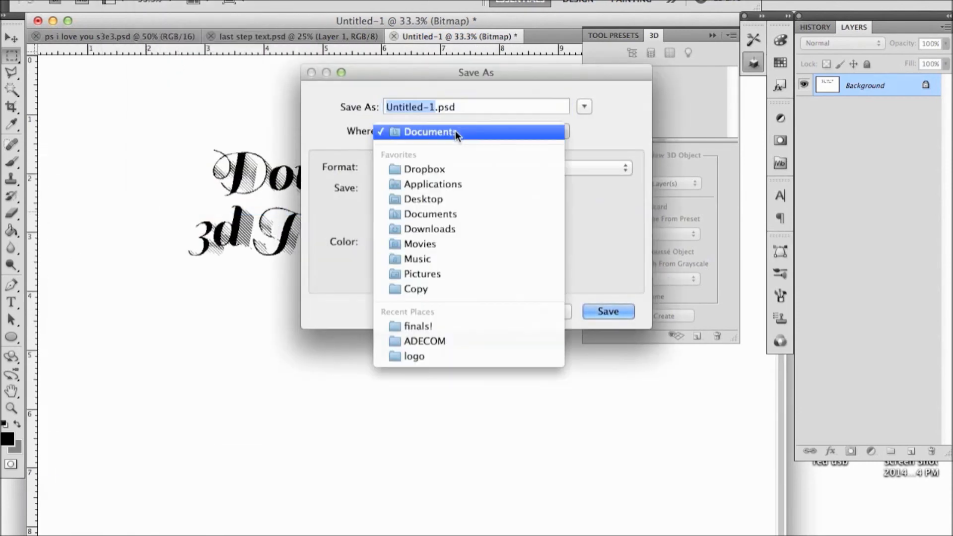
pyautogui.click(419, 198)
pyautogui.click(486, 169)
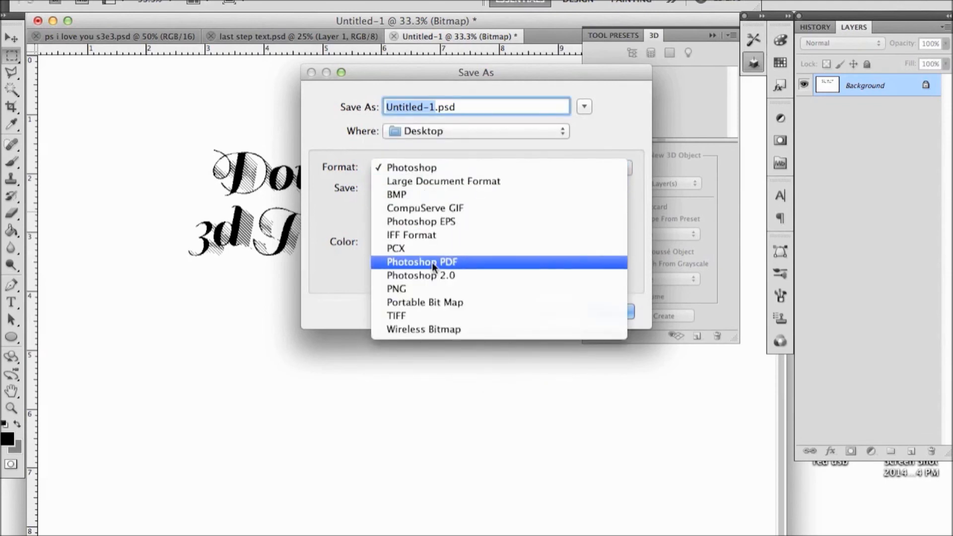
pyautogui.click(426, 289)
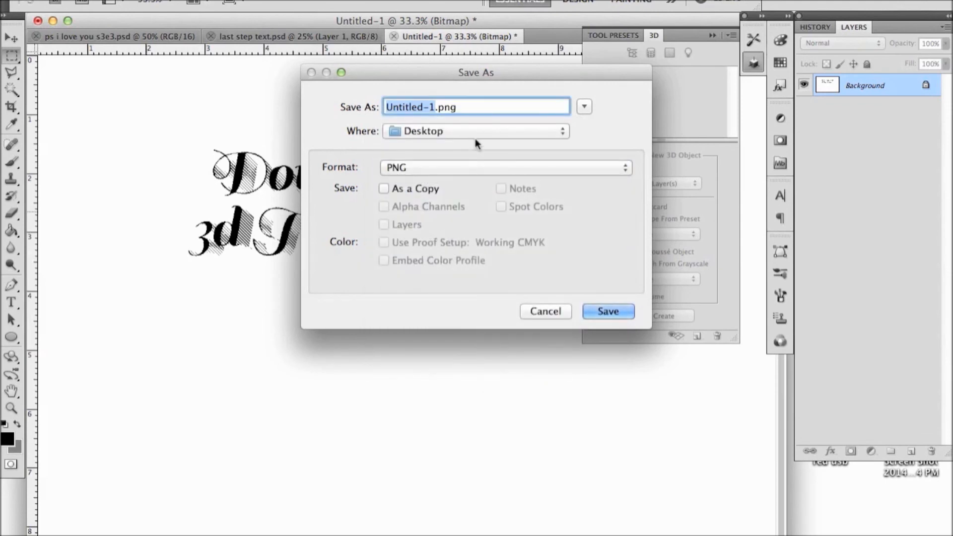
# Name the PNG file FIRST STEP and save it with interlacing set to None
pyautogui.write('FIRST ')
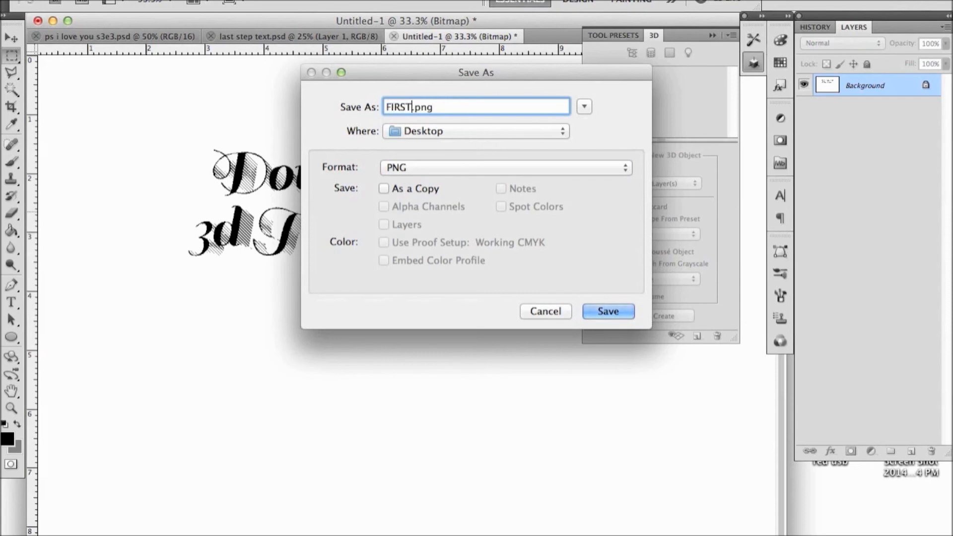
pyautogui.write('SE')
pyautogui.press('BackSpace')
pyautogui.write('TEP')
pyautogui.click(609, 312)
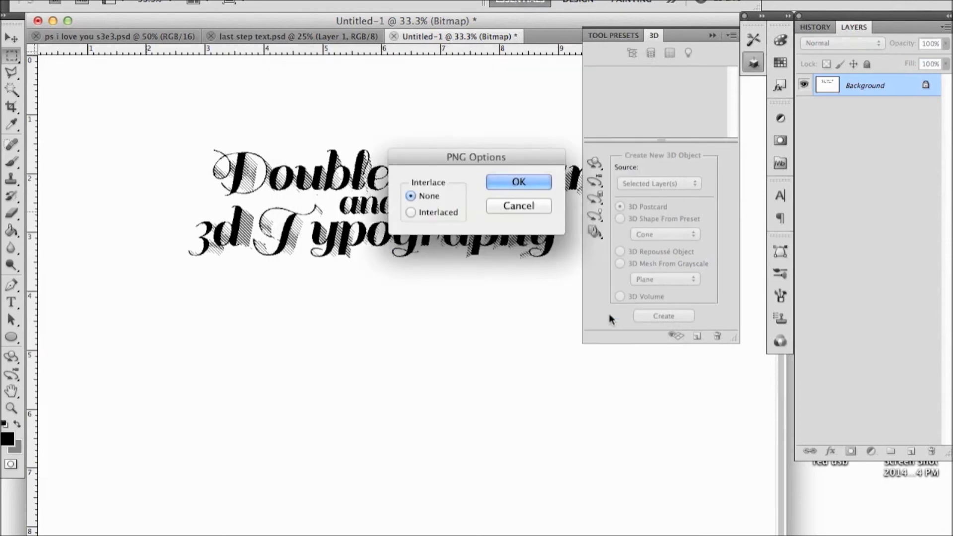
pyautogui.click(545, 181)
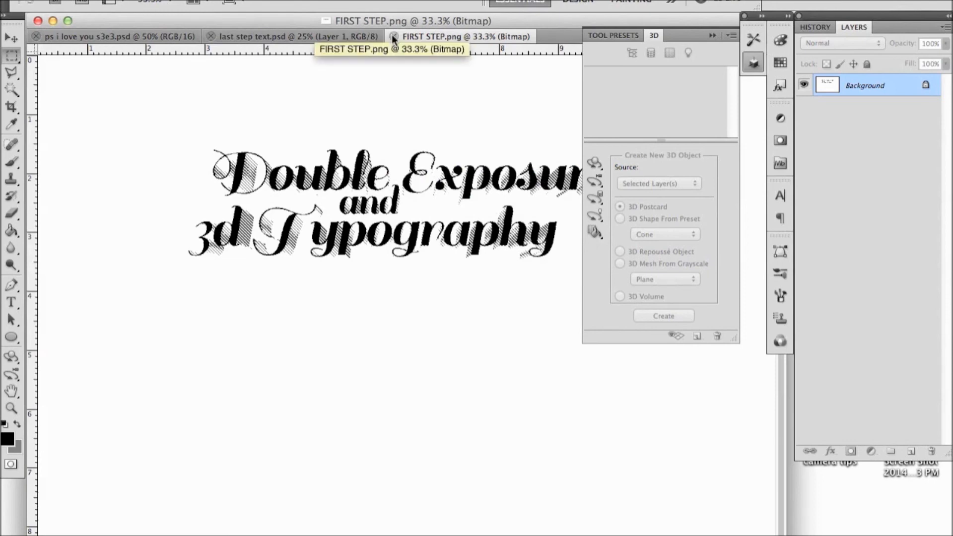
# Close FIRST STEP.png and create a new 3000 x 2000 pixel RGB document at 600 pixels/inch with a white background
pyautogui.click(393, 37)
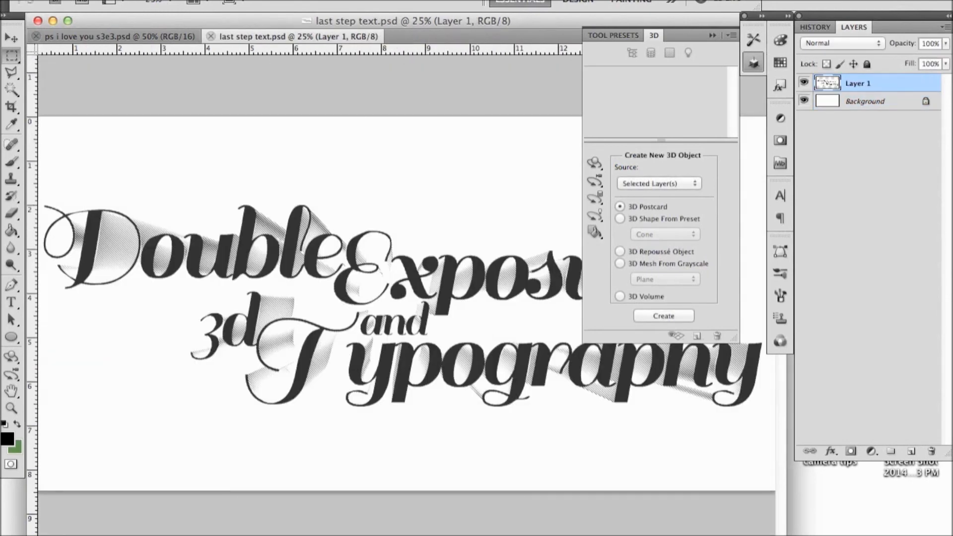
pyautogui.click(117, 1)
pyautogui.click(129, 2)
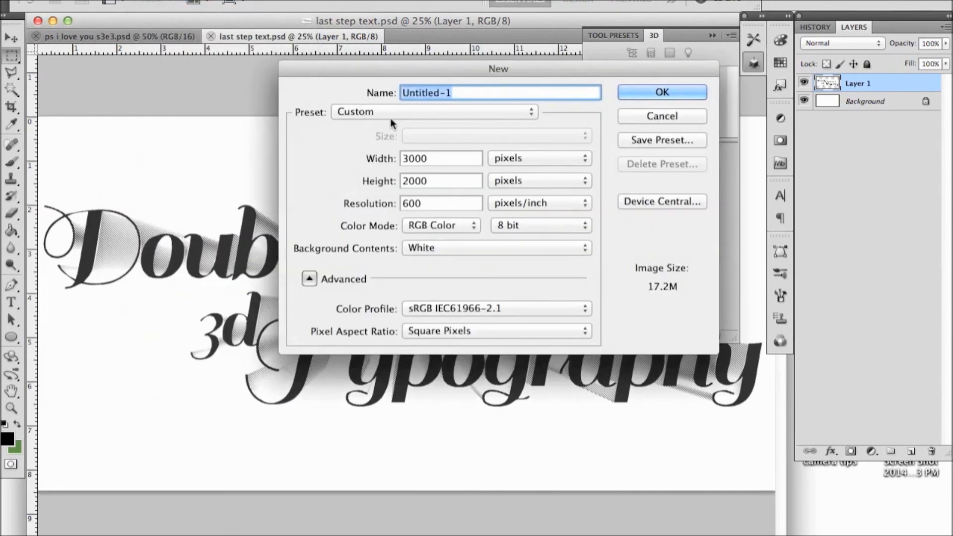
pyautogui.click(646, 93)
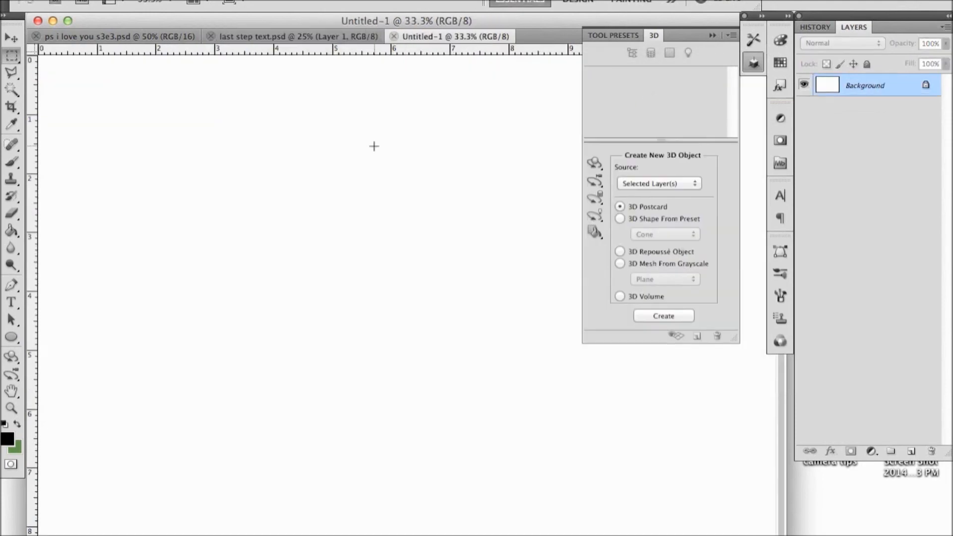
# Open the FIRST STEP.png file from the desktop in Photoshop
pyautogui.press('F11')
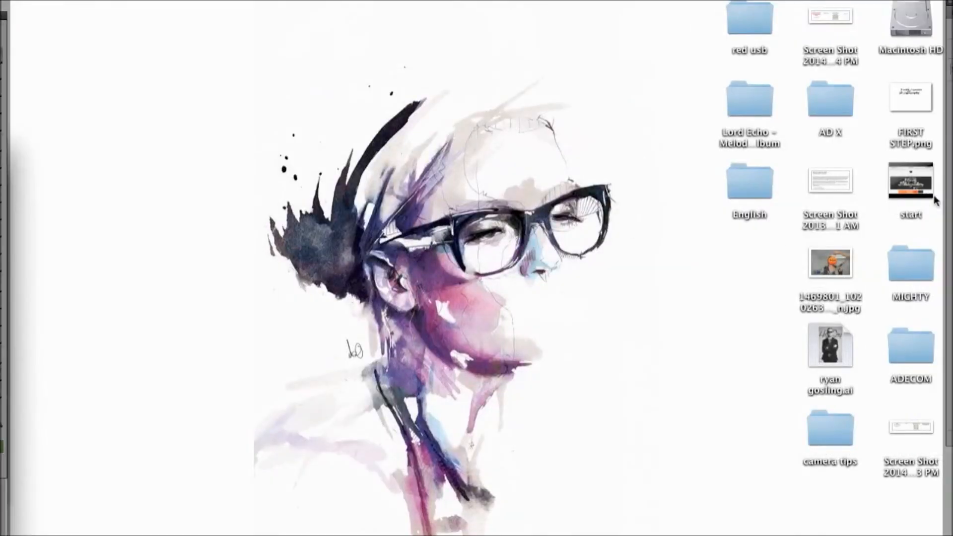
pyautogui.moveTo(912, 95); pyautogui.dragTo(496, 511)
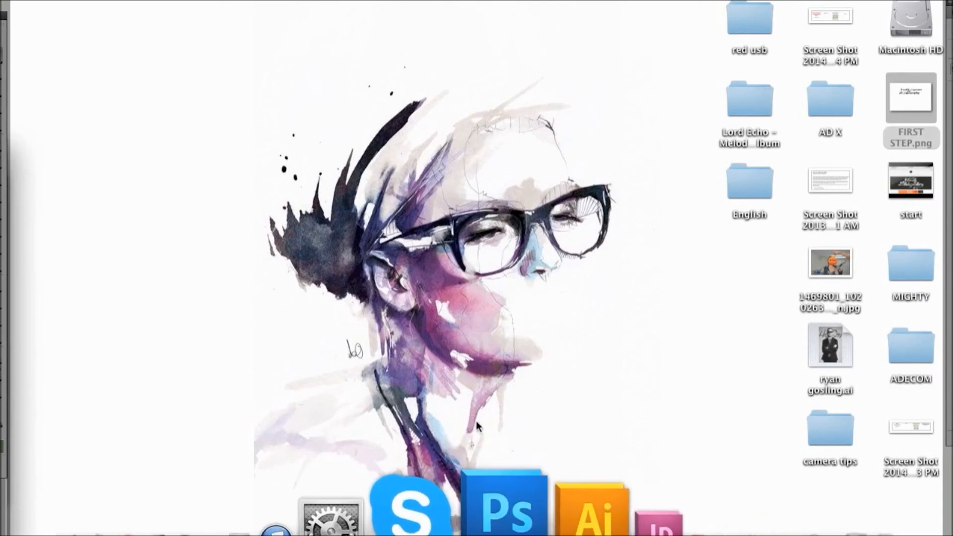
# Cut the halftone lettering out of FIRST STEP.png, paste it into the blank Untitled-1 document and move it slightly up
pyautogui.hscroll(1, 484, 155)
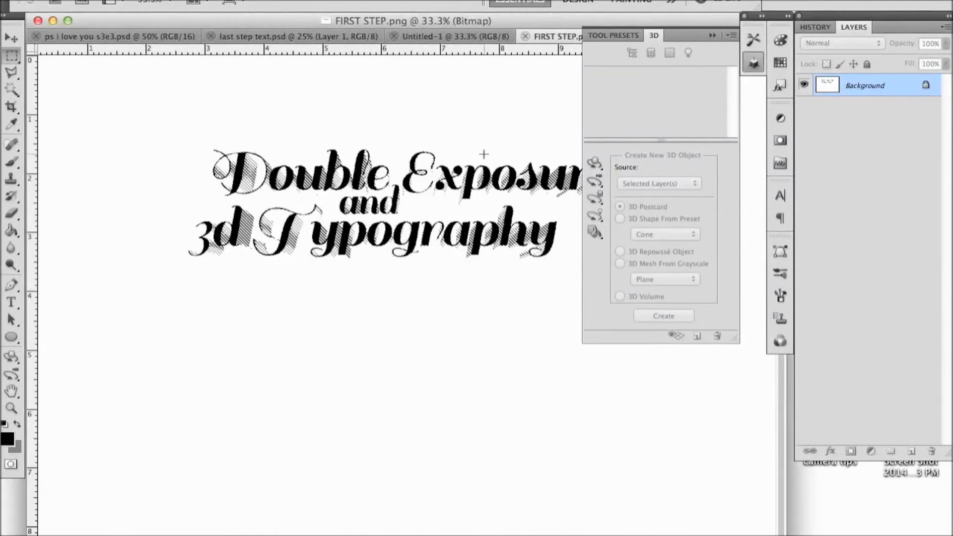
pyautogui.moveTo(527, 13); pyautogui.dragTo(456, 40)
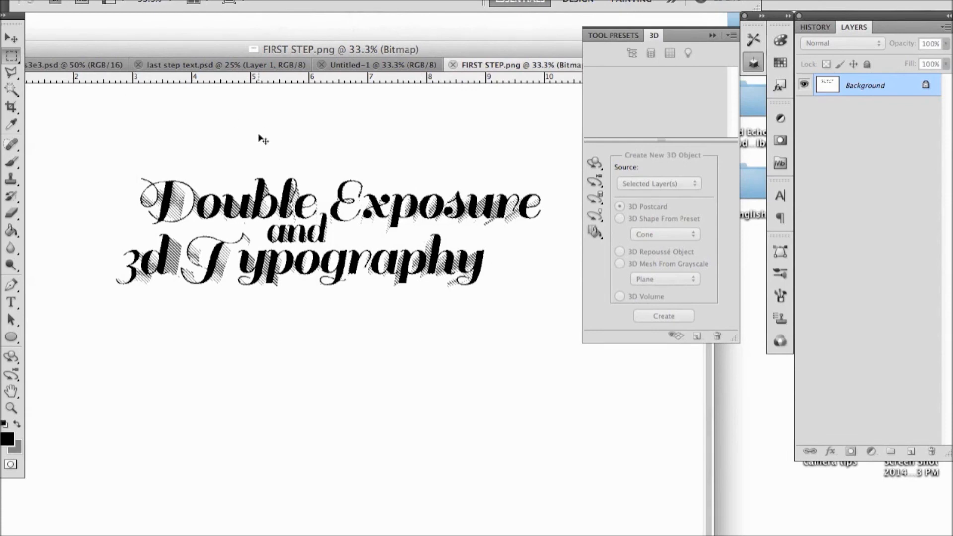
pyautogui.press('super+minus')
pyautogui.moveTo(132, 119); pyautogui.dragTo(498, 279)
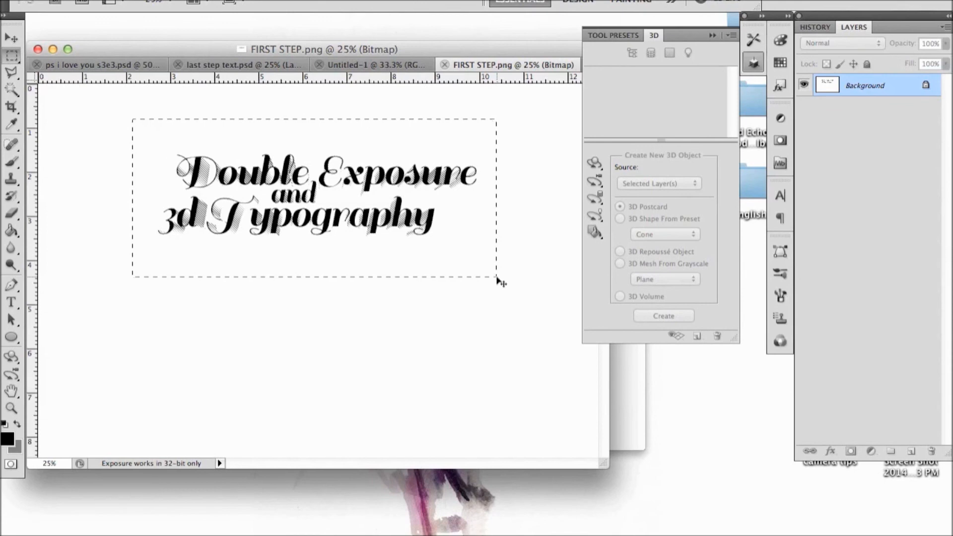
pyautogui.press('super+x')
pyautogui.click(360, 64)
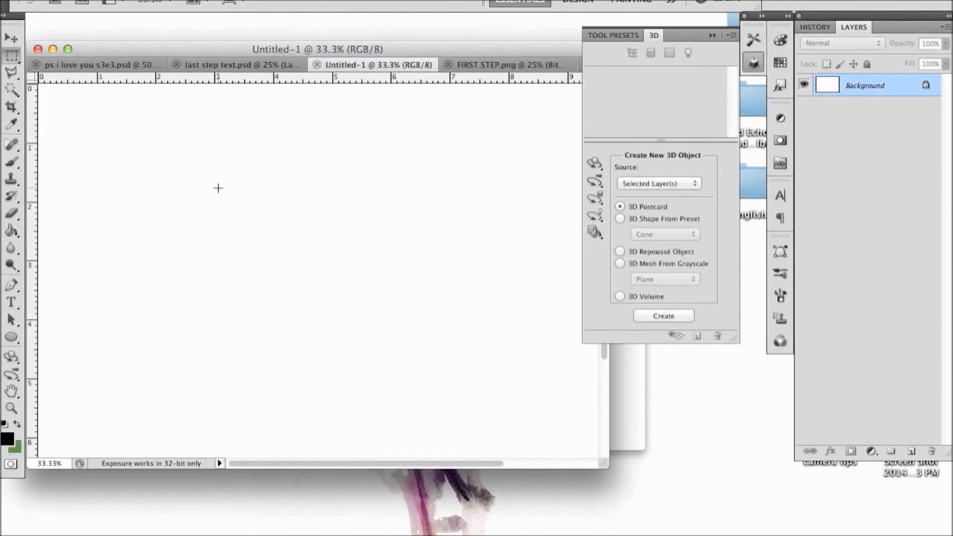
pyautogui.press('super+v')
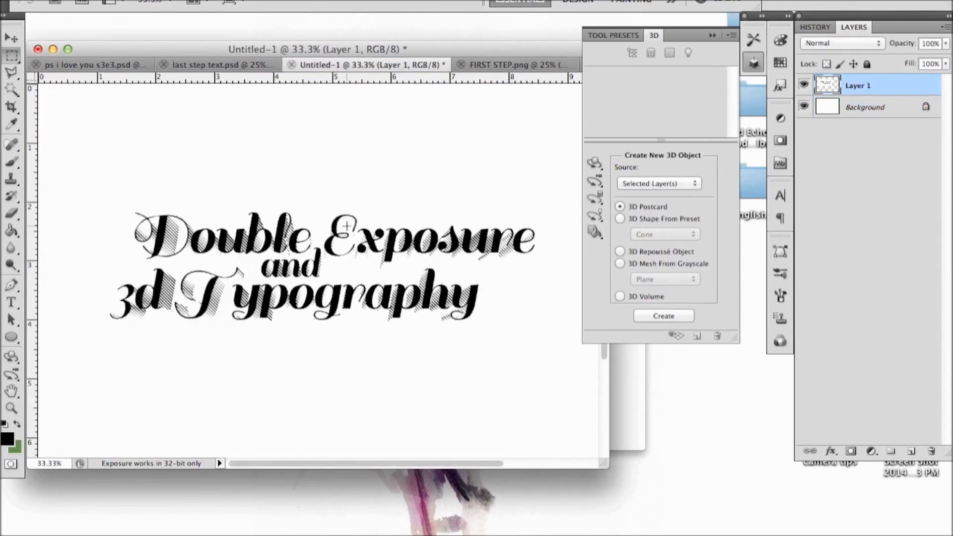
pyautogui.press('v')
pyautogui.moveTo(371, 269); pyautogui.dragTo(367, 230)
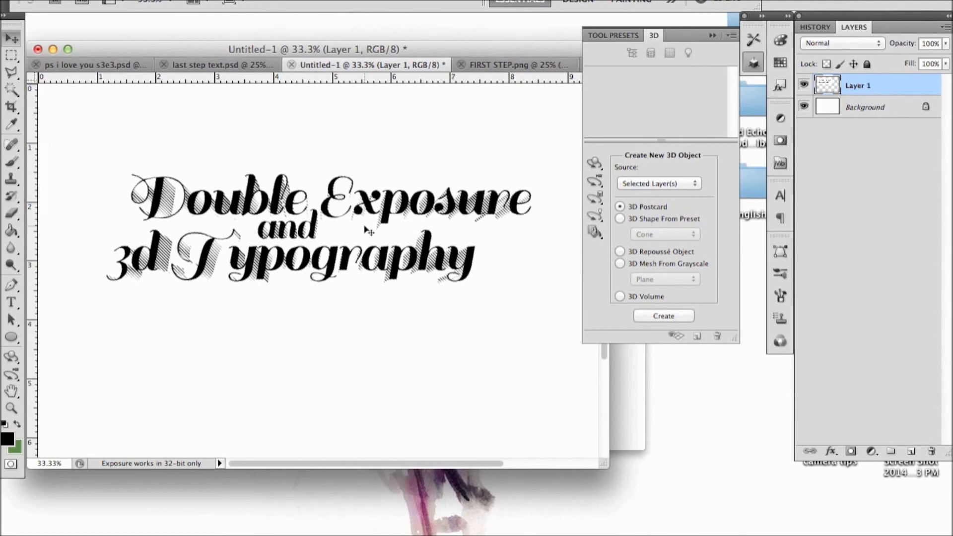
# Apply a Levels adjustment to the lettering layer with input levels 17 and 206 and output black level 42
pyautogui.click(185, 1)
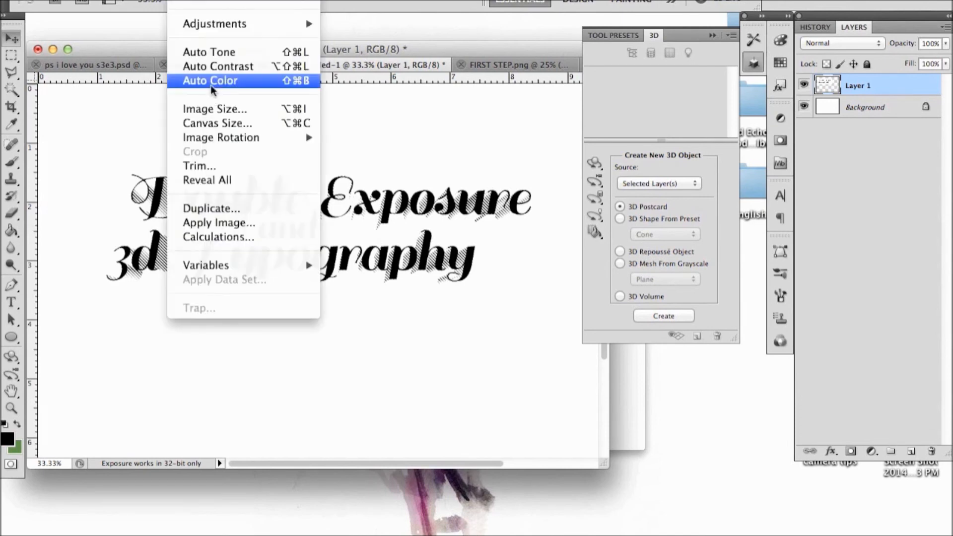
pyautogui.moveTo(209, 24)
pyautogui.click(366, 42)
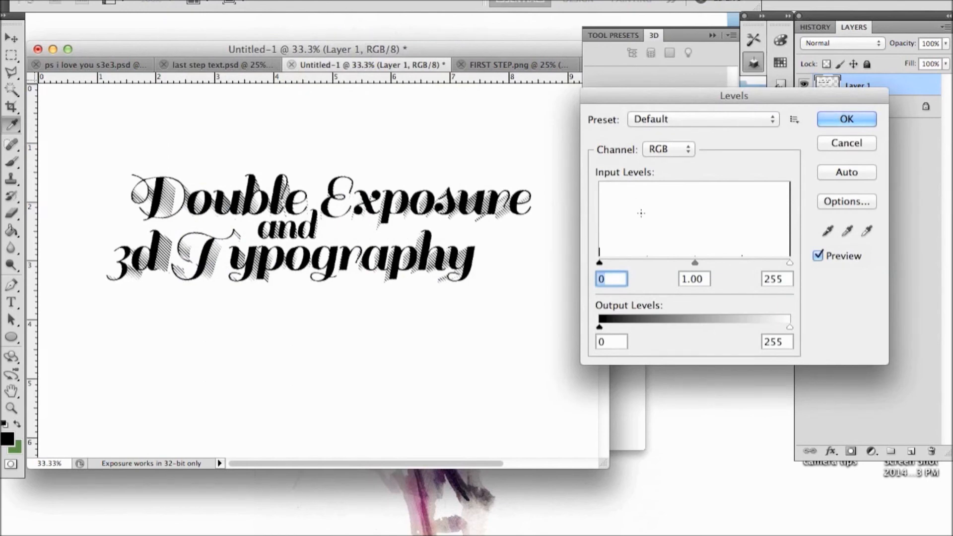
pyautogui.write('17')
pyautogui.doubleClick(784, 280)
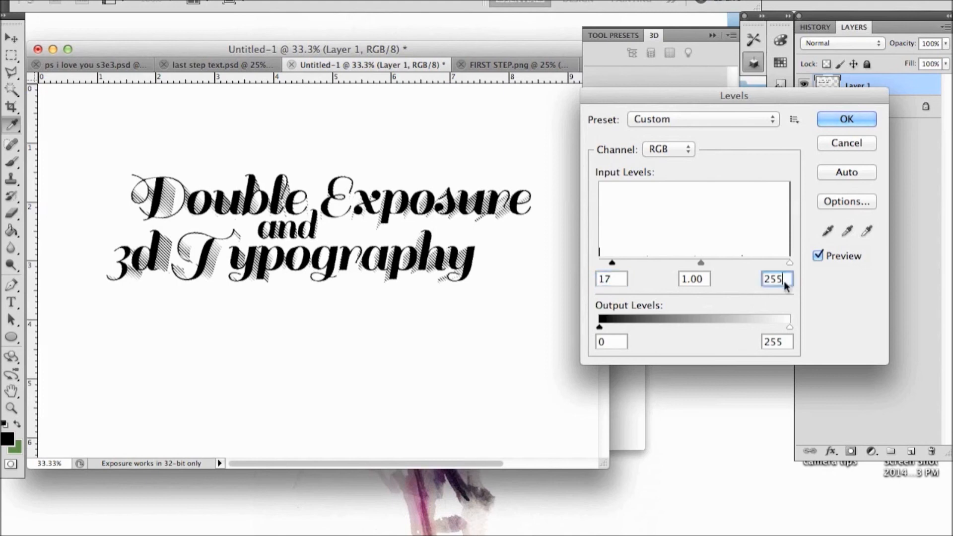
pyautogui.write('206')
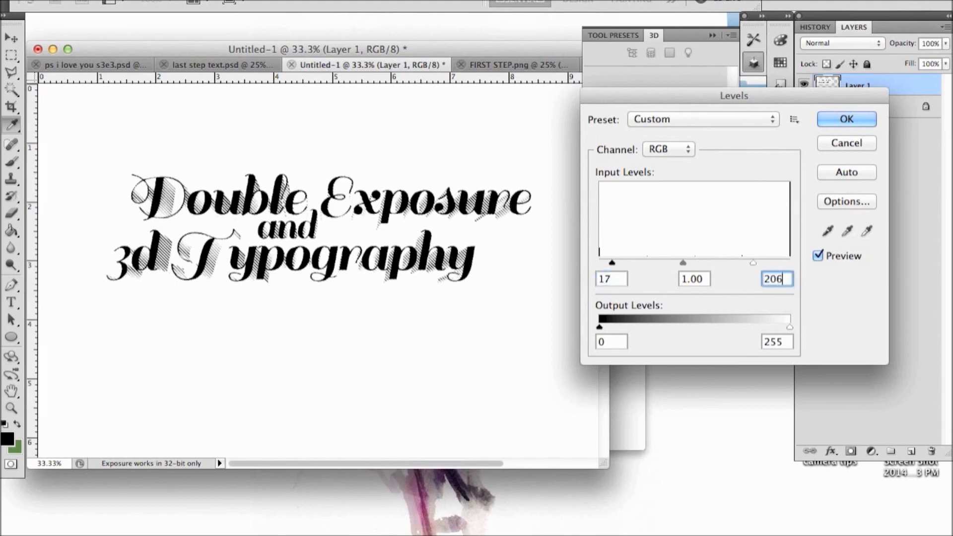
pyautogui.doubleClick(615, 341)
pyautogui.write('42')
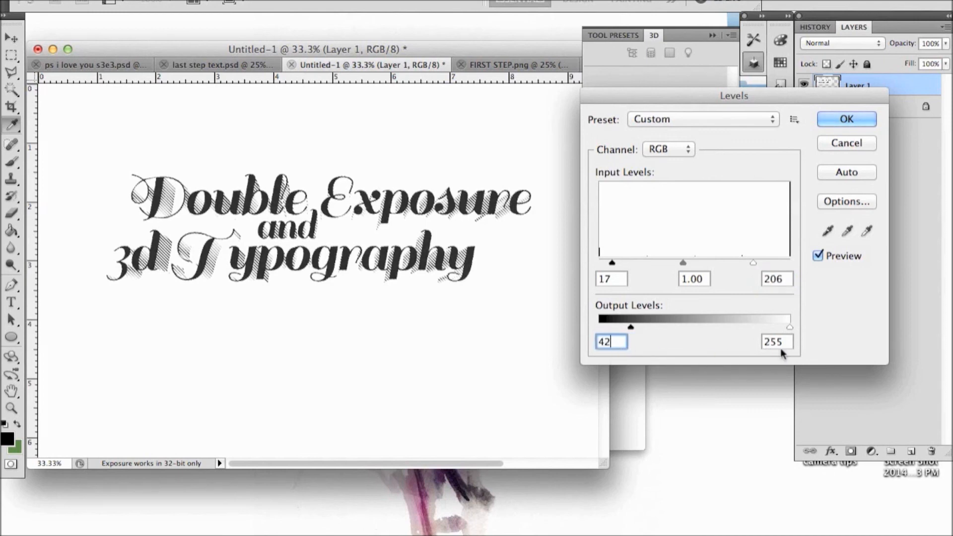
pyautogui.click(846, 119)
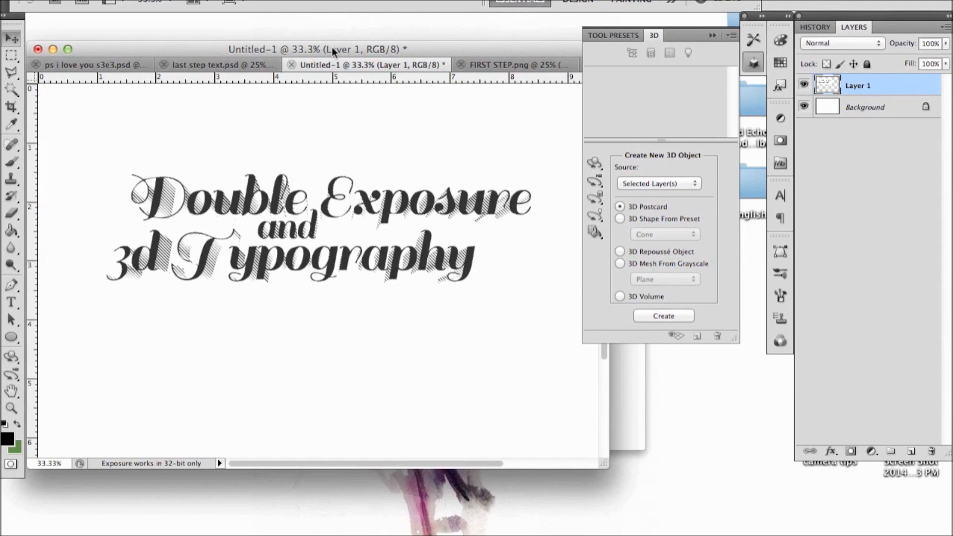
# Float Untitled-1 in its own window, hide Layer 19 in ps i love you s3e3.psd, and copy the lettering layer into that poster
pyautogui.moveTo(340, 64); pyautogui.dragTo(338, 136)
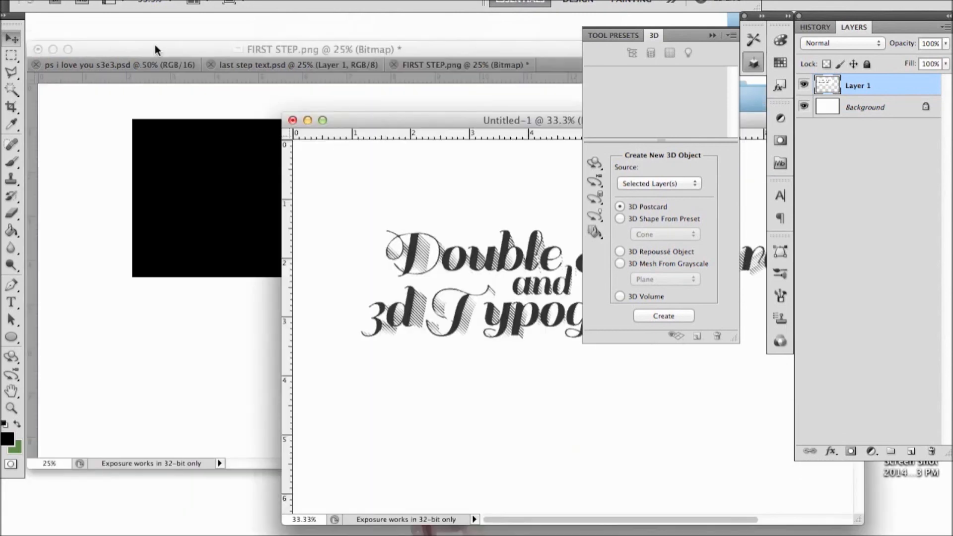
pyautogui.click(138, 66)
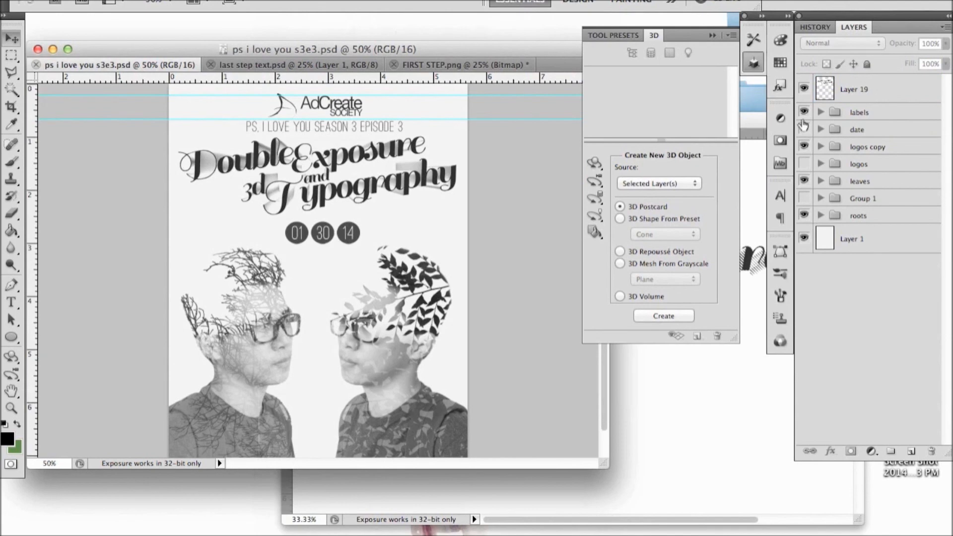
pyautogui.click(802, 90)
pyautogui.click(734, 487)
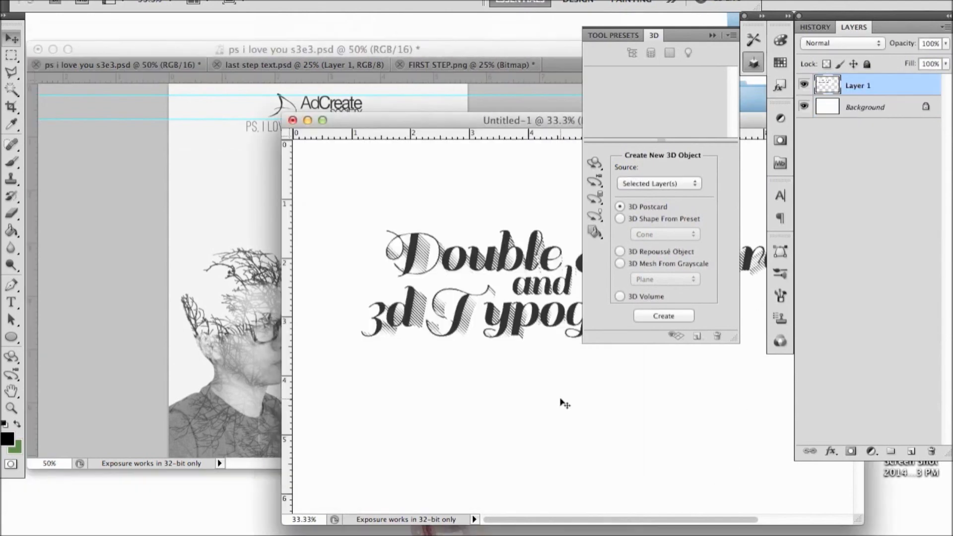
pyautogui.moveTo(514, 305); pyautogui.dragTo(175, 279)
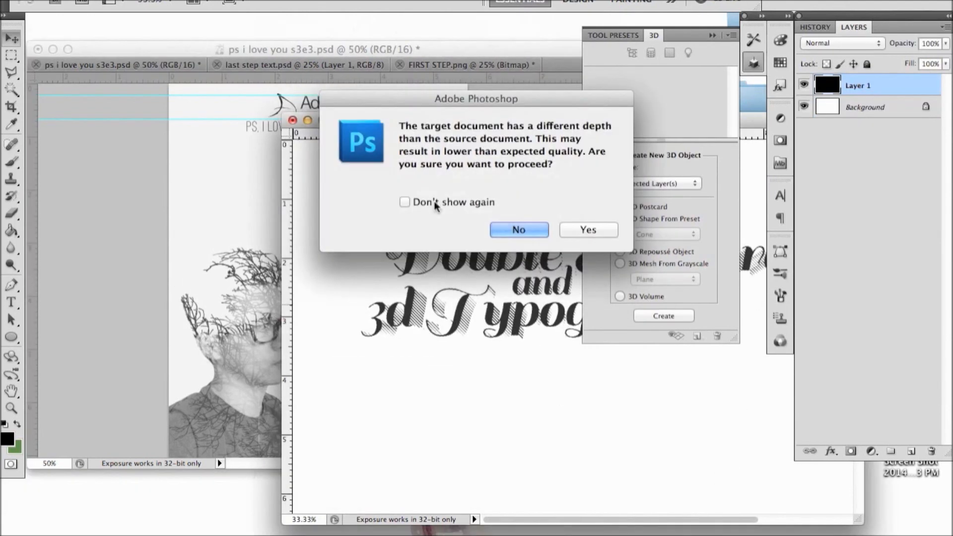
pyautogui.click(585, 230)
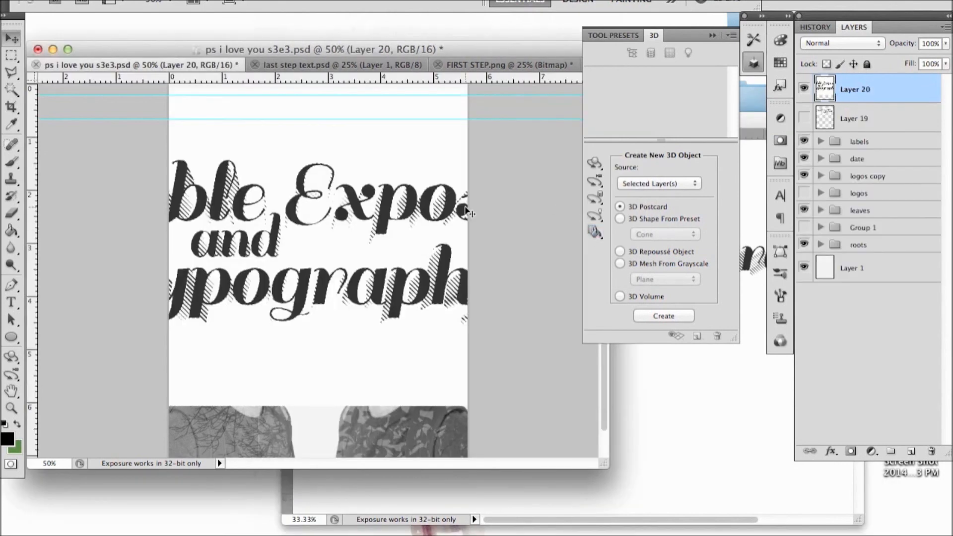
# Scale the pasted lettering layer down with Free Transform to roughly the width of the poster
pyautogui.hotkey('ctrl', 't')
pyautogui.moveTo(233, 169); pyautogui.dragTo(457, 208)
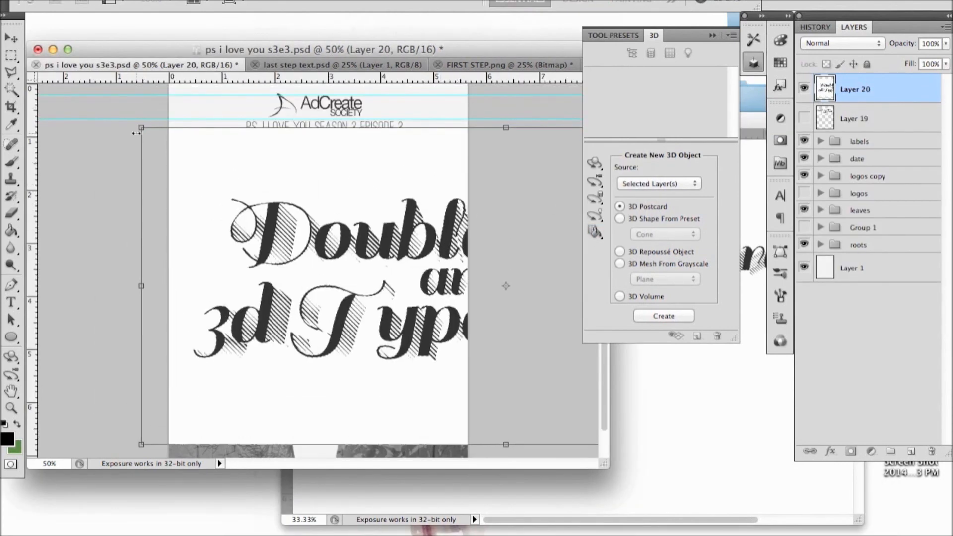
pyautogui.moveTo(141, 130); pyautogui.dragTo(426, 252)
pyautogui.moveTo(488, 313); pyautogui.dragTo(166, 231)
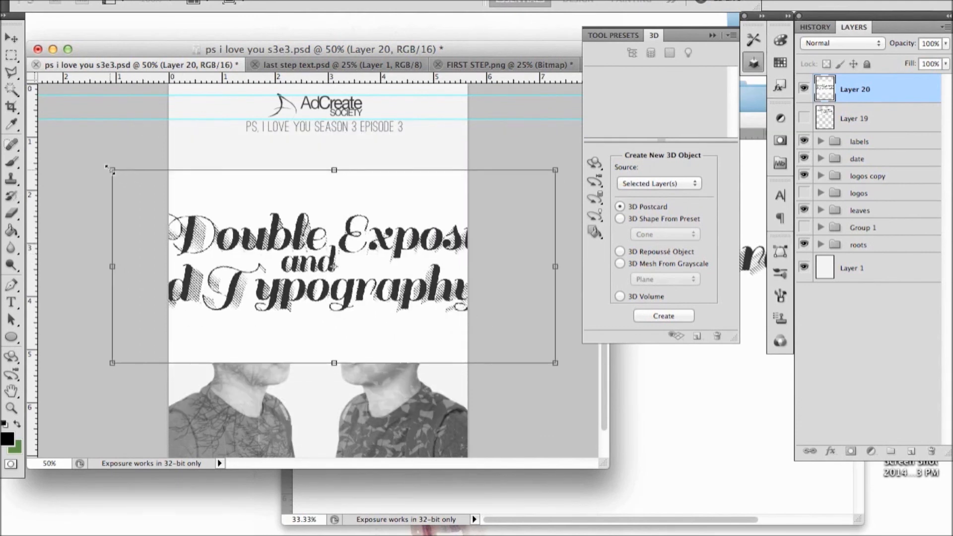
pyautogui.moveTo(107, 168); pyautogui.dragTo(240, 208)
pyautogui.press('Return')
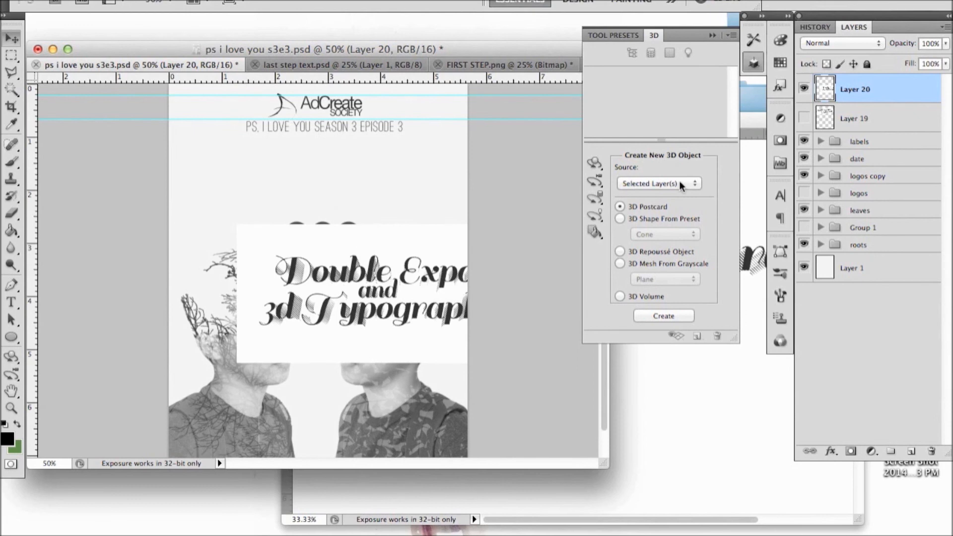
# Set the lettering layer's blend mode to Multiply and move it between the episode heading and the date circles
pyautogui.click(878, 43)
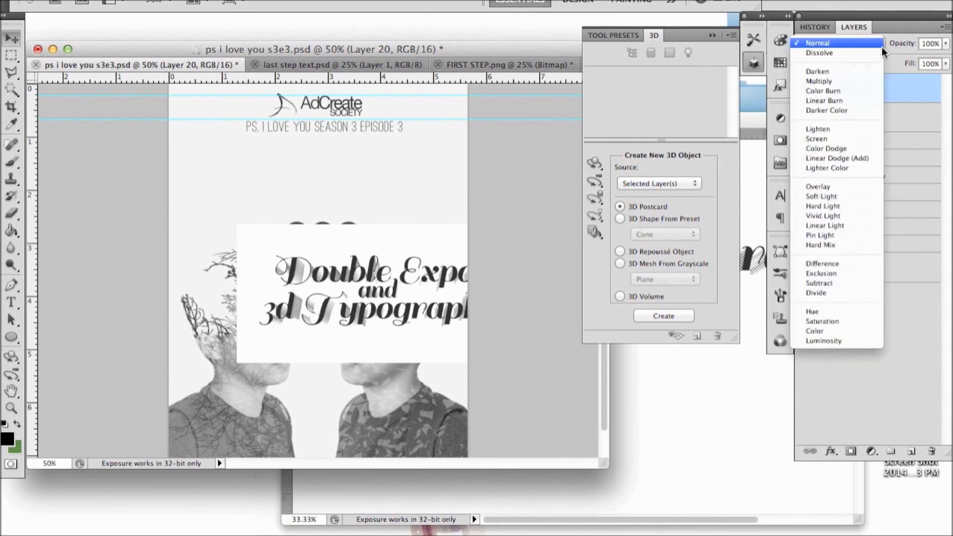
pyautogui.click(838, 68)
pyautogui.moveTo(425, 273); pyautogui.dragTo(344, 155)
# Rotate the lettering slightly counter-clockwise and nudge it left and down to centre it beneath the episode heading
pyautogui.press('super+t')
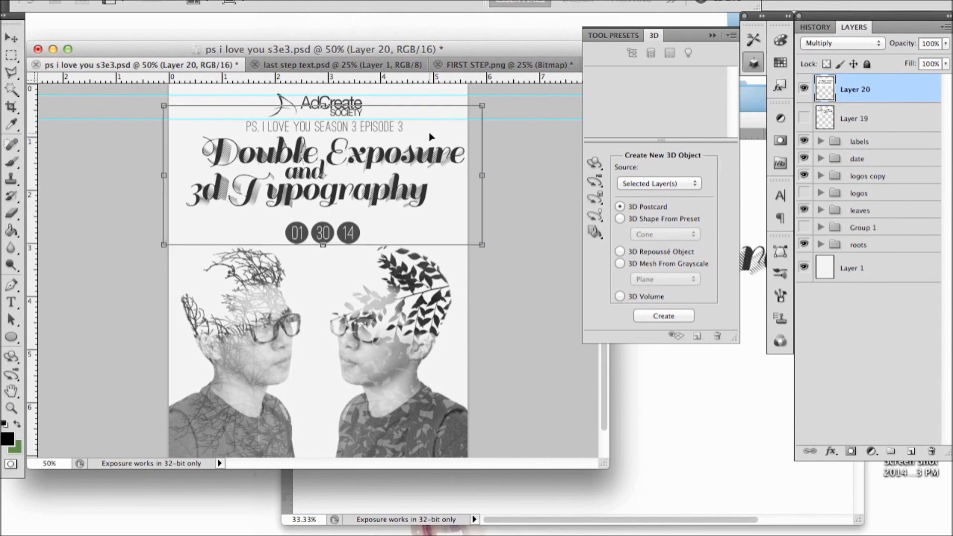
pyautogui.moveTo(515, 129); pyautogui.dragTo(514, 105)
pyautogui.press('Return')
pyautogui.press('Left')
pyautogui.press('Left')
pyautogui.press('Left')
pyautogui.press('Left')
pyautogui.press('Left')
pyautogui.press('Left')
pyautogui.press('Left')
pyautogui.press('Left')
pyautogui.press('Left')
pyautogui.press('Down')
pyautogui.press('Down')
pyautogui.press('Down')
pyautogui.press('Down')
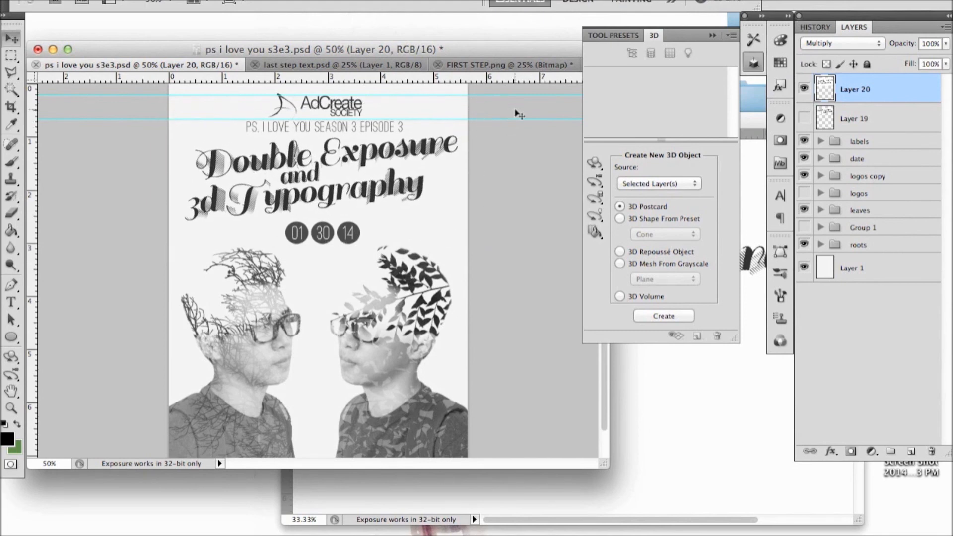
pyautogui.press('Left')
pyautogui.press('Left')
pyautogui.press('Left')
pyautogui.press('super+minus')
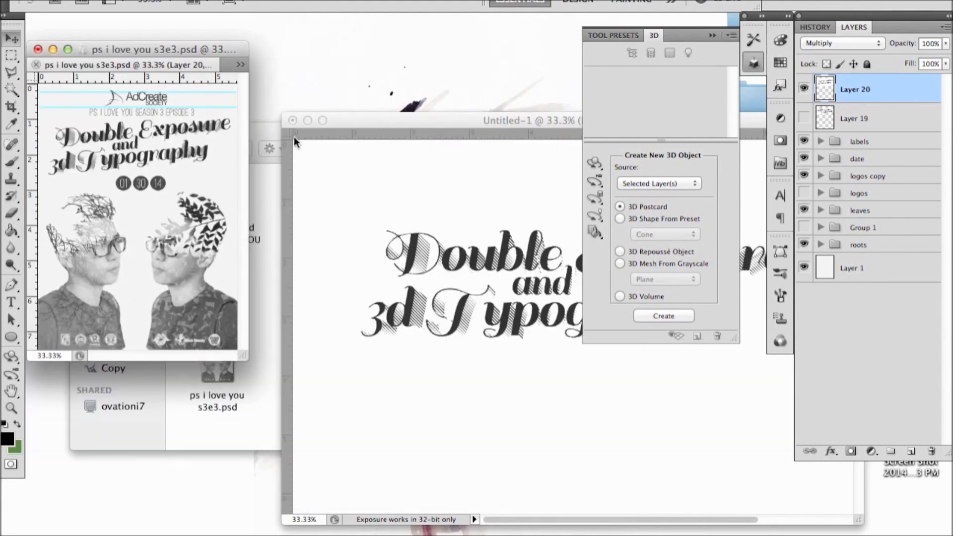
pyautogui.press('super+plus')
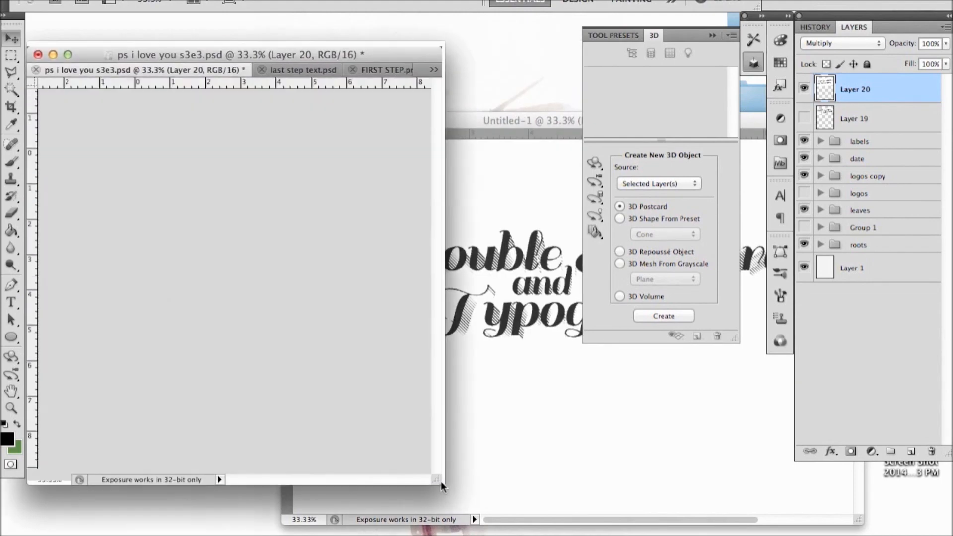